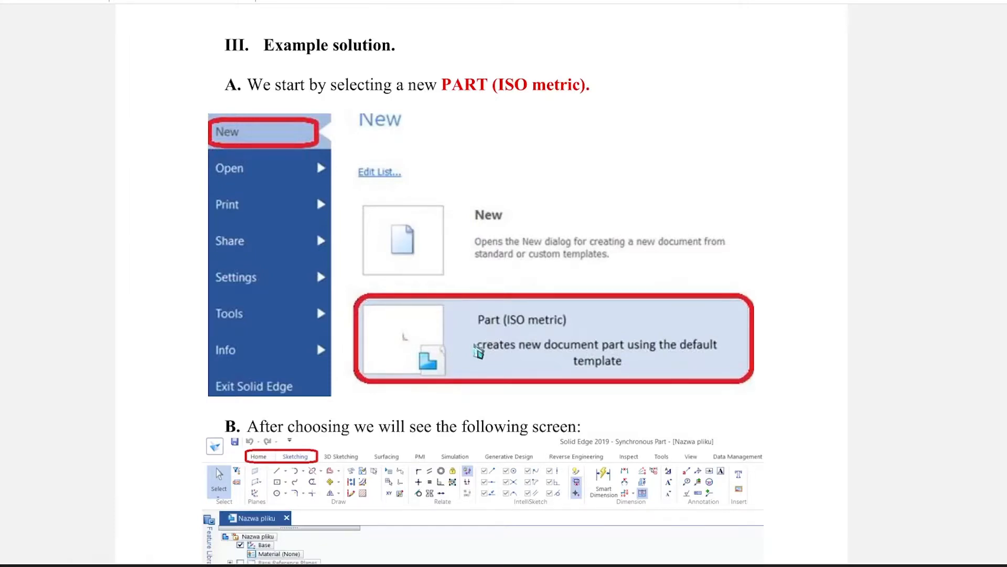
Read the exercise instructions on the new part screen and plane indicator, and look over the sketching and 3D sketching commands.
scroll(540, 342, down, 5)
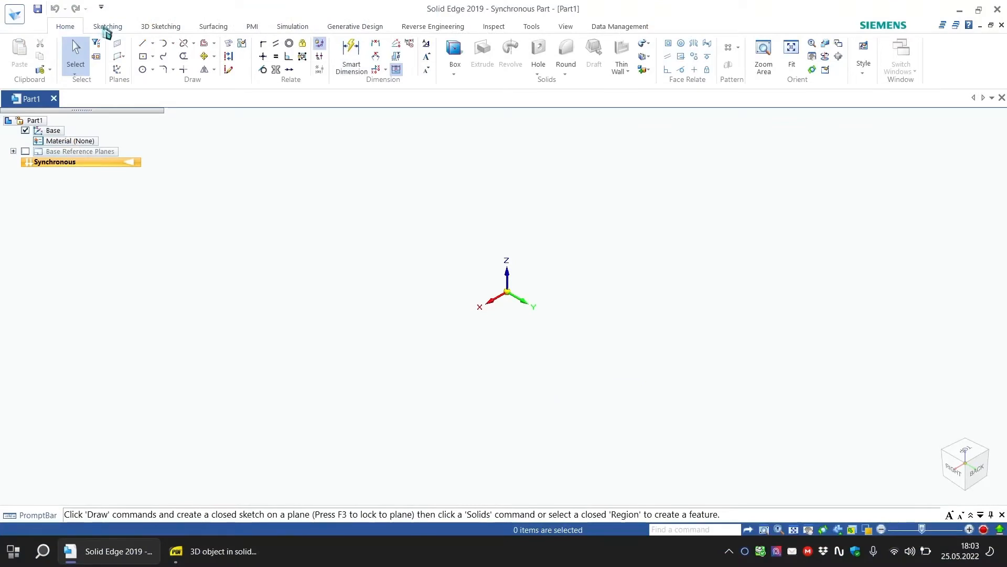
click(105, 29)
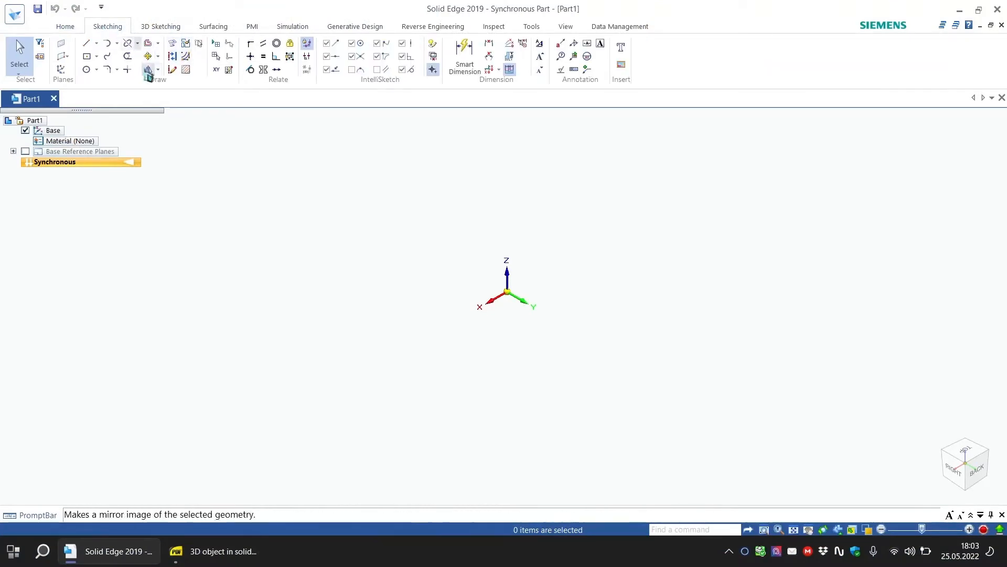
click(162, 27)
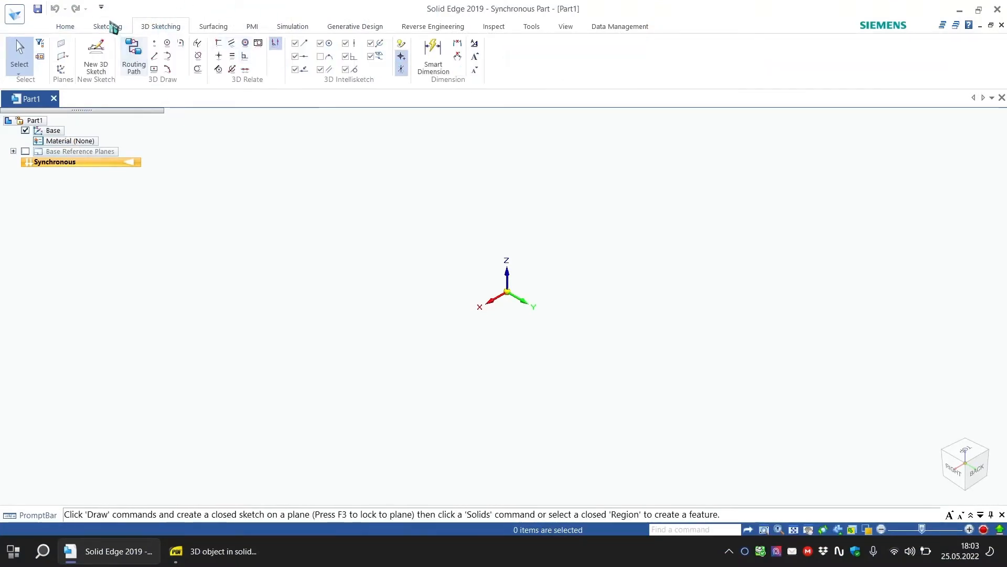
click(111, 27)
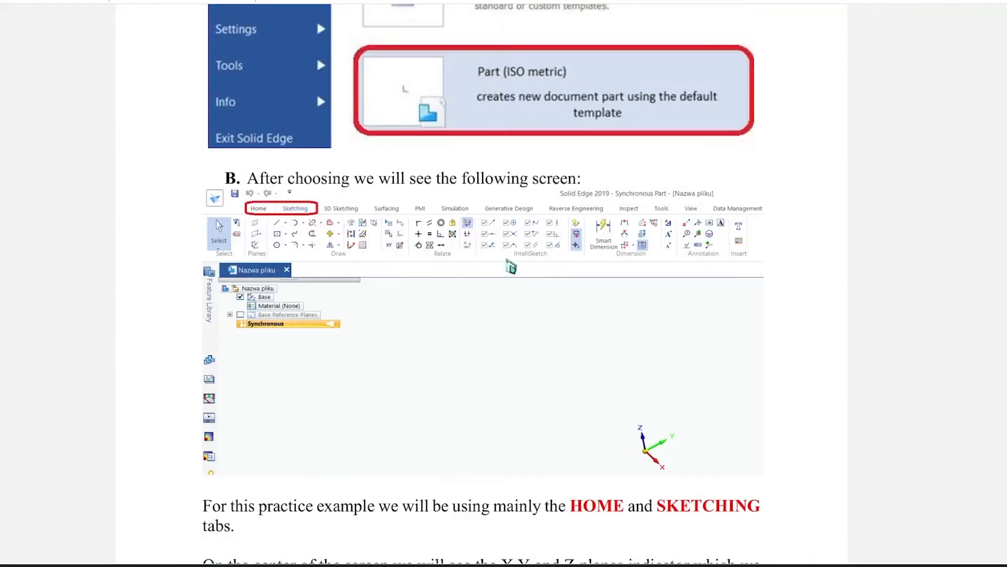
scroll(511, 266, down, 3)
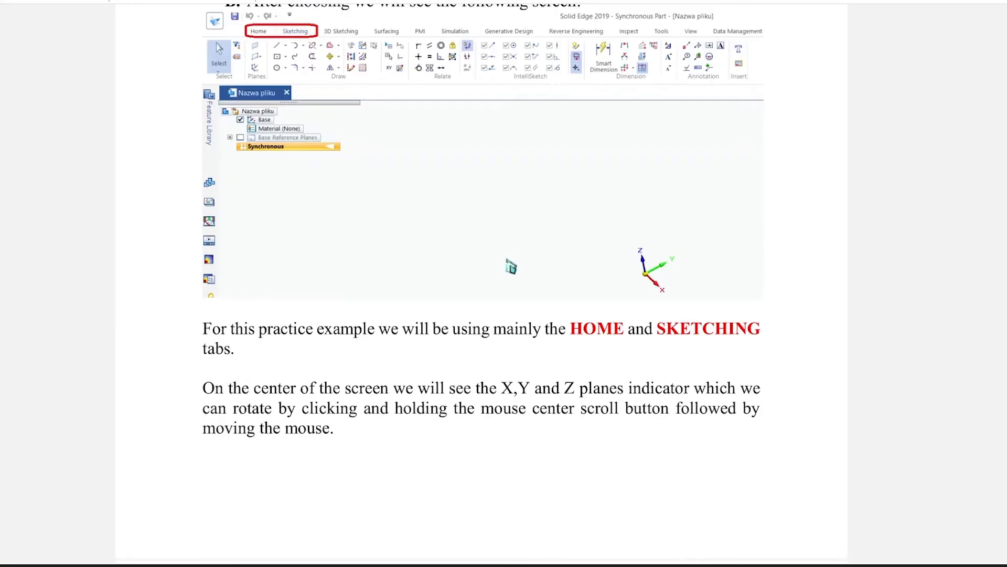
scroll(511, 267, down, 8)
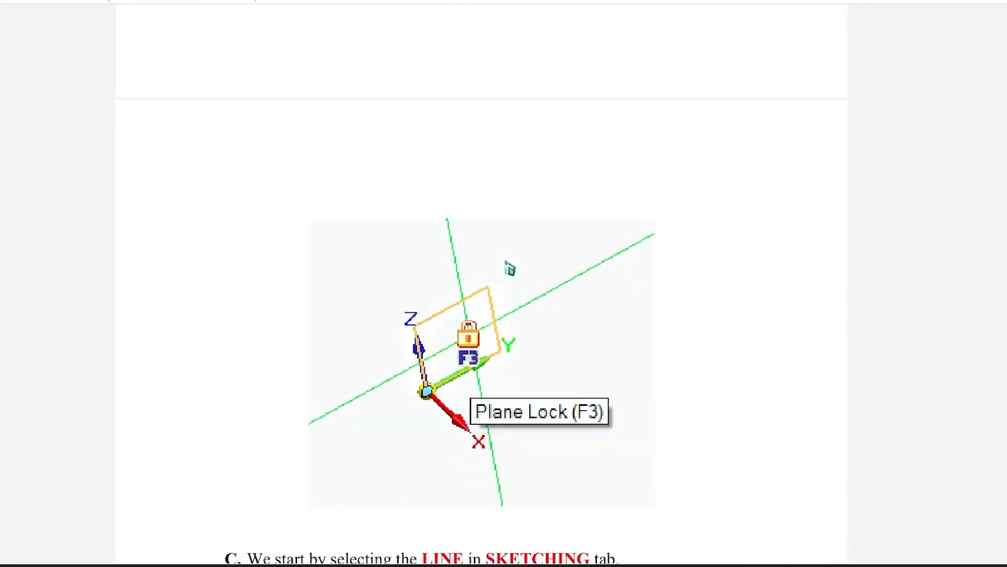
scroll(510, 269, down, 3)
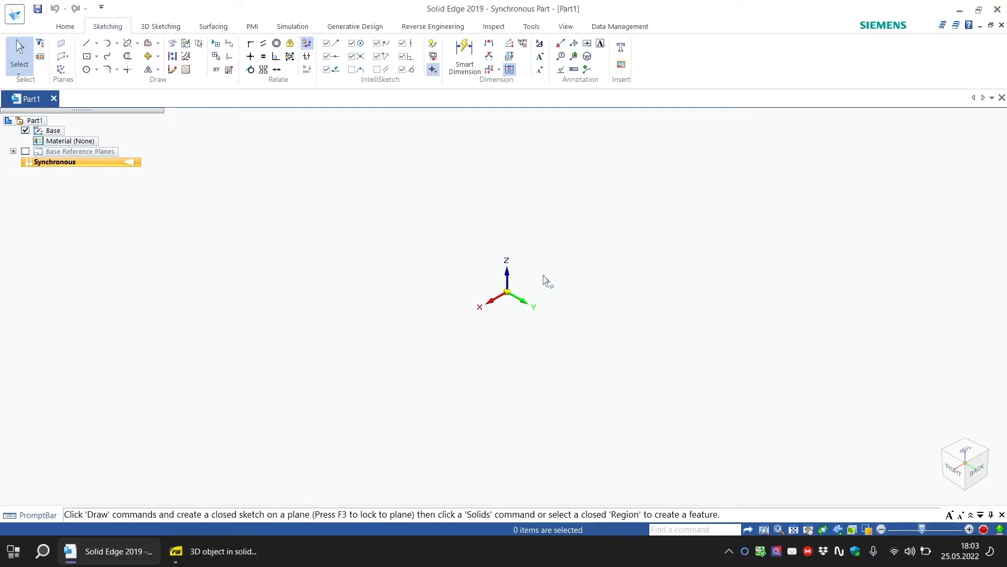
Start the Line command, lock sketching to the vertical YZ base plane and center the origin in the Right view.
click(89, 48)
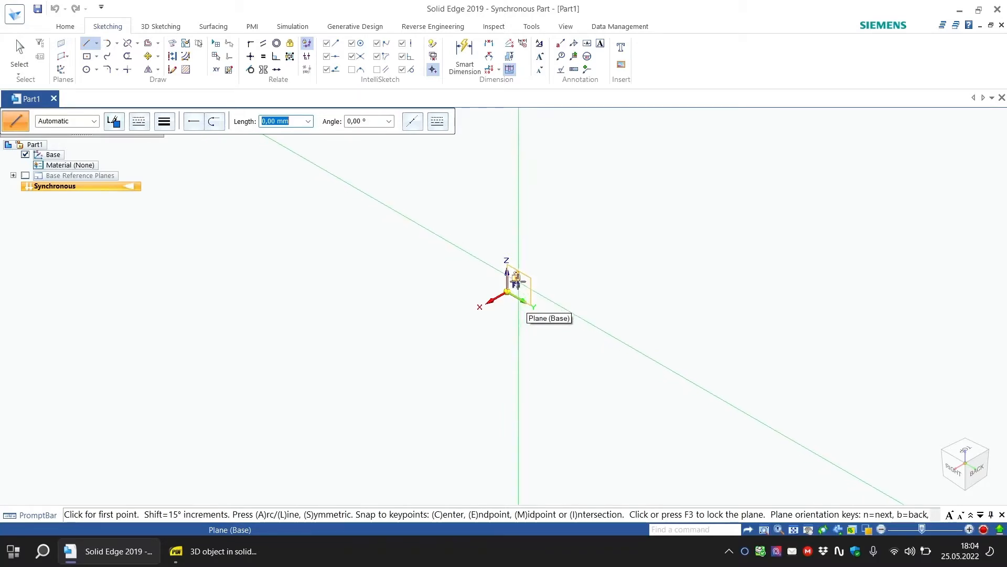
click(516, 277)
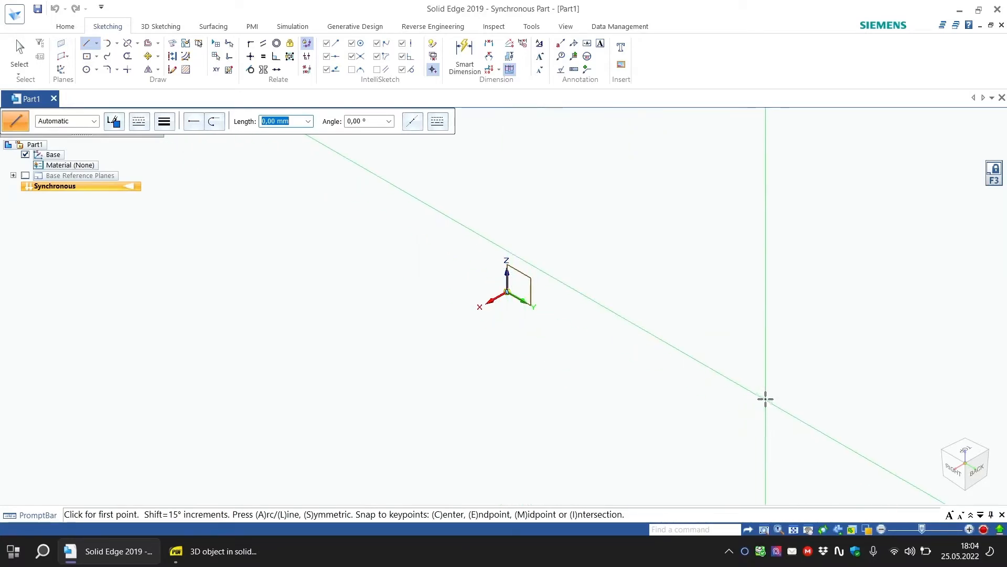
click(955, 470)
scroll(458, 360, up, 3)
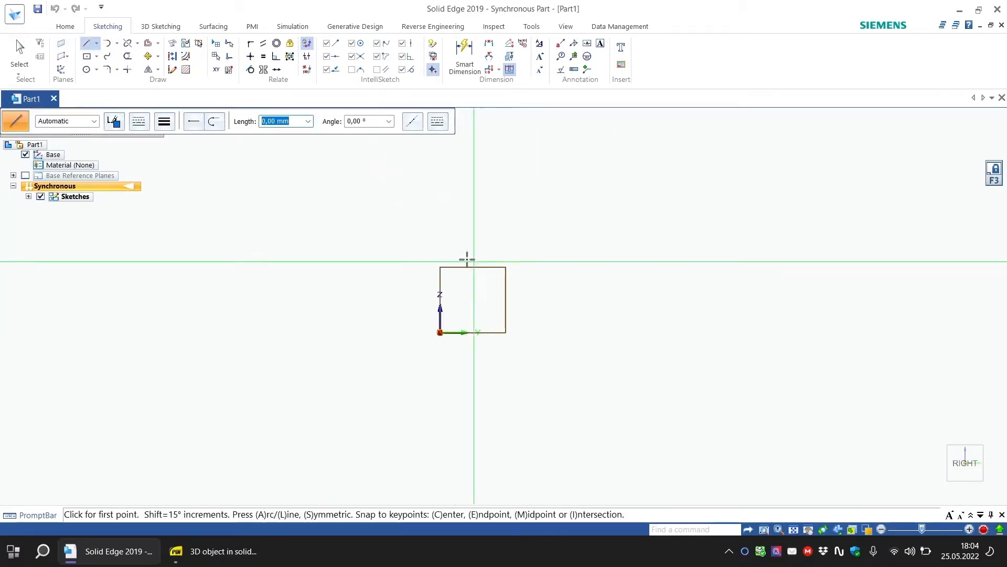
middle_drag(546, 308, 457, 360)
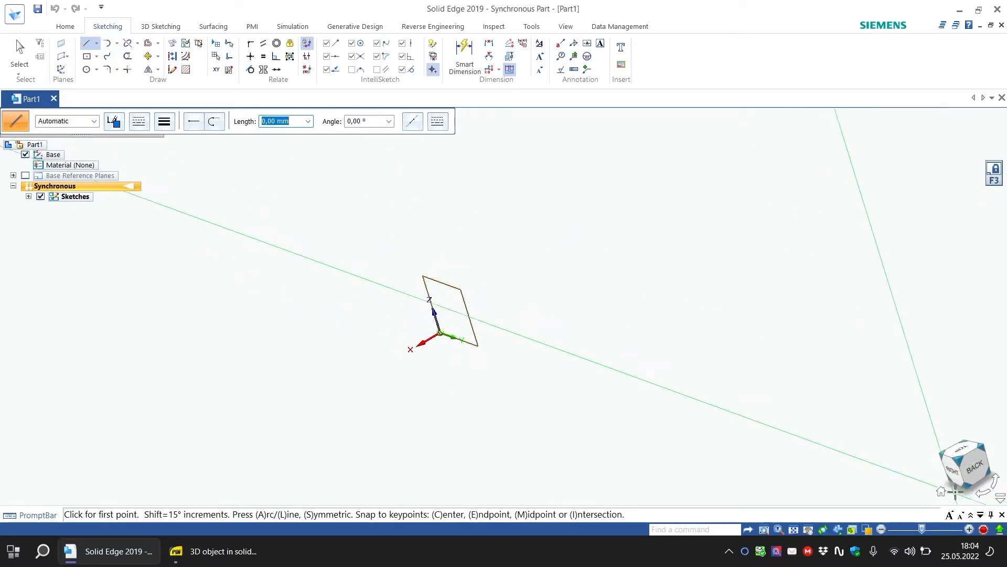
click(953, 466)
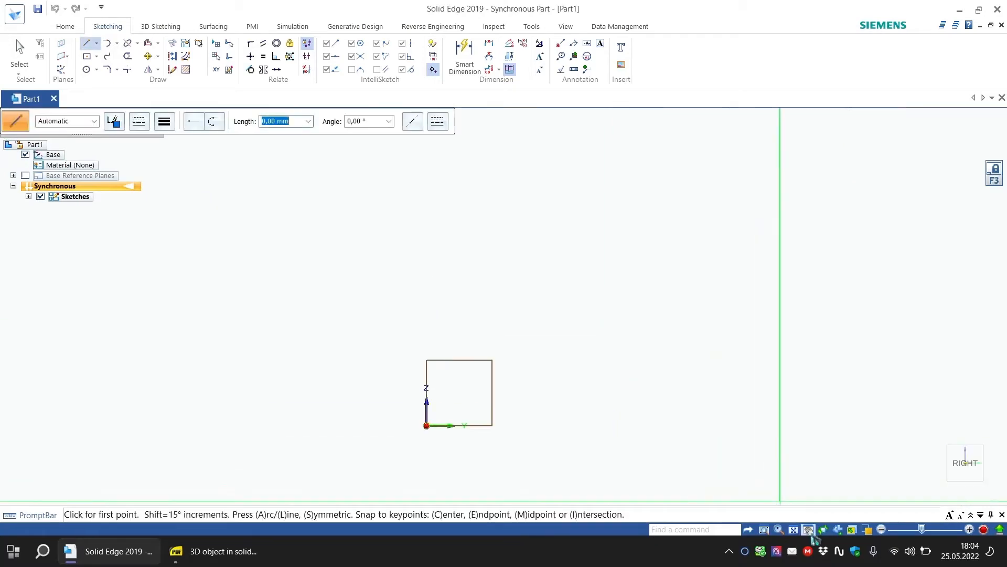
click(808, 529)
drag(496, 426, 533, 297)
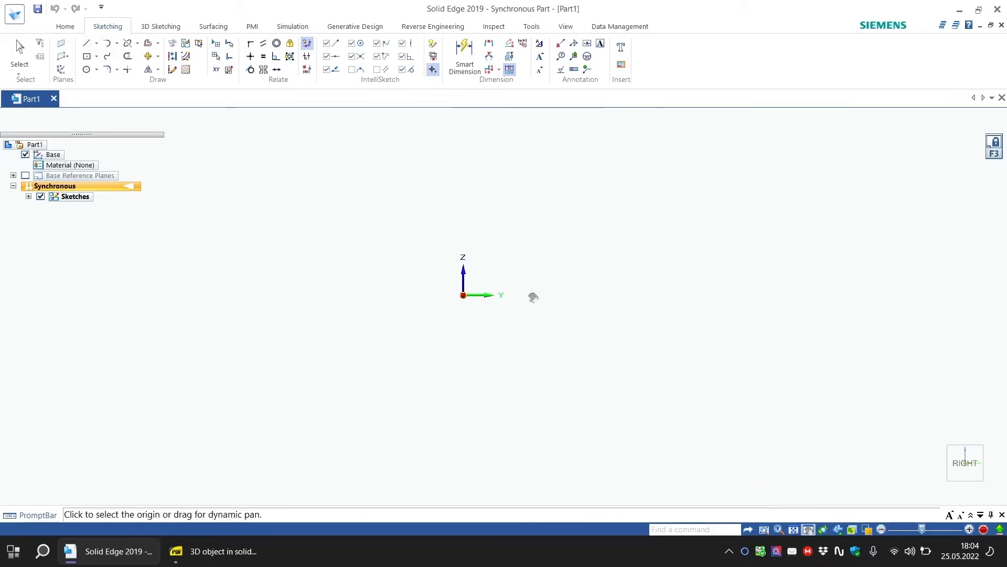
key(Escape)
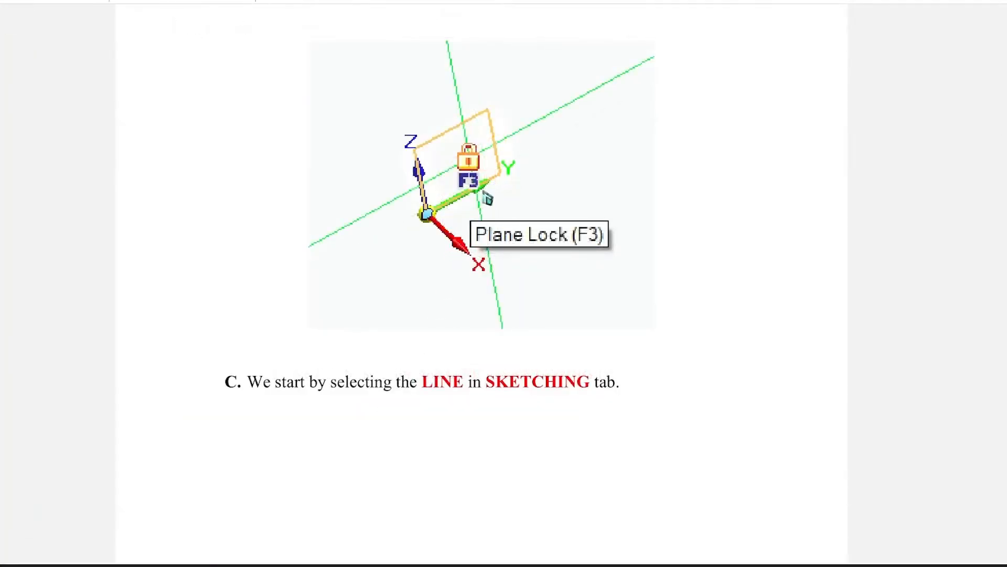
Examine the exercise instructions on the Line command, plane locking, and drawing and dimensioning the rectangle on the ZY plane.
scroll(483, 178, up, 1)
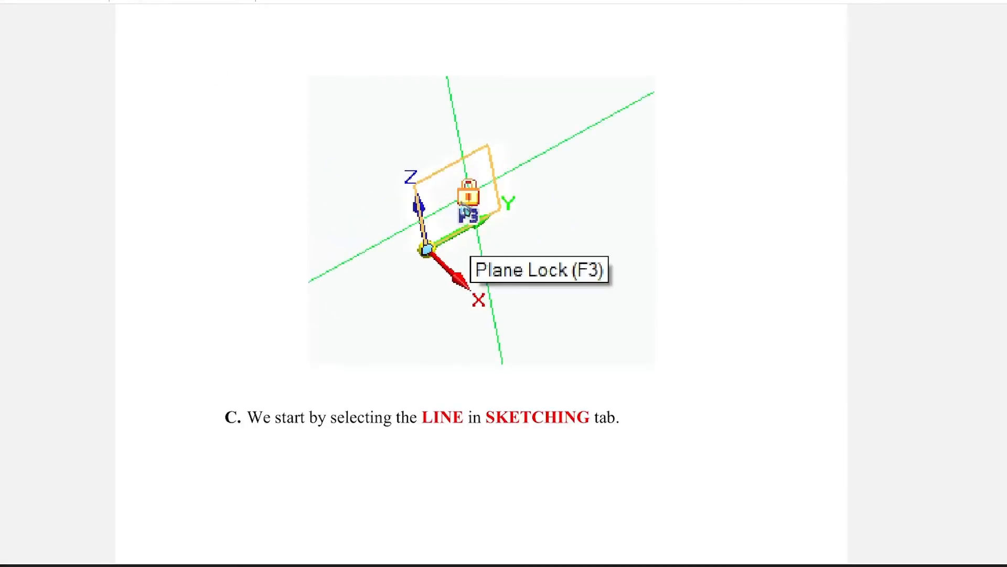
scroll(469, 223, down, 15)
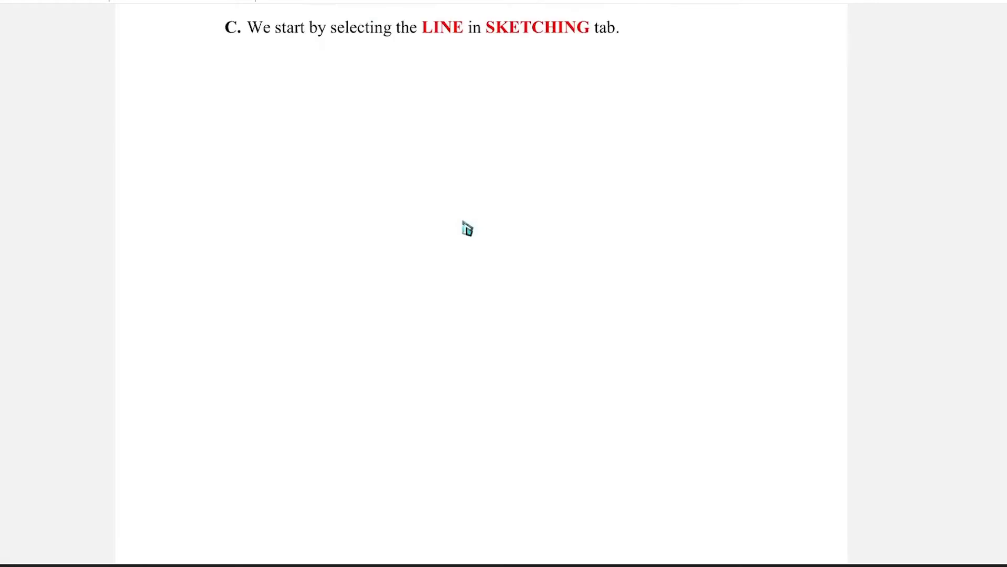
scroll(466, 229, down, 11)
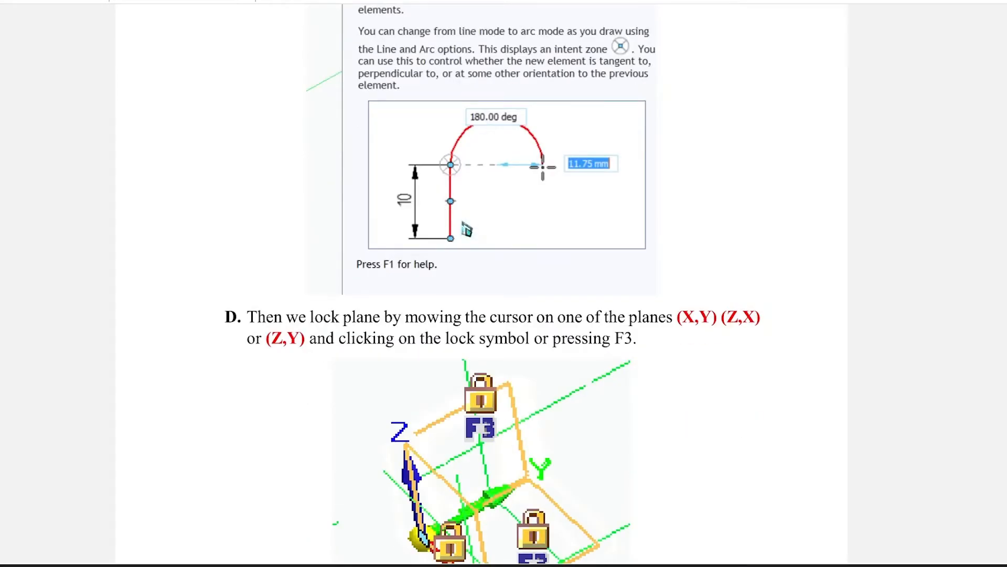
scroll(466, 230, up, 4)
scroll(466, 229, down, 1)
scroll(466, 229, up, 4)
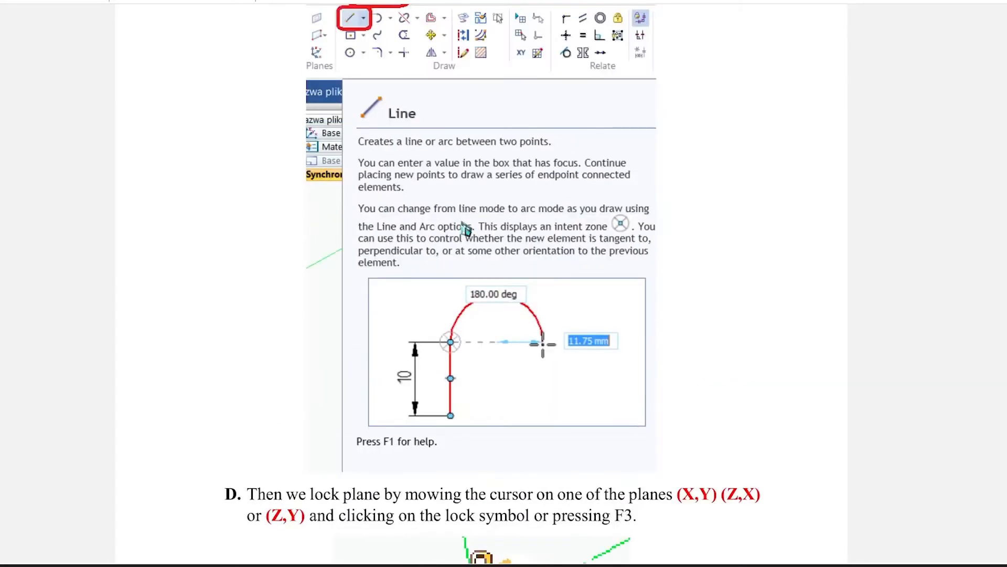
scroll(509, 196, down, 12)
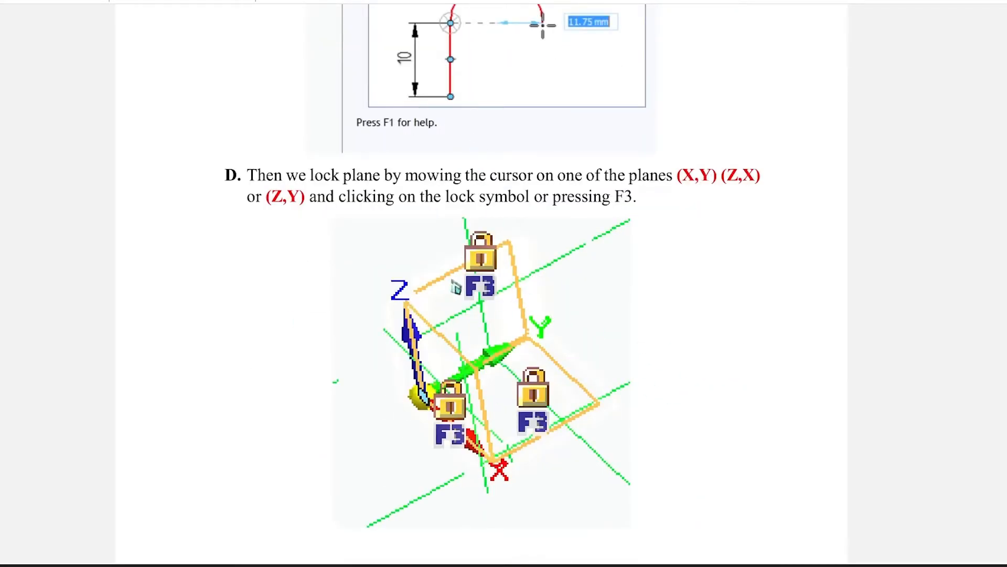
scroll(542, 338, down, 20)
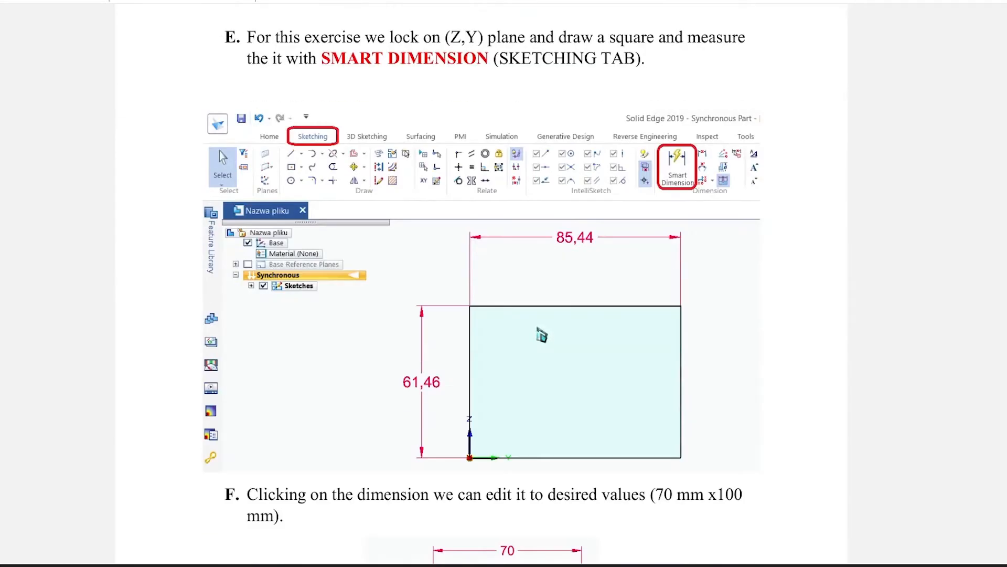
scroll(543, 336, down, 3)
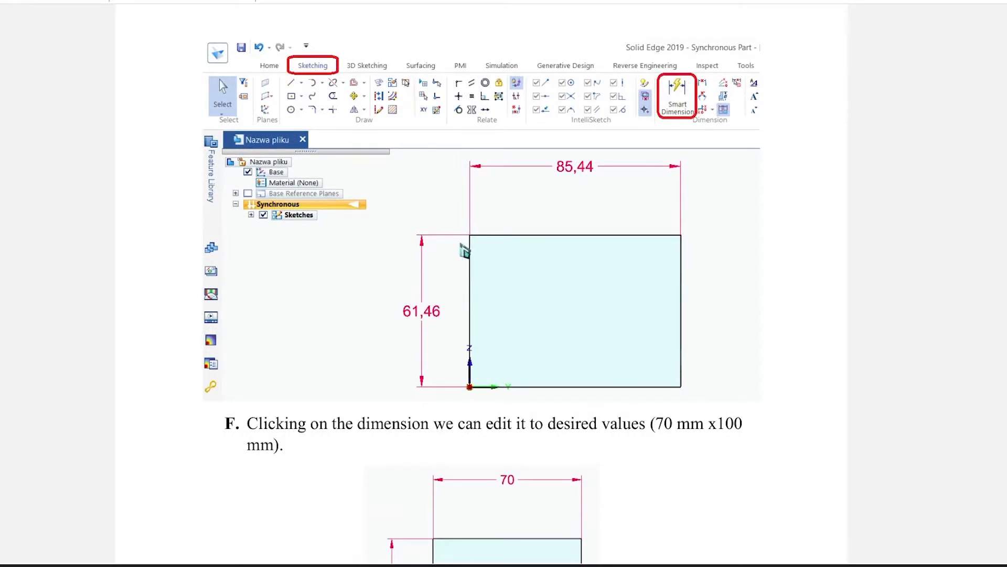
scroll(530, 328, up, 4)
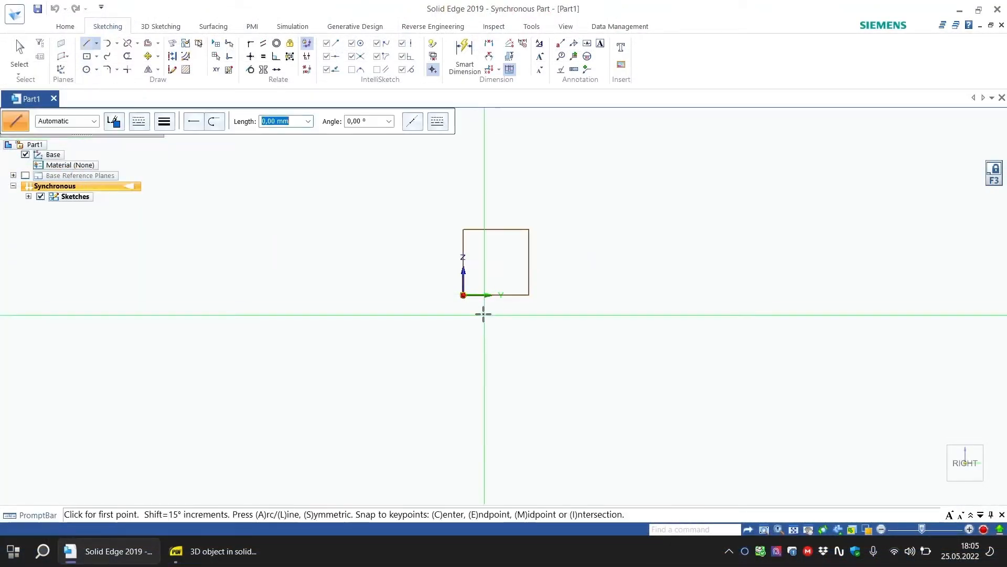
Sketch a closed rectangle of lines from the origin, about 57 mm wide along Y and 42 mm high along Z.
click(463, 296)
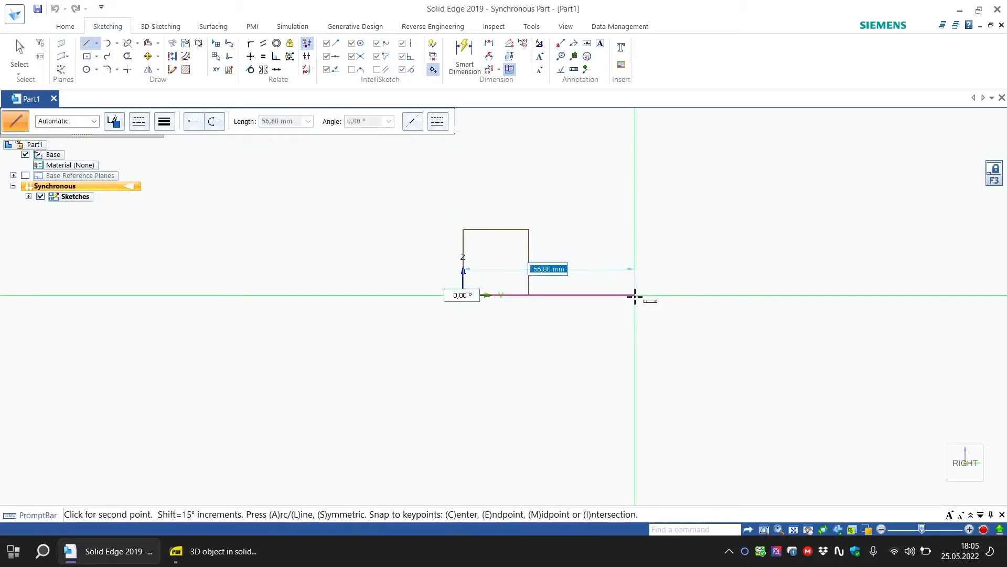
click(634, 295)
click(635, 169)
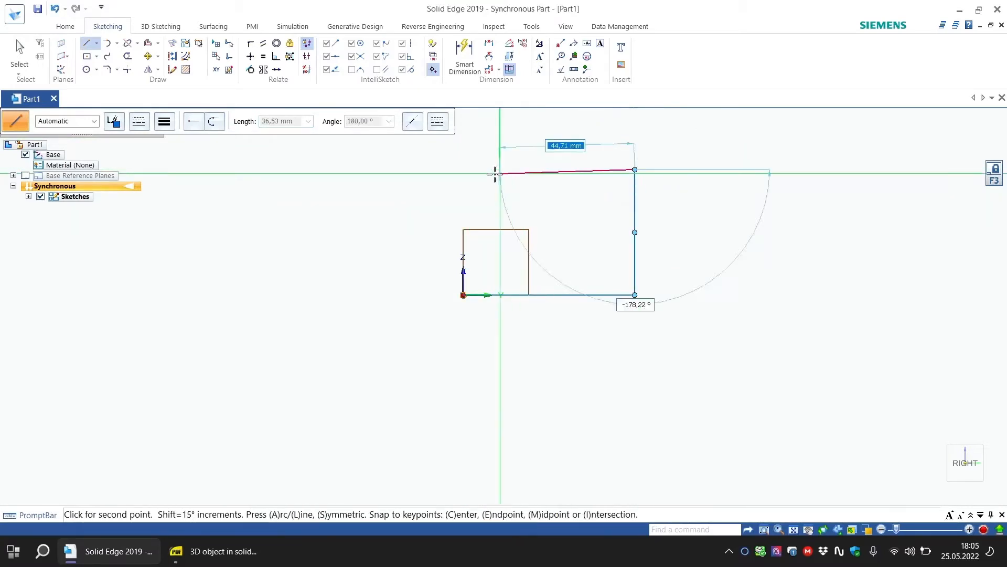
click(464, 169)
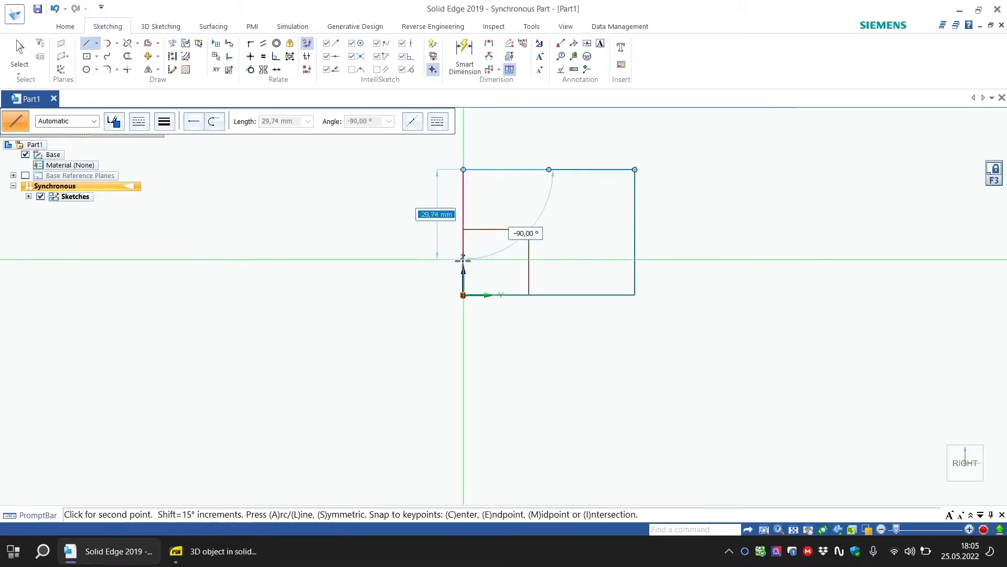
click(463, 295)
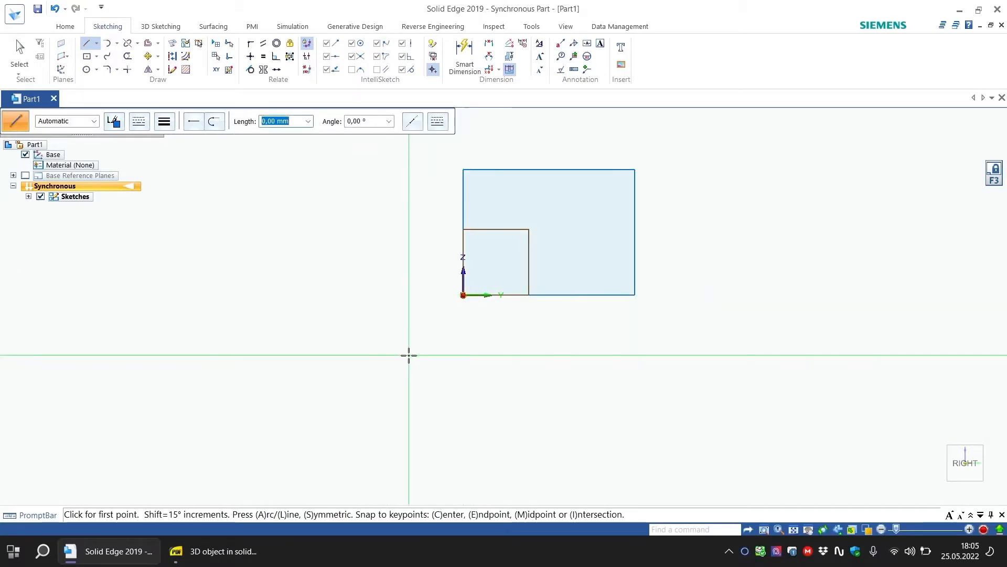
key(Escape)
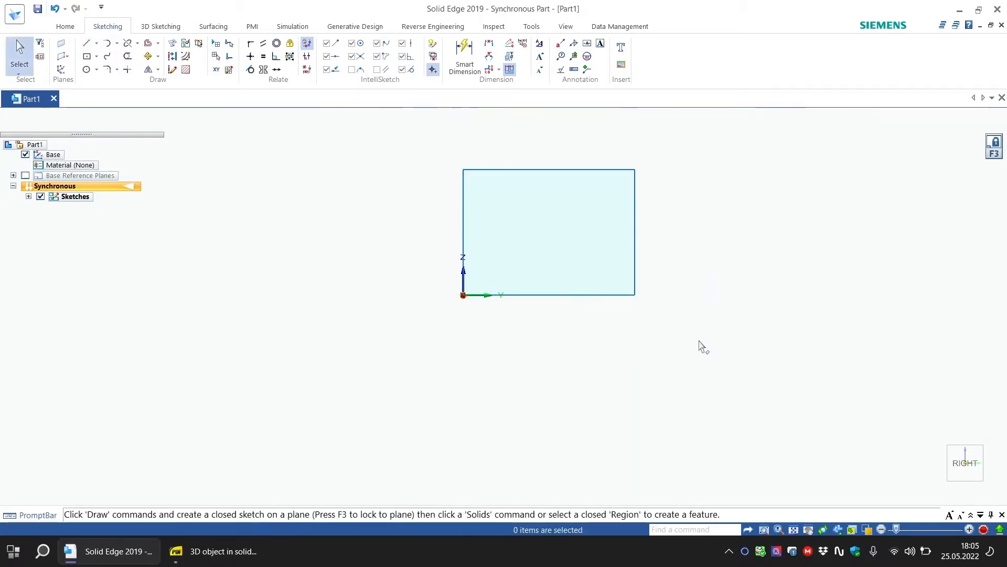
Add Smart Dimensions to the rectangle's height along its Z-axis edge and to its width along the upper edge.
mouse_move(672, 348)
middle_down()
mouse_move(512, 367)
mouse_move(594, 355)
middle_up()
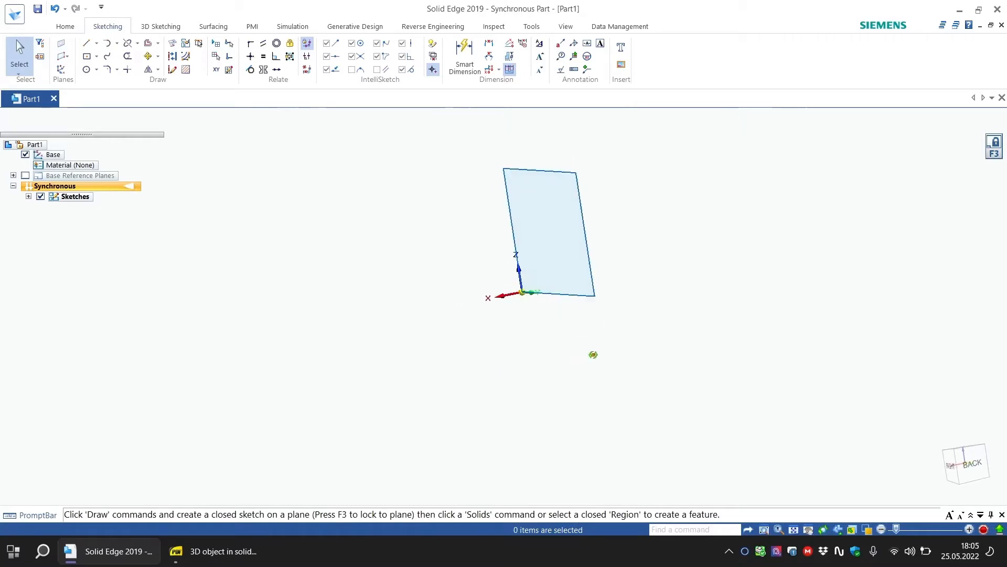
mouse_move(604, 248)
middle_down()
mouse_move(559, 257)
mouse_move(577, 265)
mouse_move(652, 243)
mouse_move(406, 286)
mouse_move(575, 272)
mouse_move(580, 247)
mouse_move(555, 221)
mouse_move(493, 222)
mouse_move(557, 221)
mouse_move(661, 191)
mouse_move(540, 214)
mouse_move(584, 214)
mouse_move(642, 193)
mouse_move(658, 239)
middle_up()
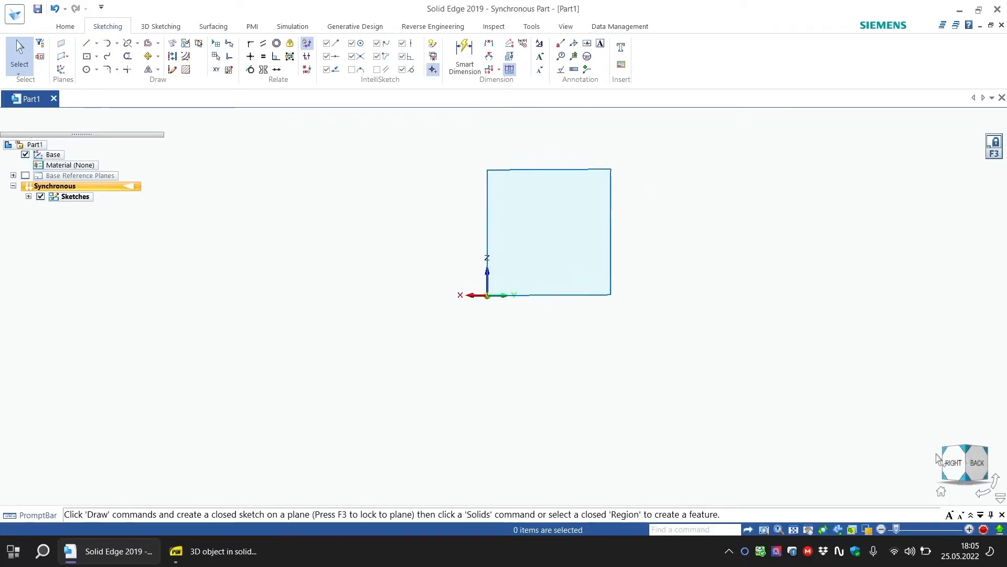
click(952, 464)
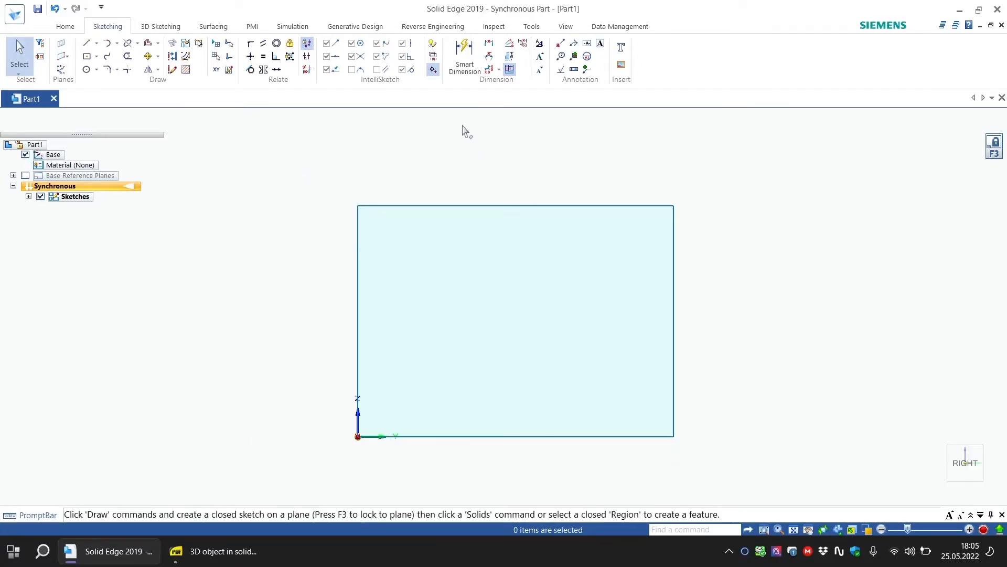
click(467, 59)
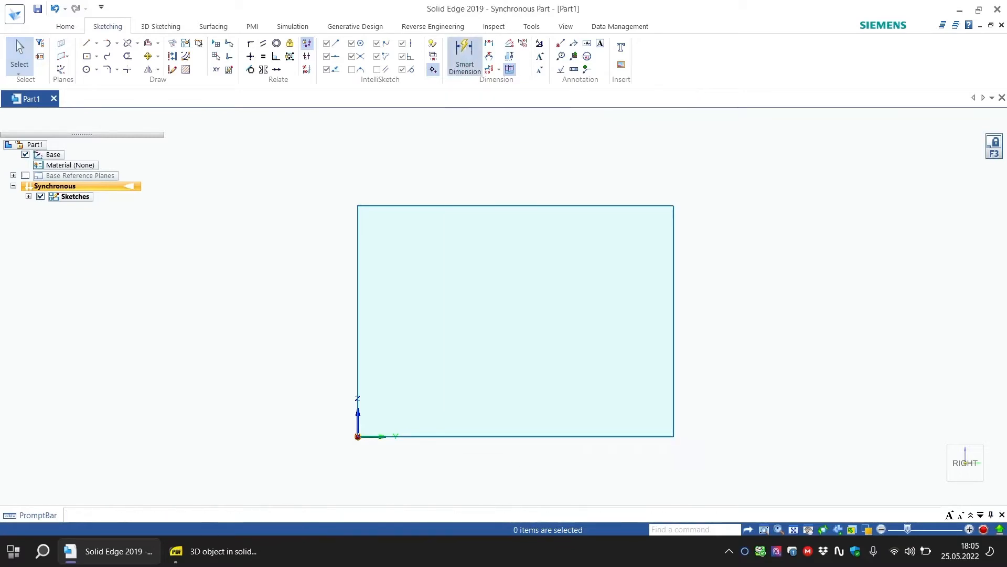
click(356, 341)
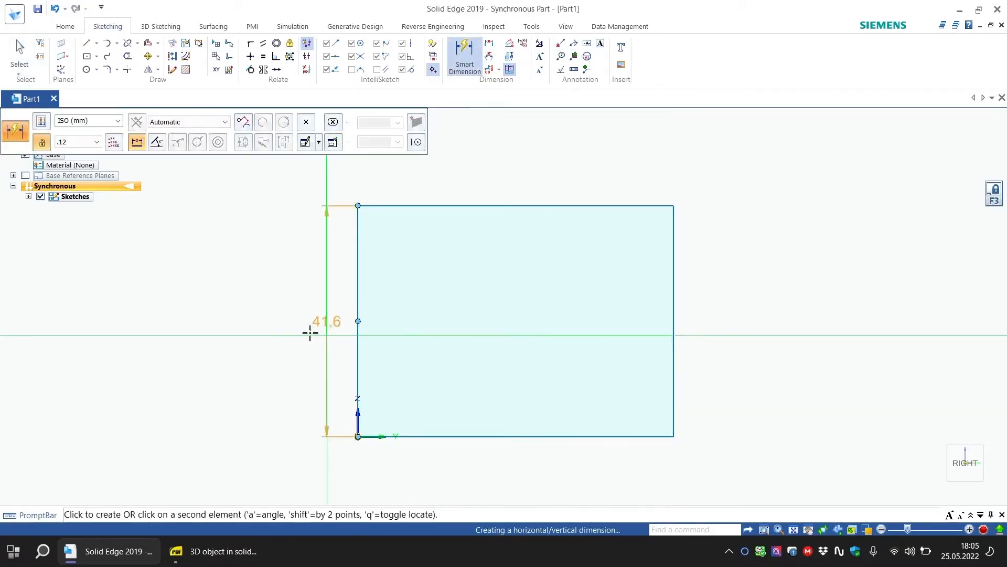
click(290, 328)
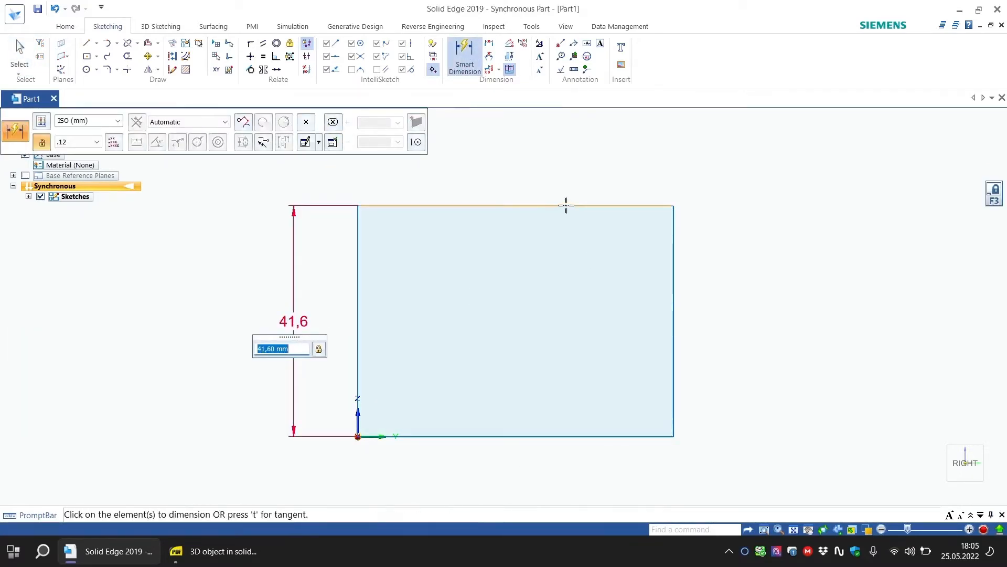
click(567, 206)
click(568, 164)
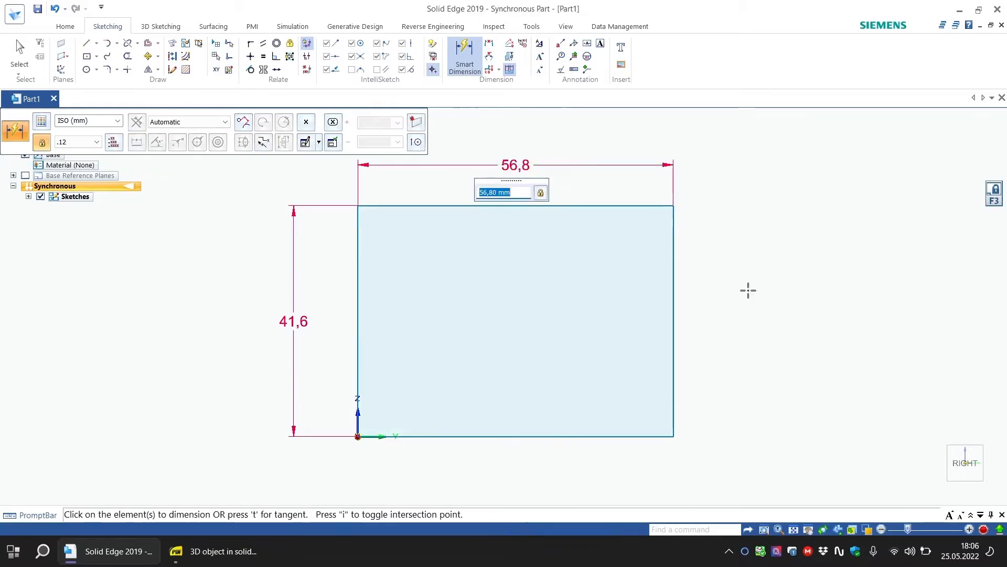
key(Escape)
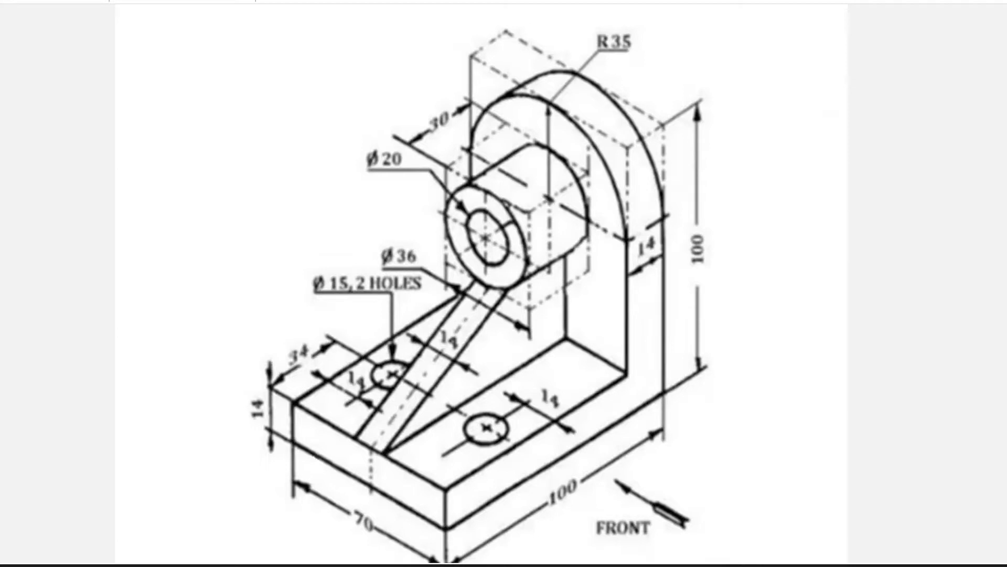
Set the rectangle's height dimension to 100 mm, as specified in the exercise drawing, and fit the sketch in the view.
scroll(481, 284, down, 1)
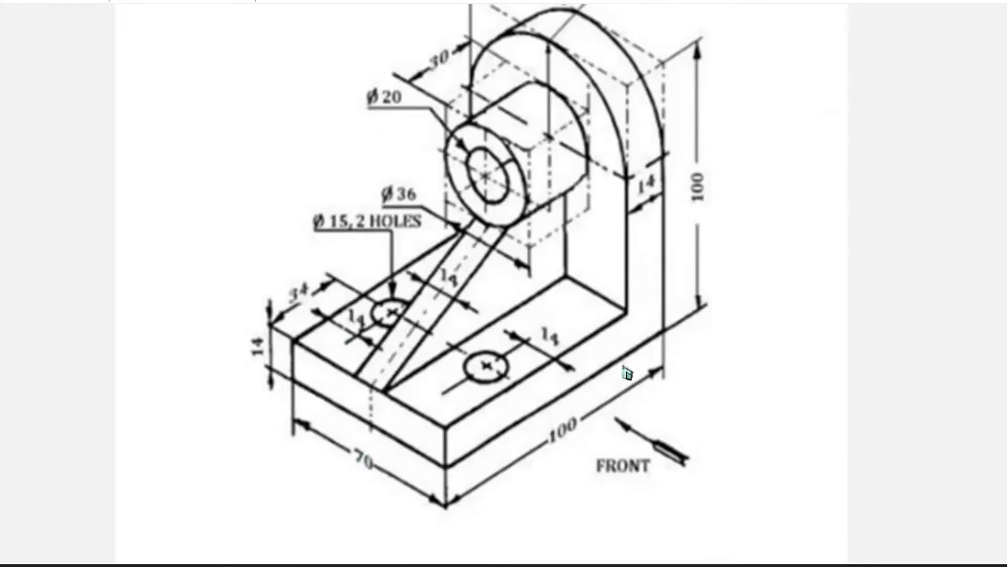
scroll(706, 195, up, 1)
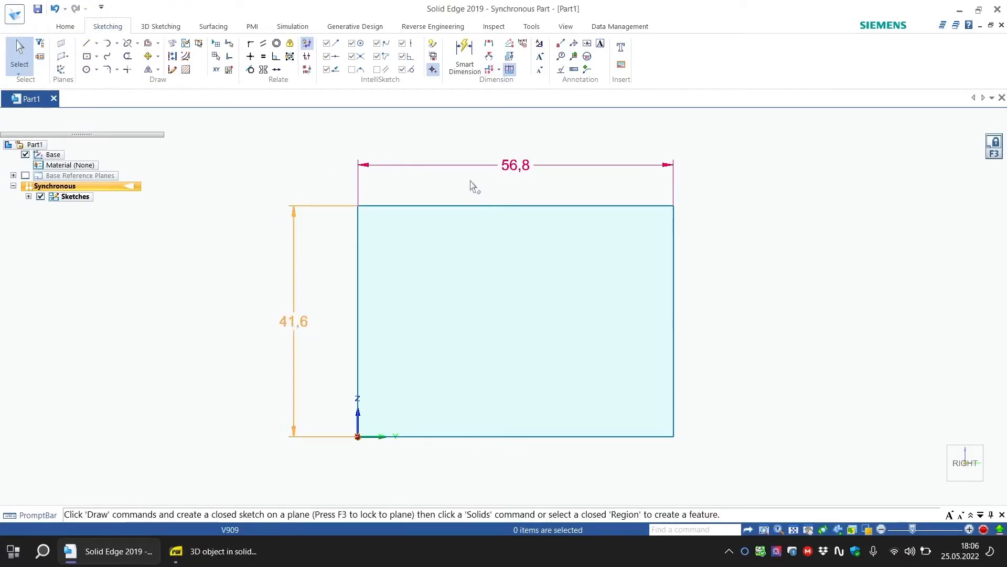
click(294, 323)
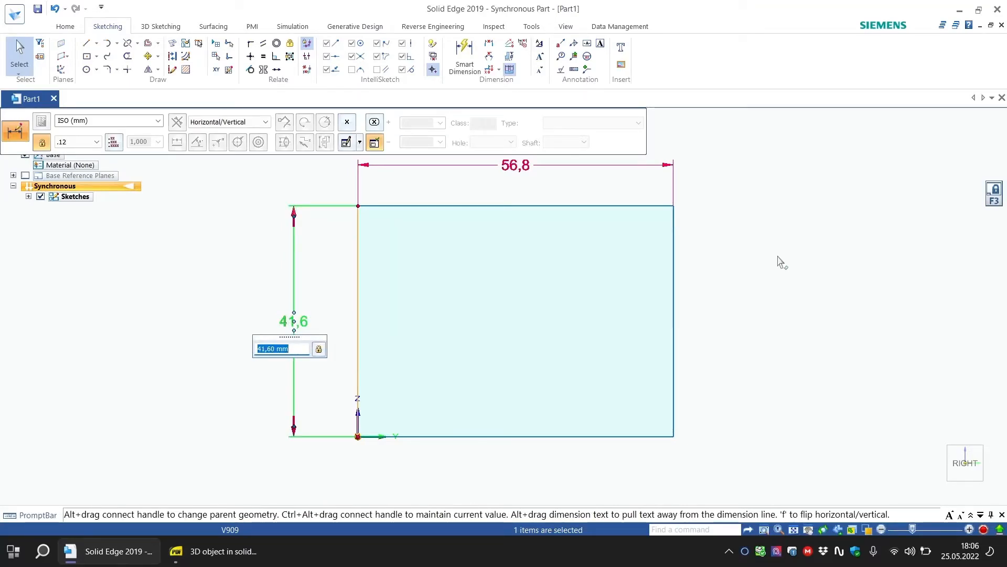
text(100)
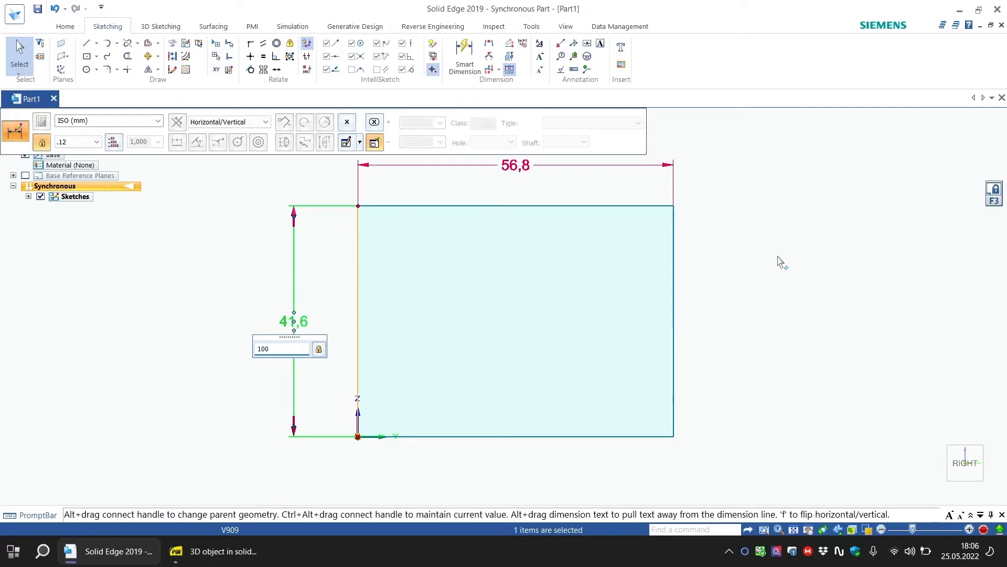
key(Return)
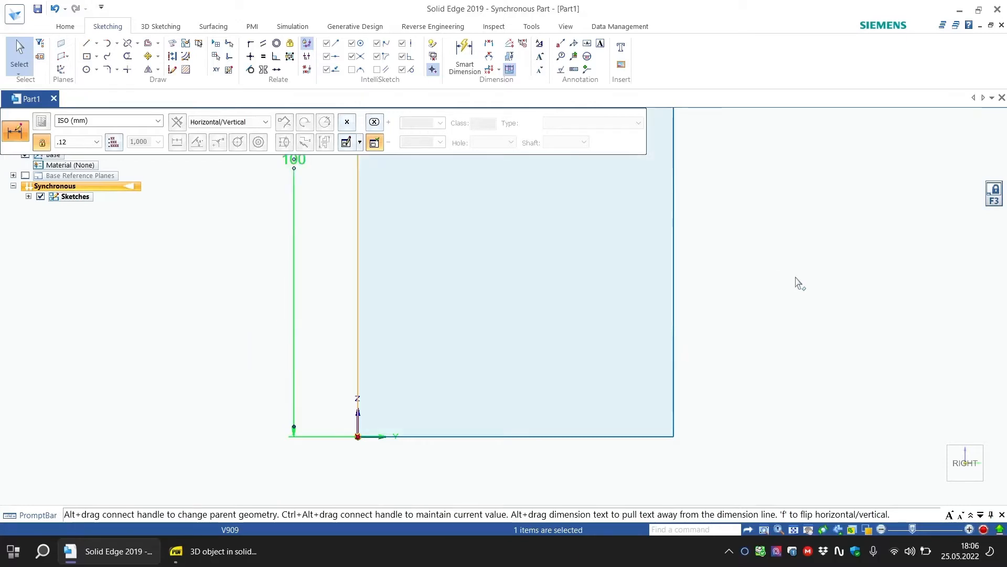
click(793, 529)
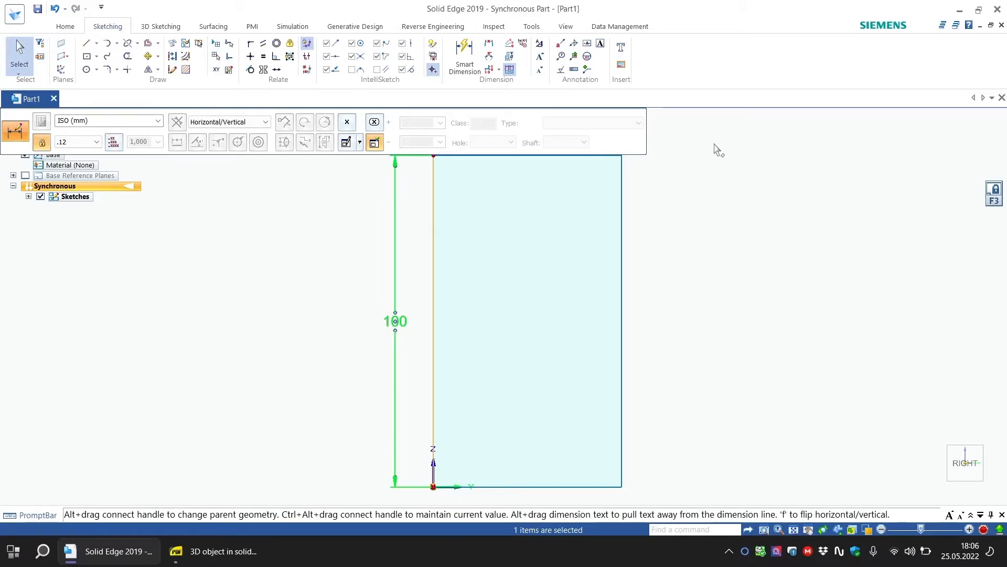
key(Escape)
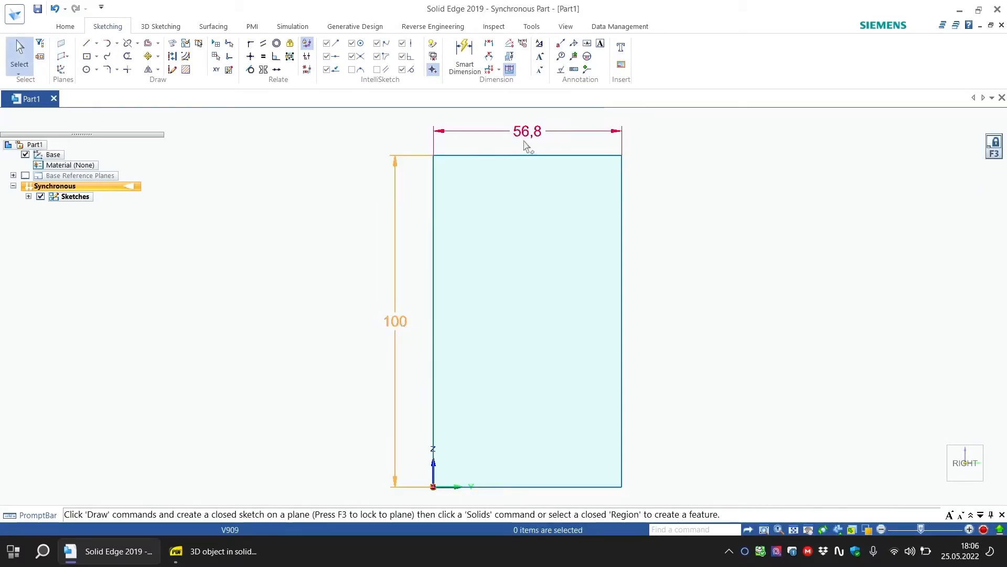
Check the base width in the exercise drawing and set the rectangle's width dimension to 70 mm, keeping the Right view.
click(530, 138)
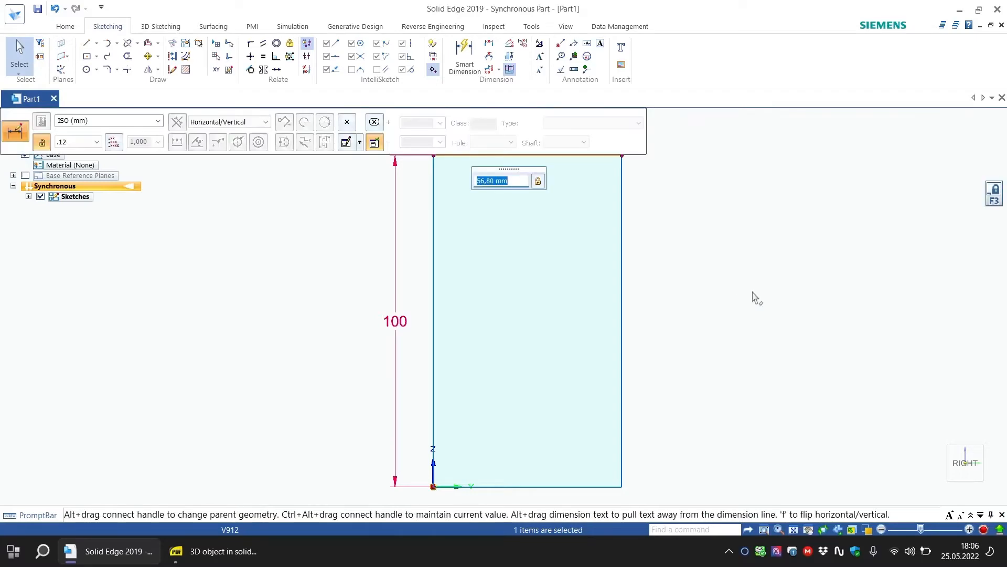
drag(492, 123, 561, 96)
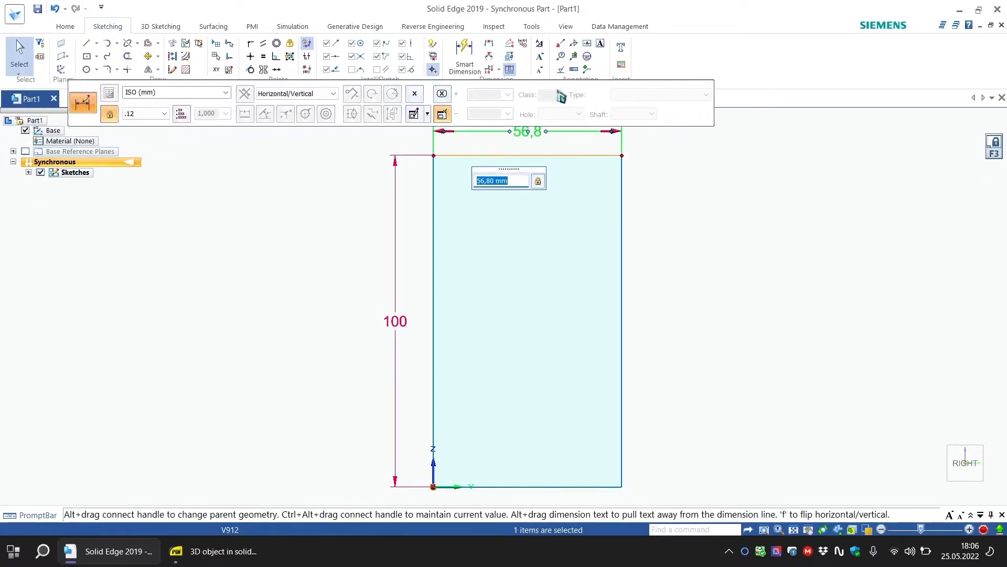
click(212, 550)
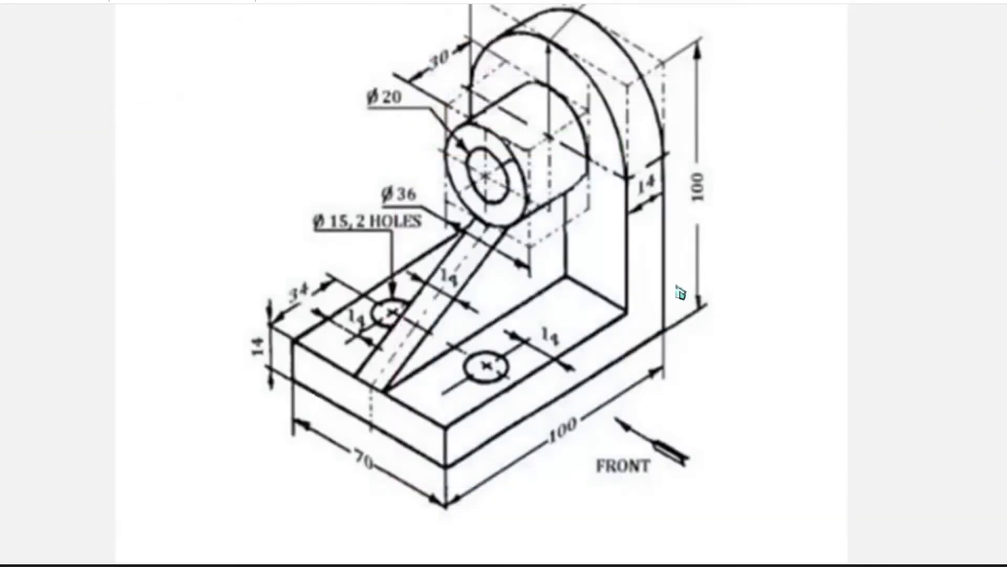
scroll(604, 158, up, 3)
scroll(594, 162, down, 5)
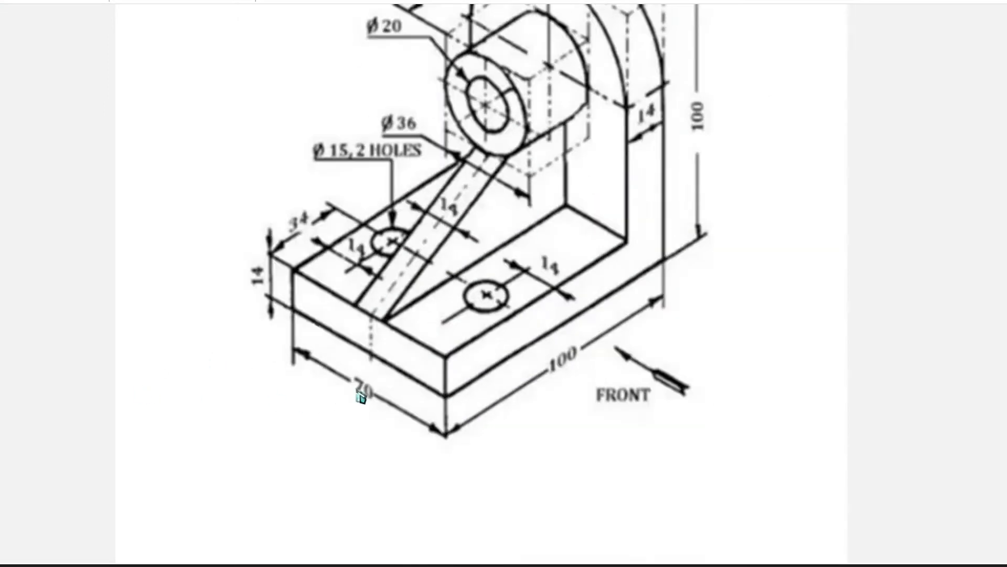
click(137, 554)
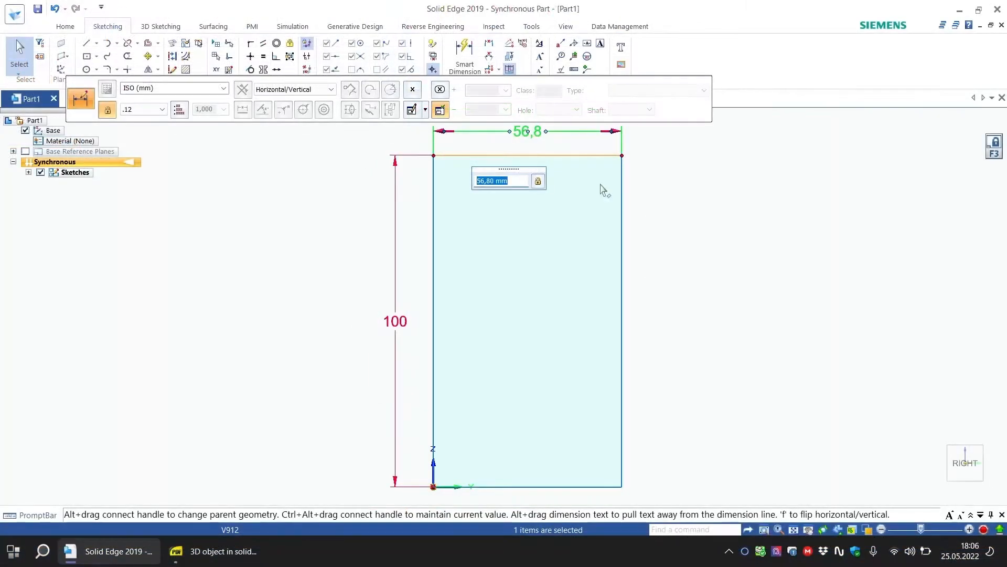
text(70)
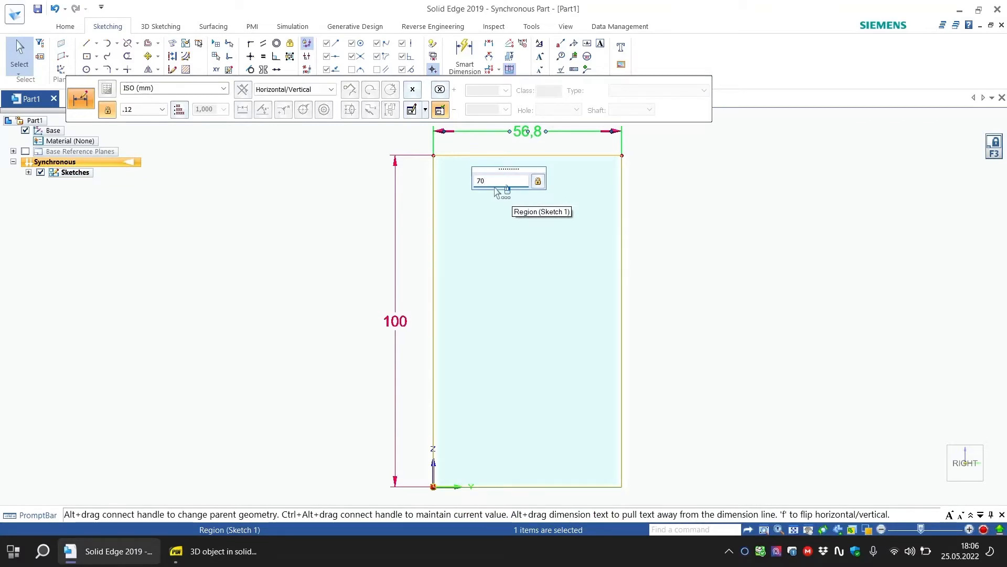
key(Return)
click(742, 321)
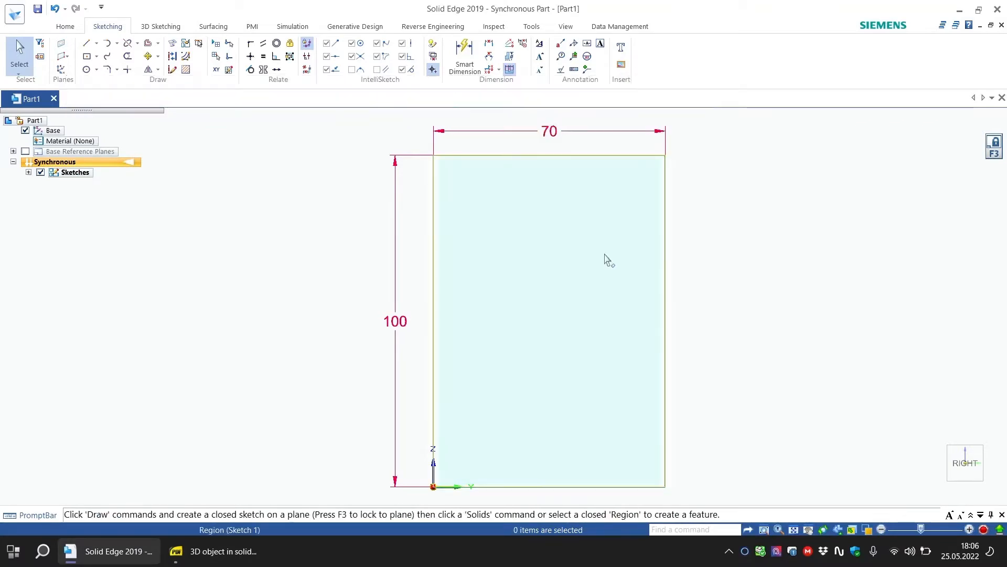
middle_drag(781, 283, 768, 334)
click(961, 468)
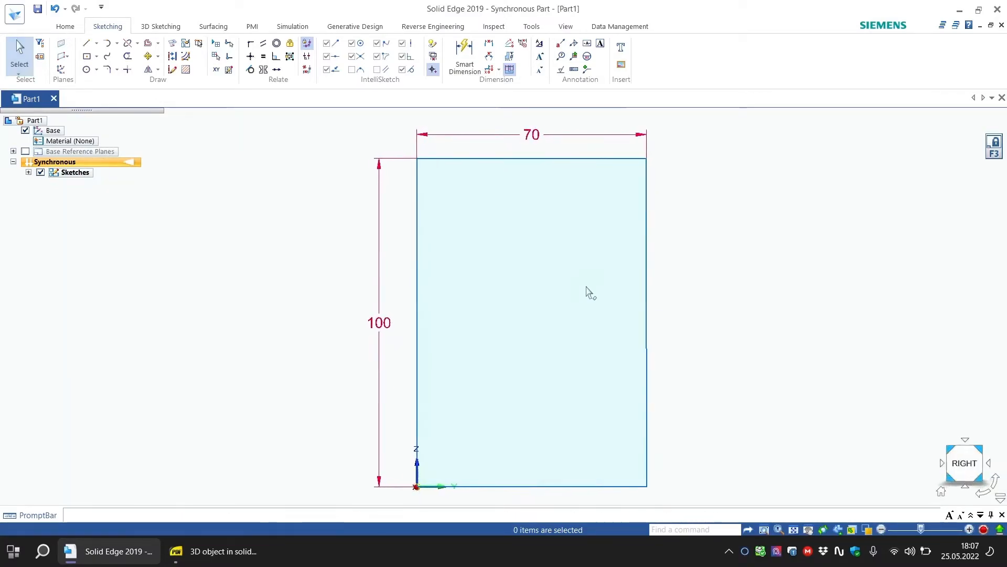
Examine the exercise drawing and the instructions on creating an arc by 3 points and trimming the upper edges.
click(215, 551)
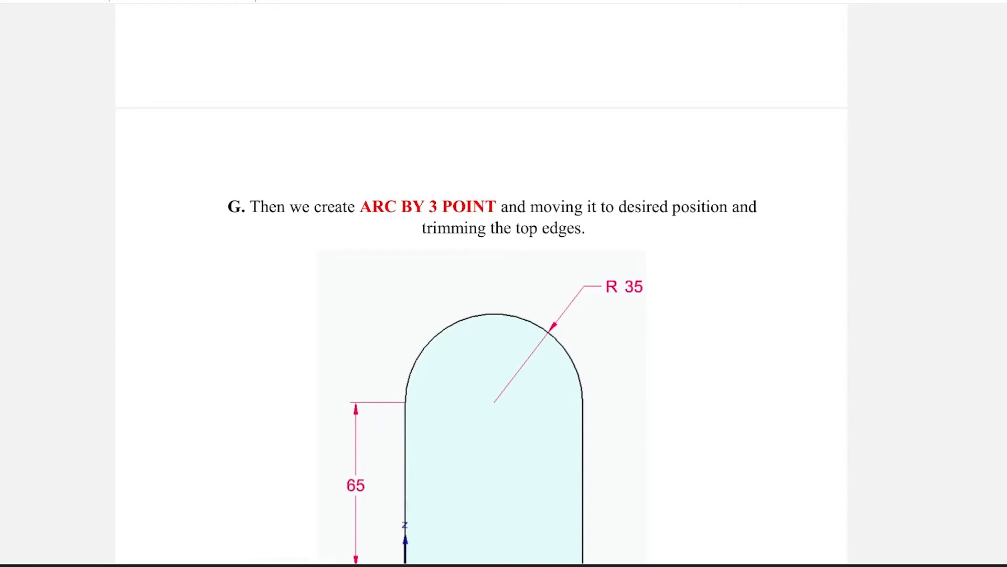
scroll(481, 283, up, 8)
scroll(481, 284, down, 6)
scroll(481, 283, up, 3)
scroll(481, 283, up, 3)
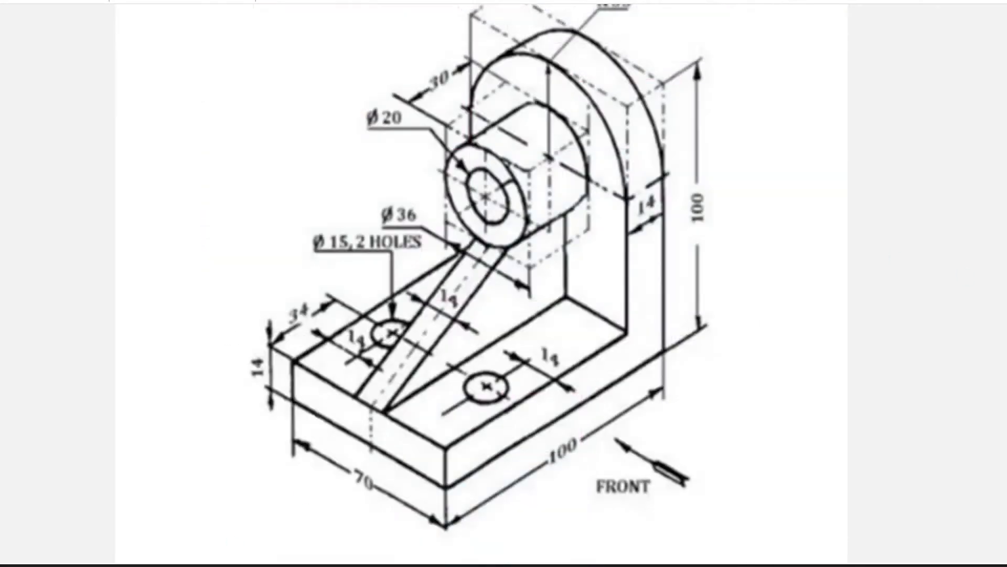
scroll(481, 283, up, 2)
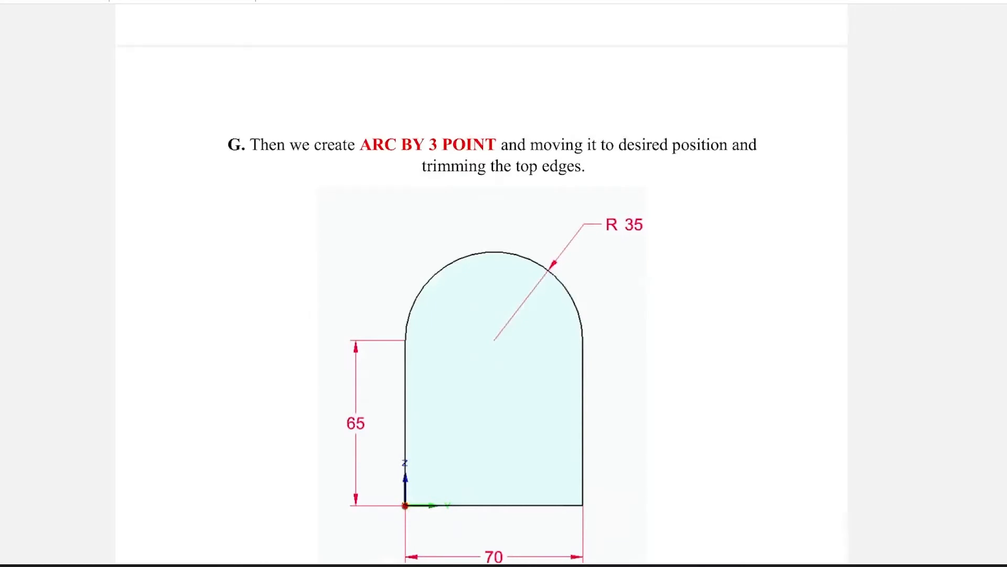
scroll(493, 315, down, 3)
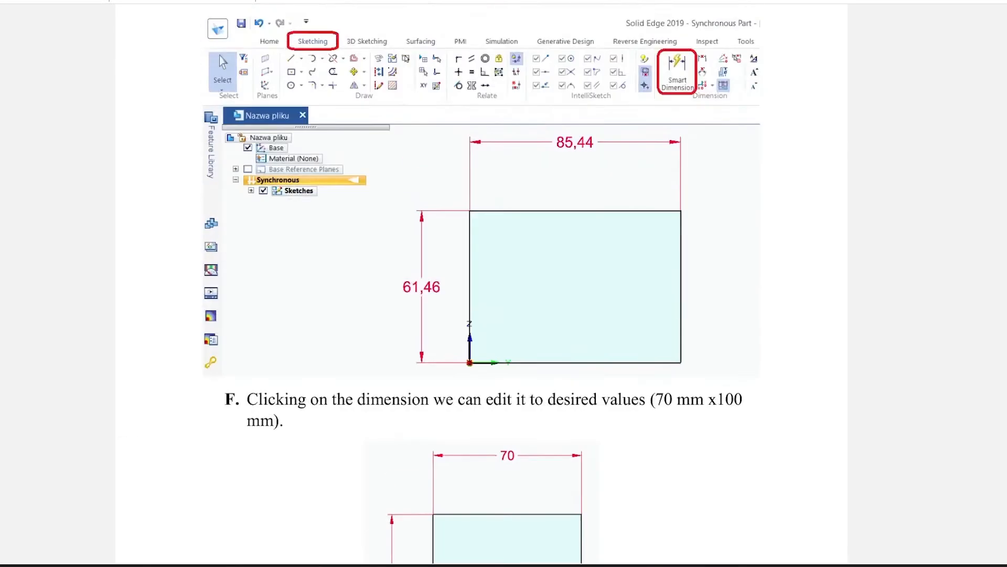
scroll(493, 283, down, 15)
scroll(493, 283, up, 1)
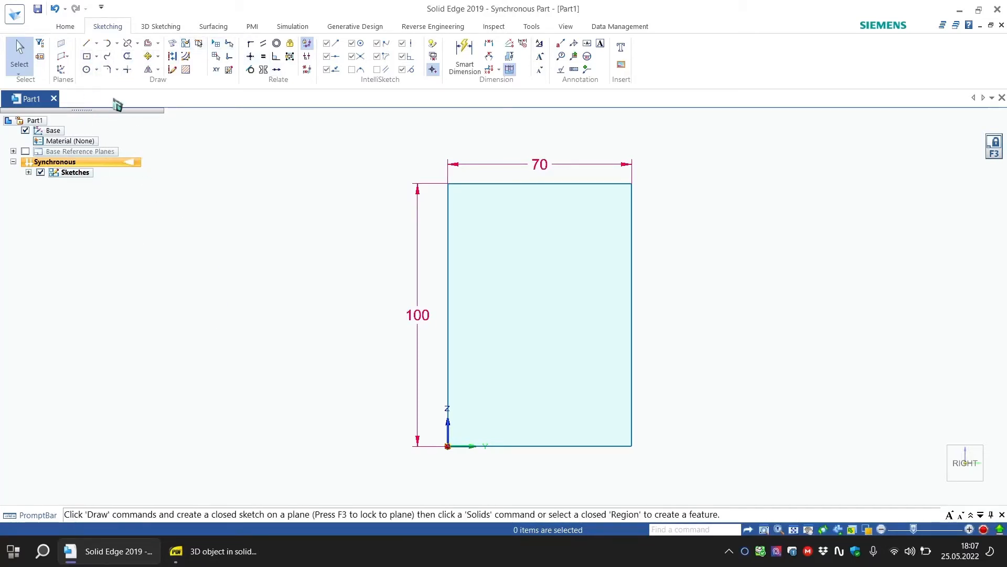
Fillet both upper corners of the rectangle with a 35 mm radius and delete the leftover straight line beside the arc.
click(117, 70)
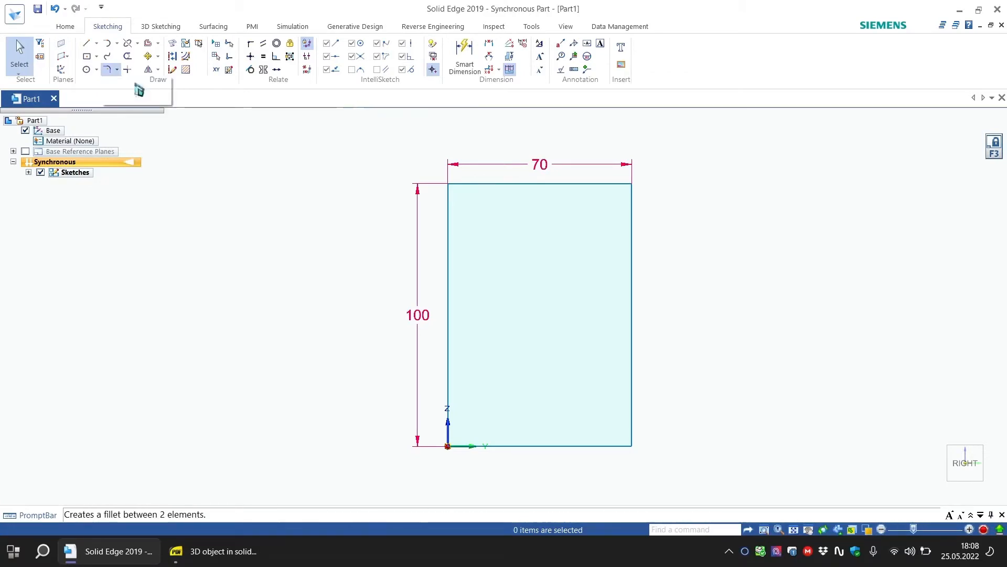
click(135, 85)
text(35)
key(Return)
click(473, 184)
click(448, 213)
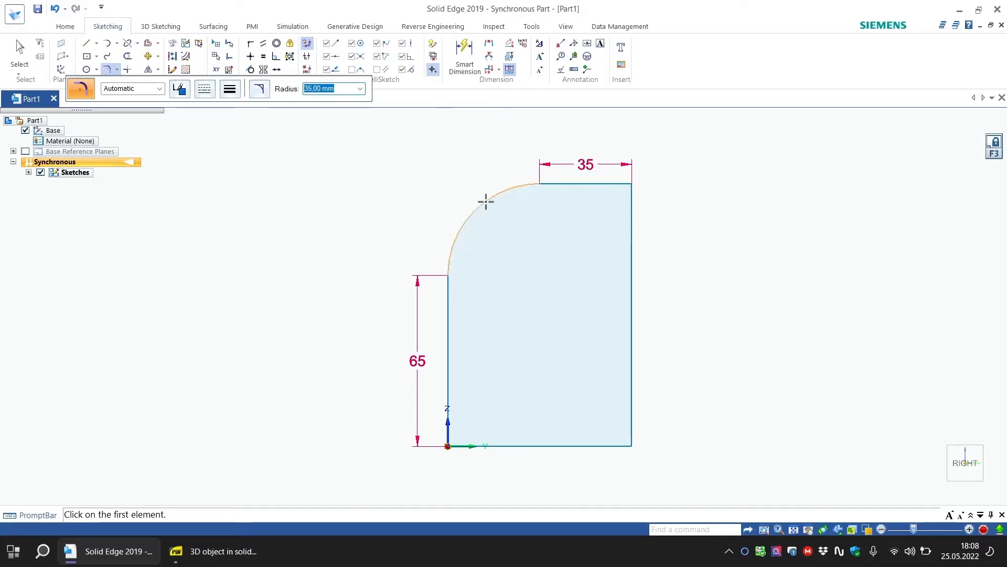
click(589, 184)
click(631, 239)
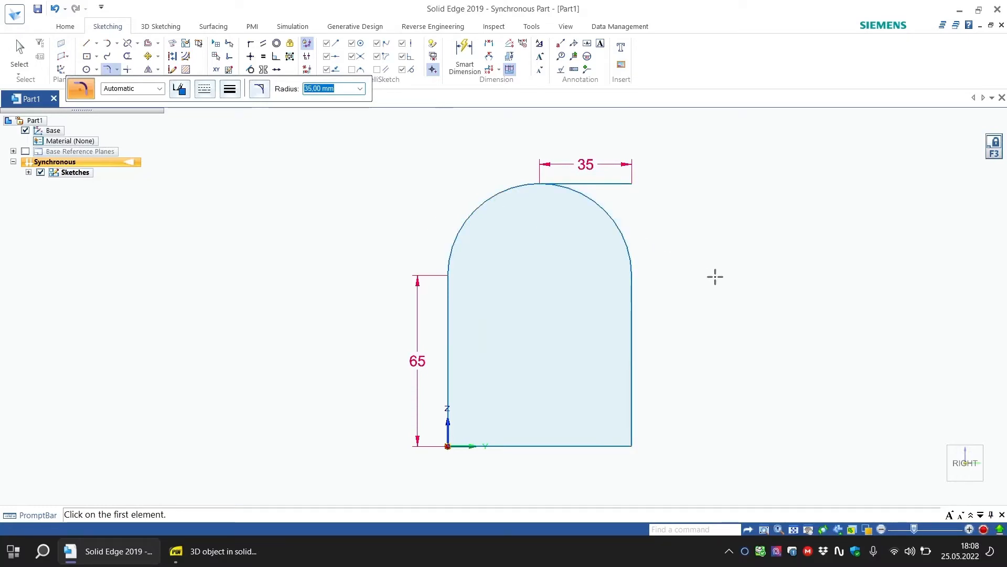
key(Escape)
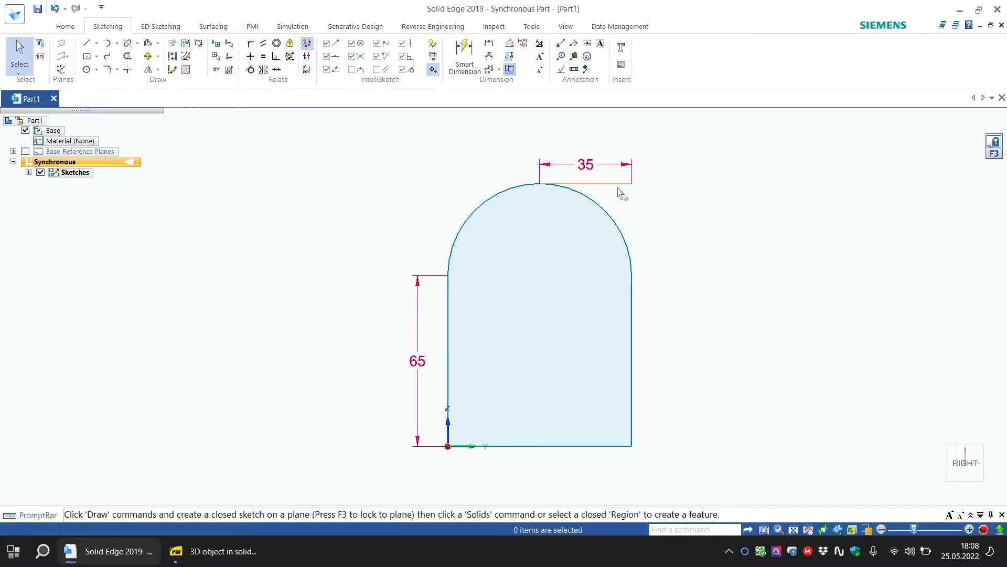
click(619, 186)
key(Delete)
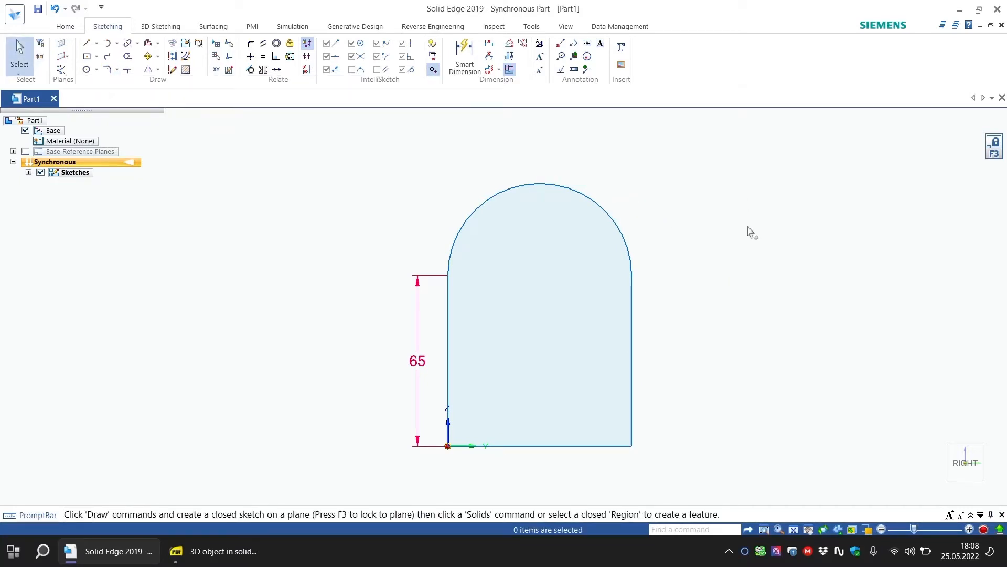
Add a radius Smart Dimension to the rounded upper arc and return to the Right view.
mouse_move(709, 261)
middle_down()
mouse_move(656, 266)
mouse_move(588, 200)
middle_up()
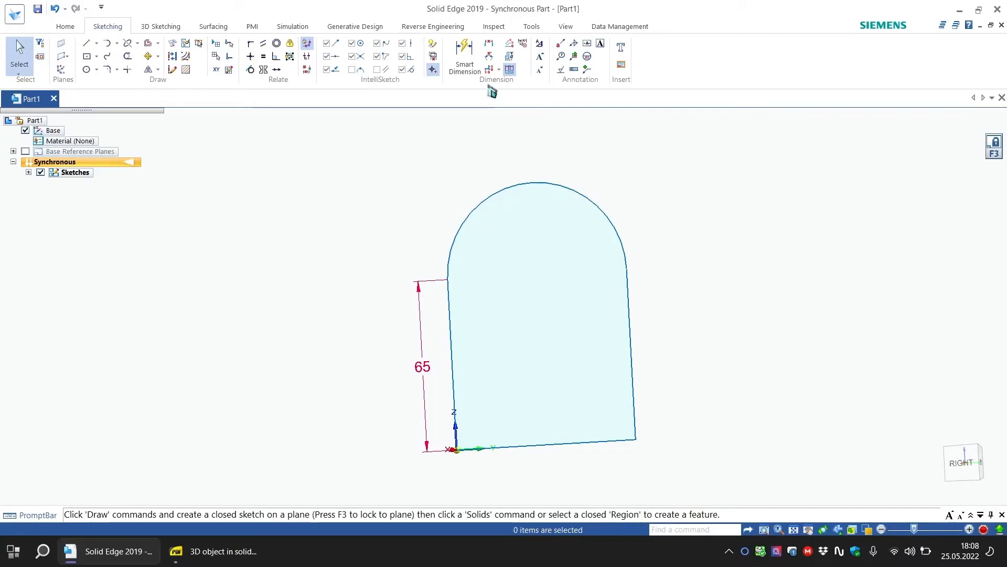
click(464, 52)
click(545, 182)
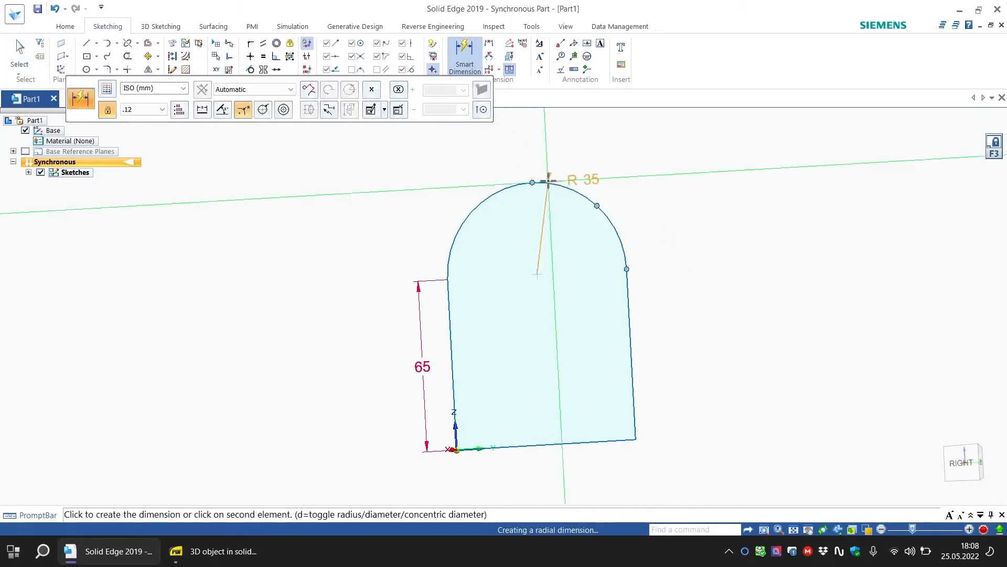
click(588, 135)
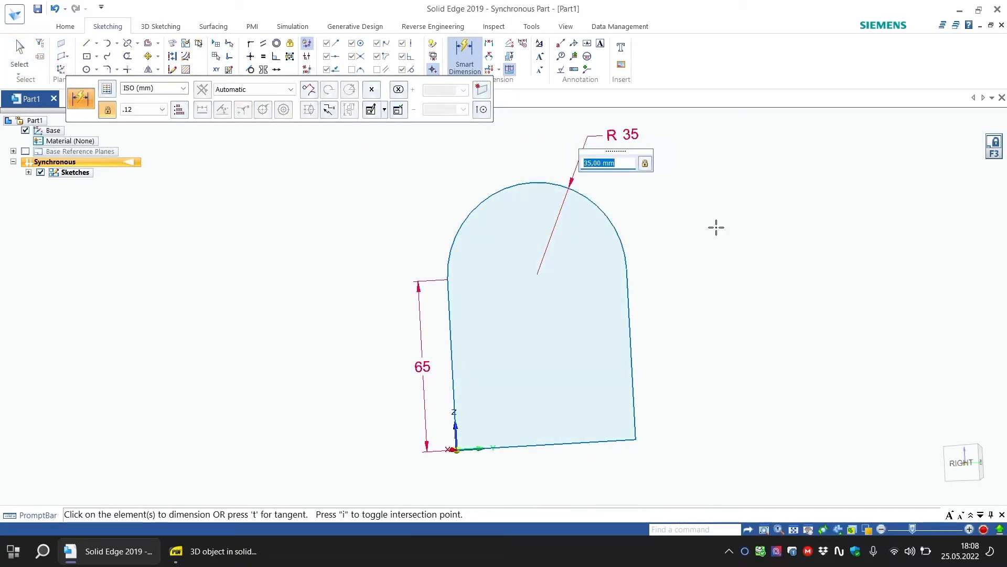
key(Escape)
mouse_move(736, 288)
middle_down()
mouse_move(665, 294)
mouse_move(634, 310)
mouse_move(708, 299)
mouse_move(726, 224)
mouse_move(733, 304)
mouse_move(702, 283)
mouse_move(789, 353)
middle_up()
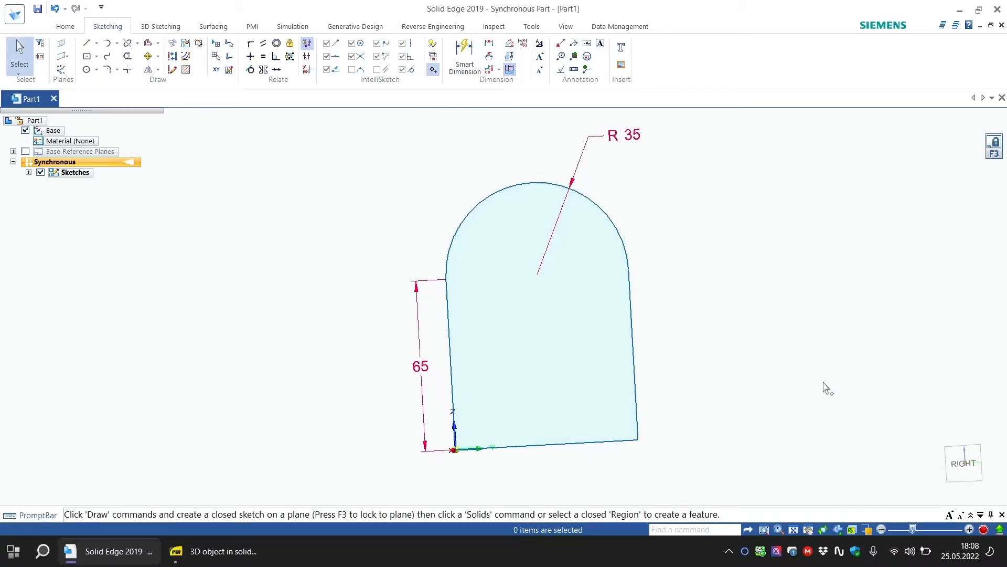
click(959, 461)
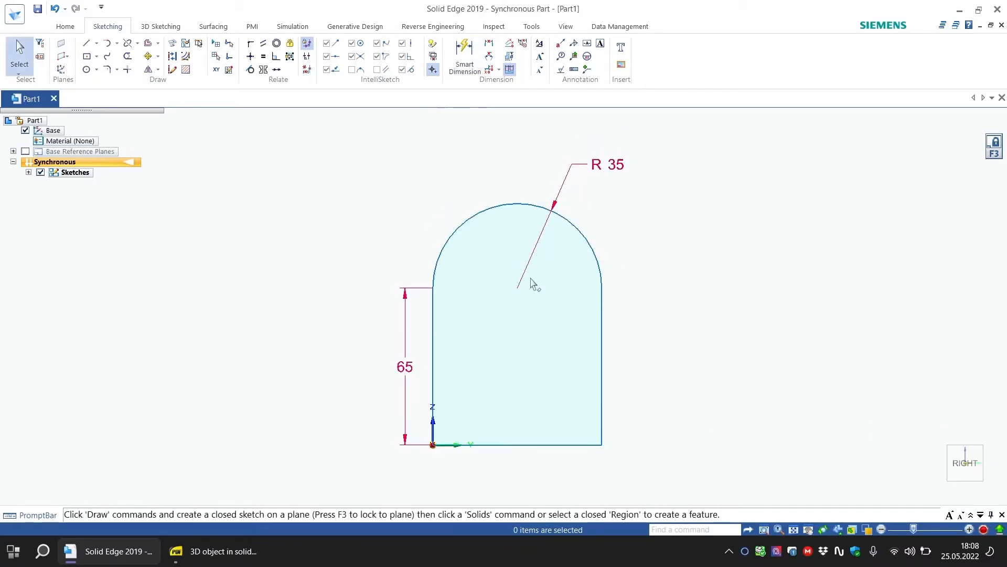
click(200, 547)
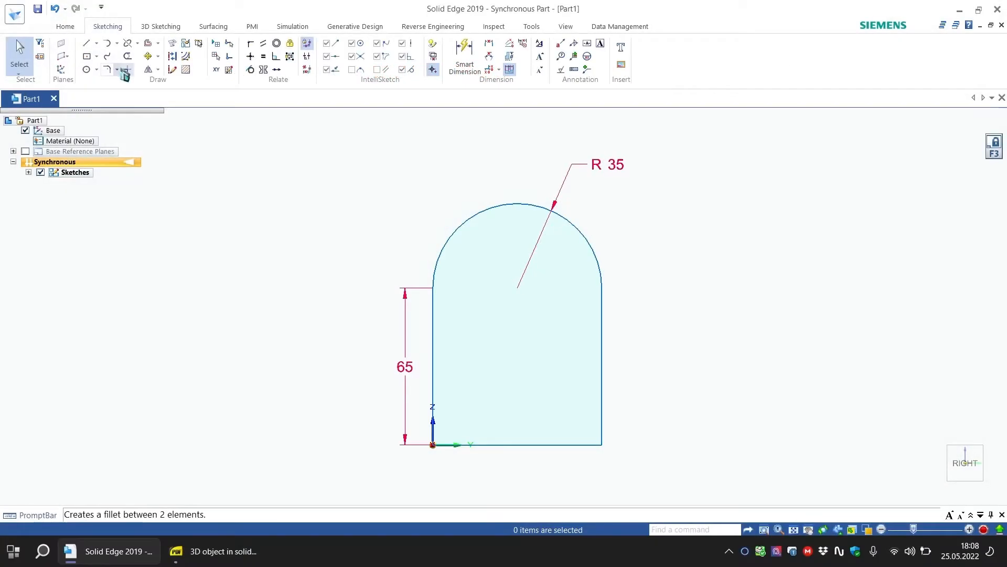
click(118, 70)
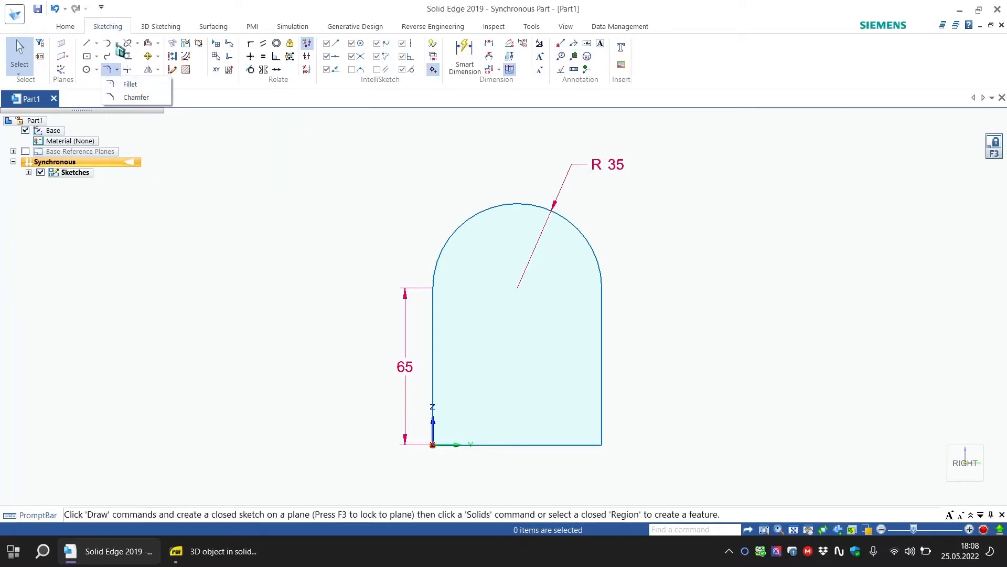
click(116, 43)
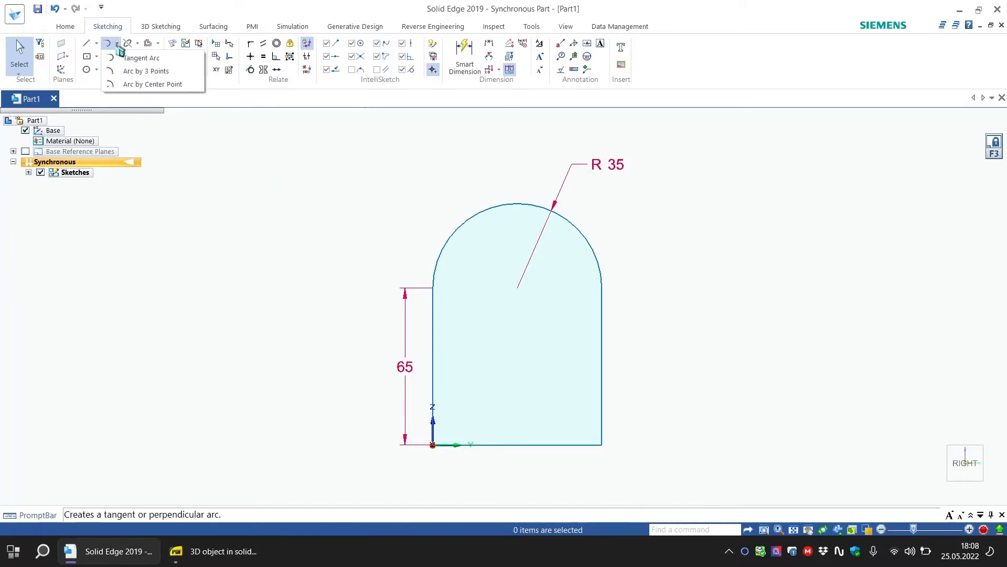
click(137, 73)
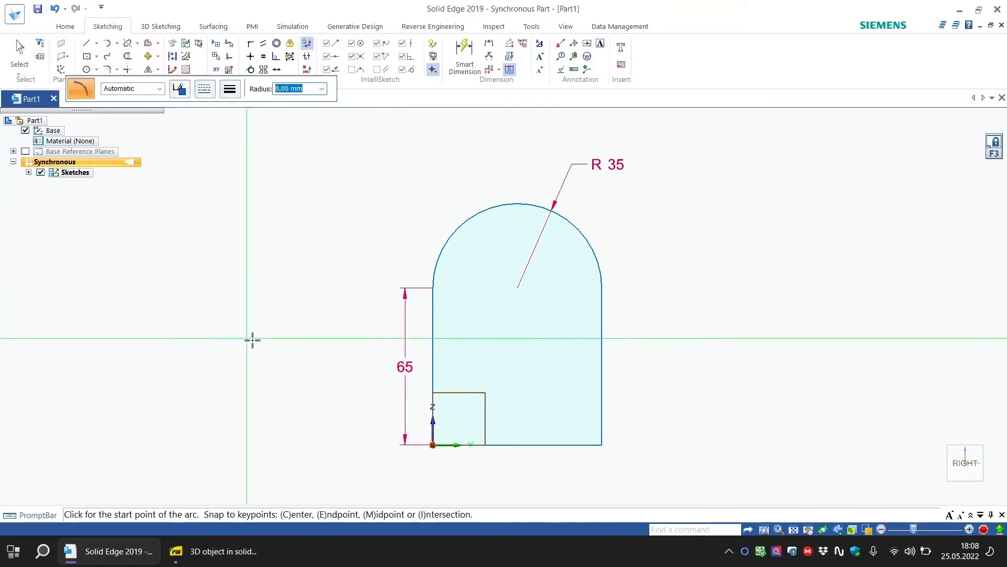
Undo the radius dimension, the line deletion and both corner fillets to restore the plain rectangle.
click(54, 8)
click(54, 8)
click(56, 9)
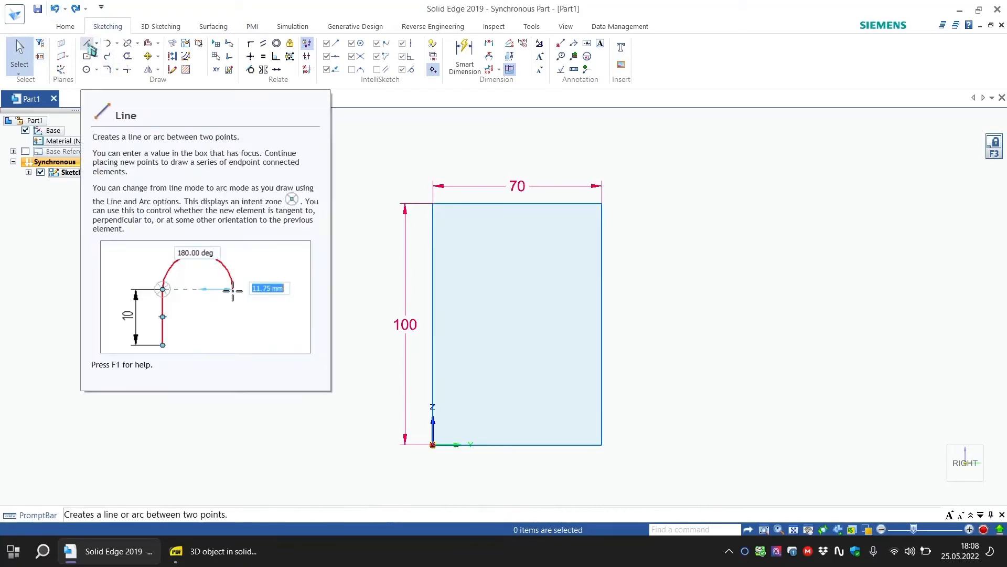
Draw a 35 mm line down the rectangle's edge from its upper-left corner and continue it horizontally across to the opposite edge.
click(87, 43)
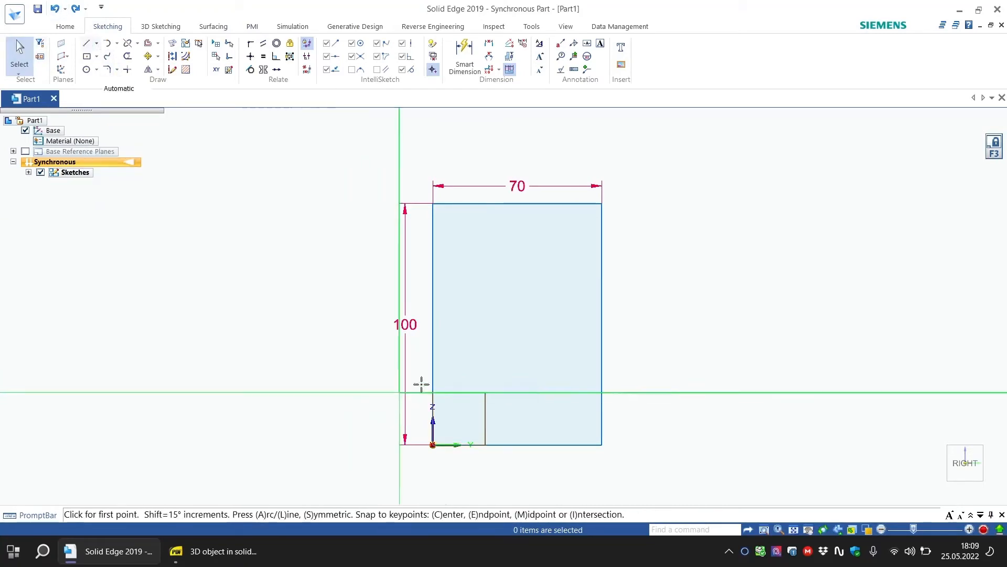
click(434, 205)
text(35)
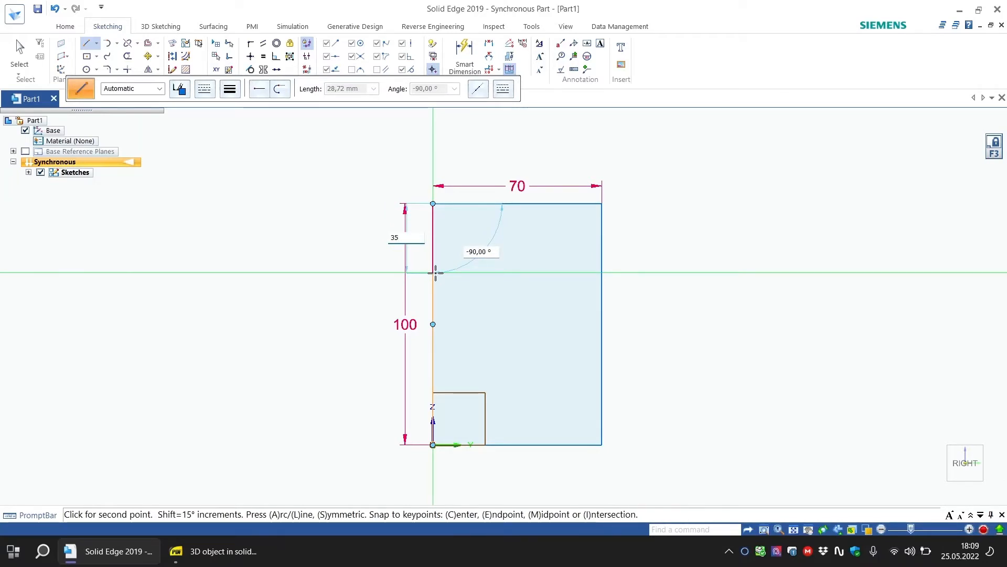
key(Return)
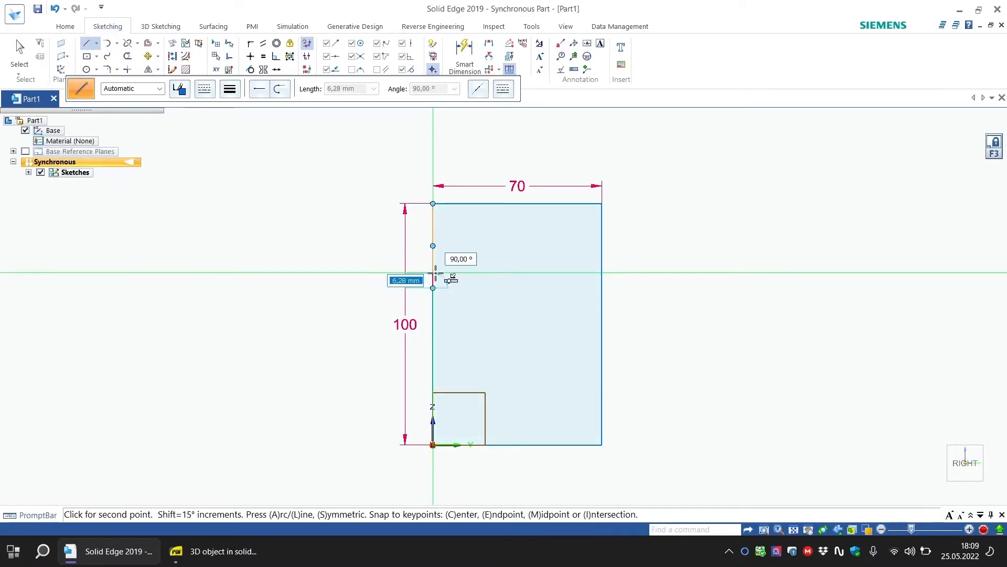
click(603, 288)
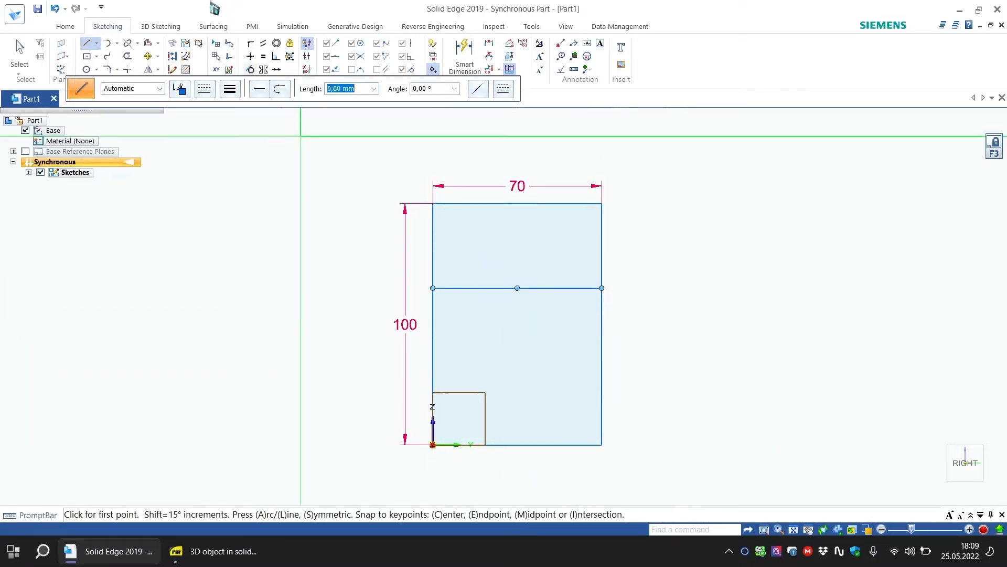
Draw an arc by 3 points between the horizontal line's endpoints, passing through the midpoint of the rectangle's upper edge.
click(116, 43)
click(133, 71)
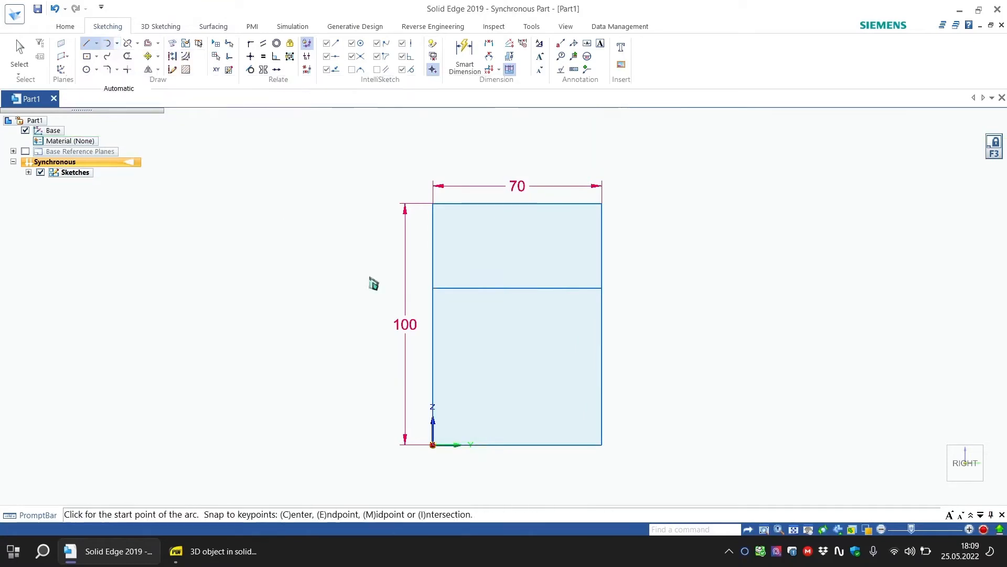
click(433, 288)
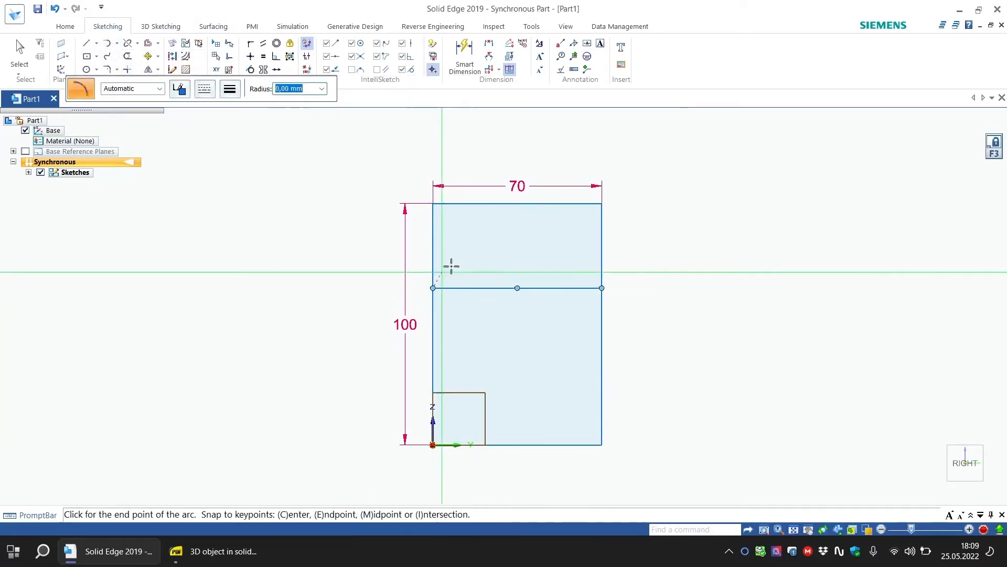
click(601, 288)
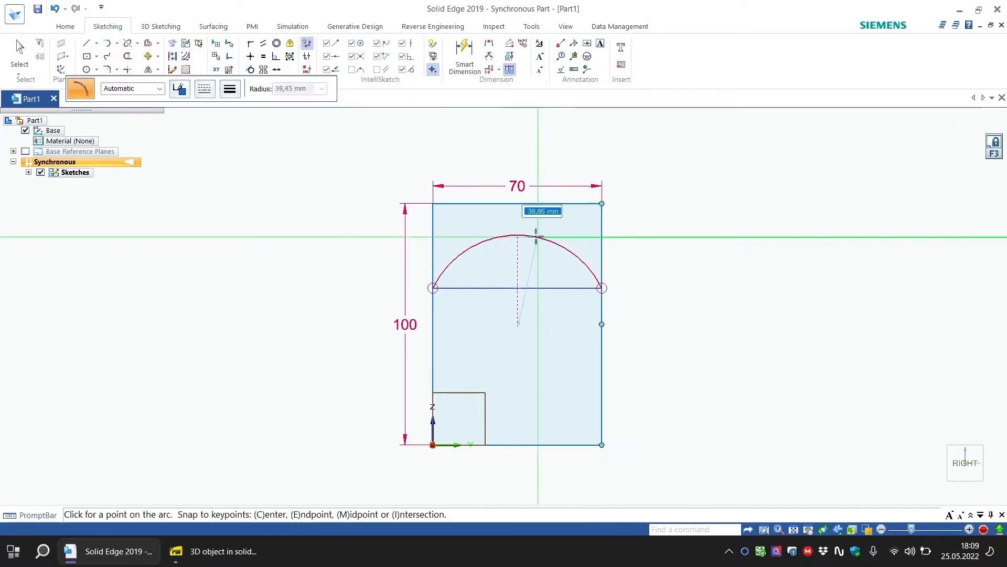
click(517, 204)
key(Escape)
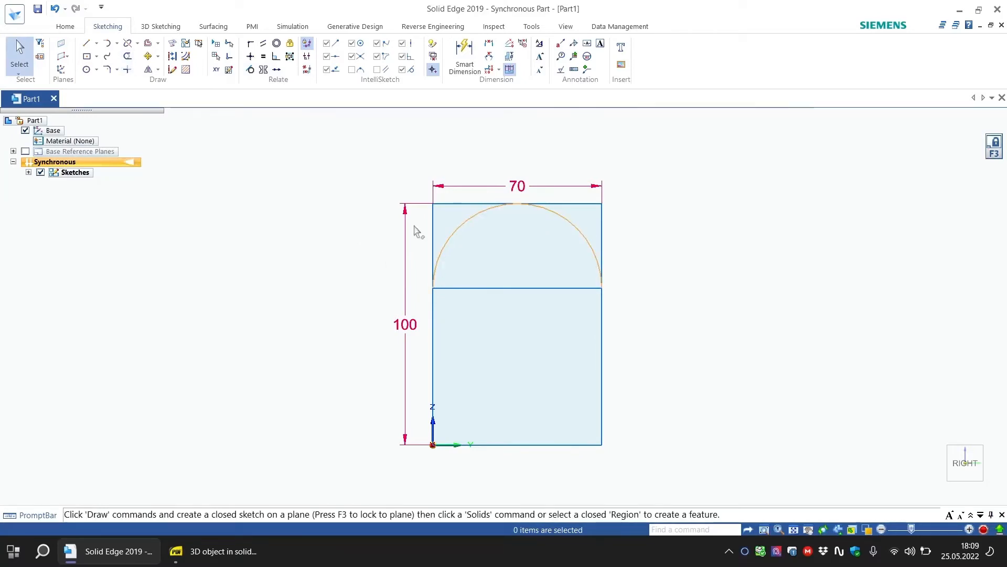
Trim the upper edge and side segments outside the arc, plus the horizontal line below it, leaving one closed rounded profile.
click(128, 56)
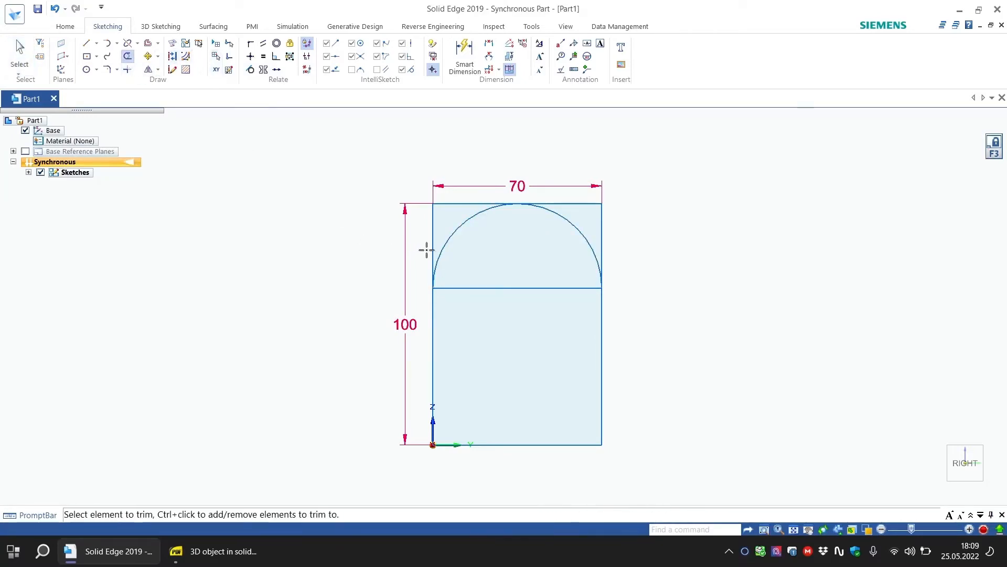
click(450, 204)
click(433, 217)
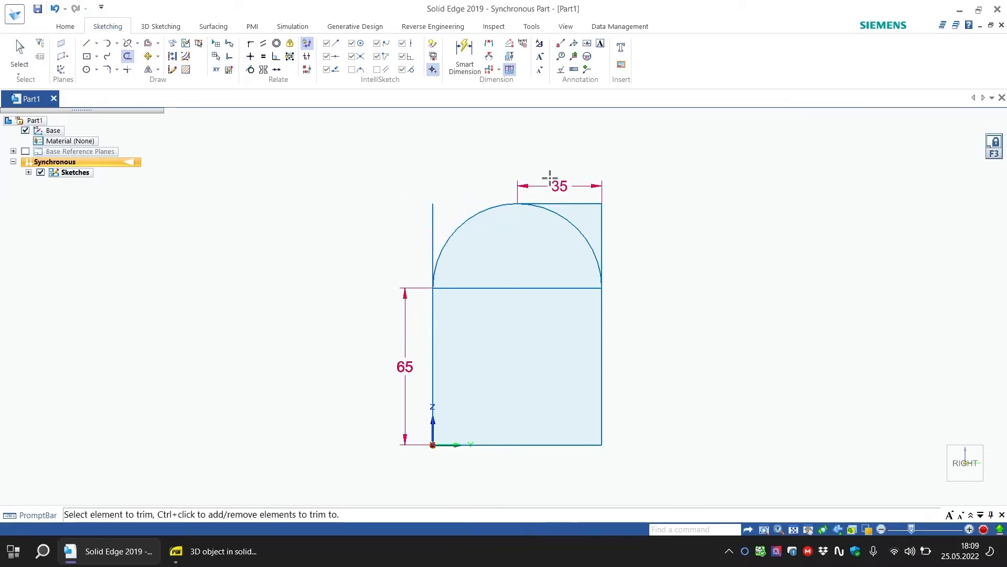
click(582, 204)
drag(605, 209, 603, 215)
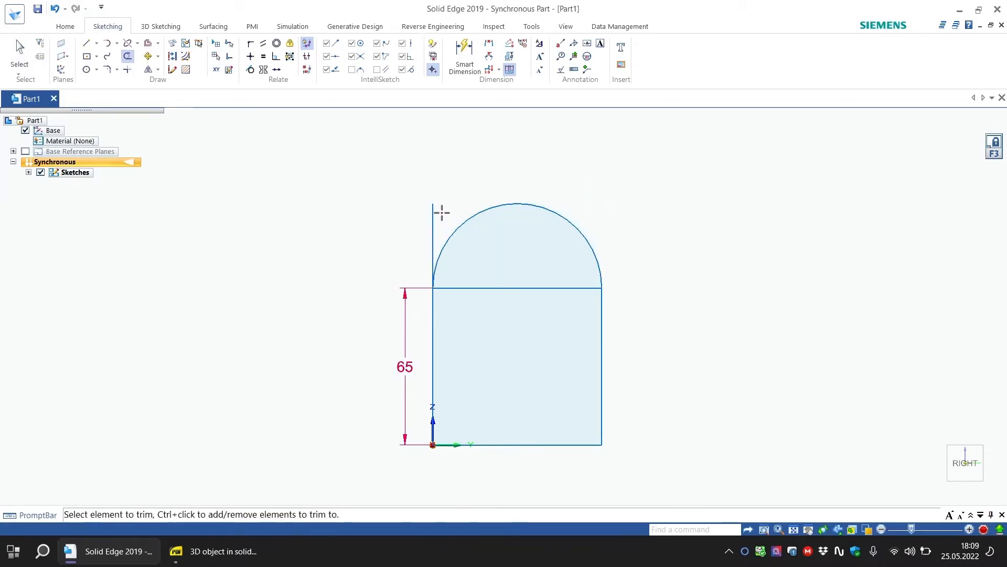
click(432, 215)
click(519, 288)
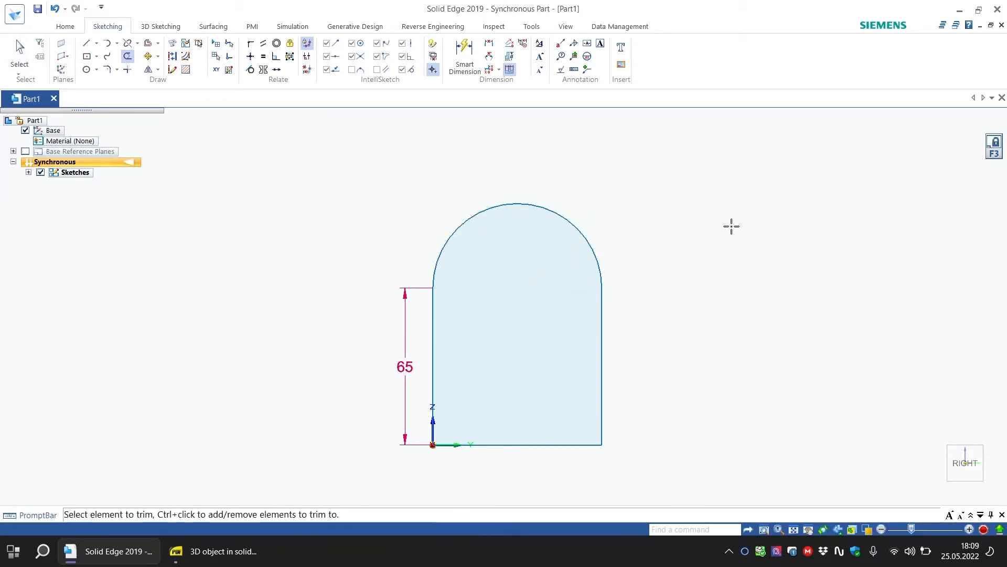
key(Escape)
Add a radius Smart Dimension to the upper arc and return to the Right view.
click(464, 53)
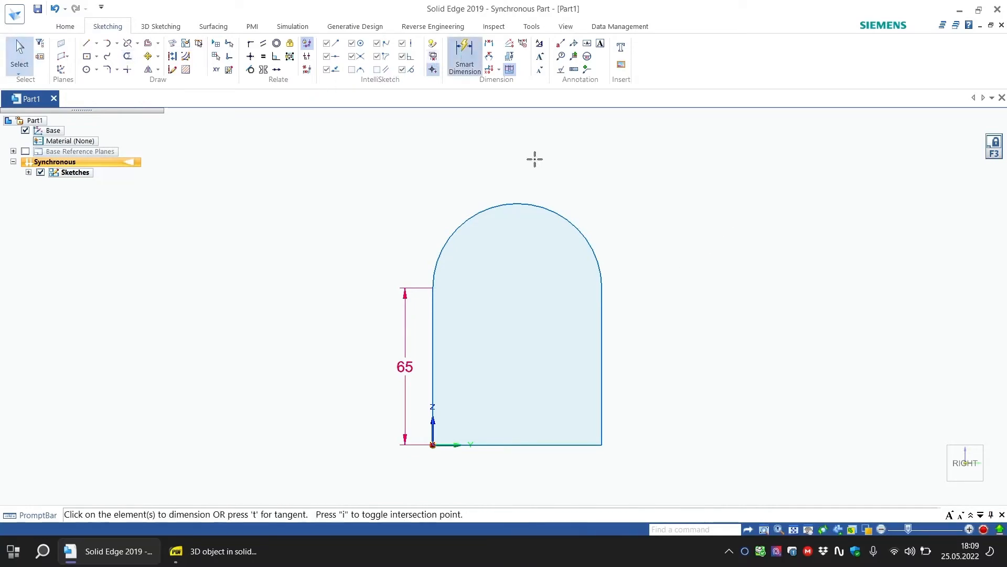
click(561, 216)
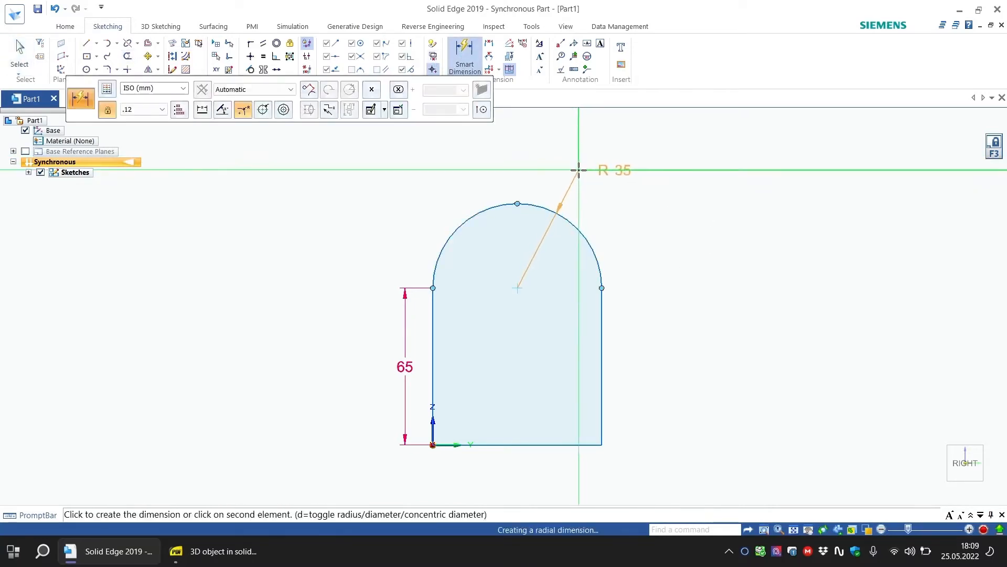
click(580, 167)
key(Escape)
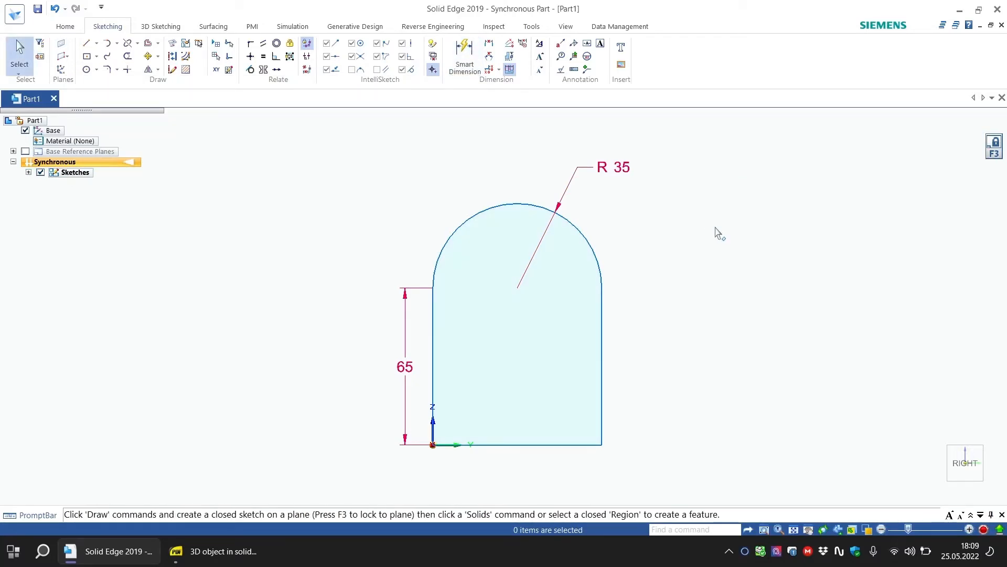
mouse_move(701, 245)
middle_down()
mouse_move(568, 279)
mouse_move(647, 275)
mouse_move(676, 198)
mouse_move(666, 270)
mouse_move(713, 278)
middle_up()
click(949, 468)
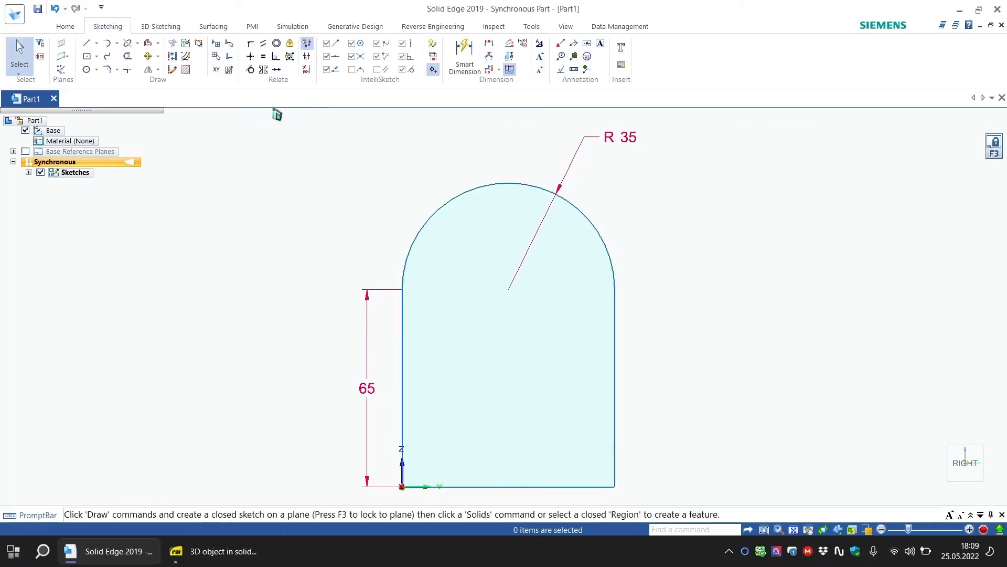
click(116, 69)
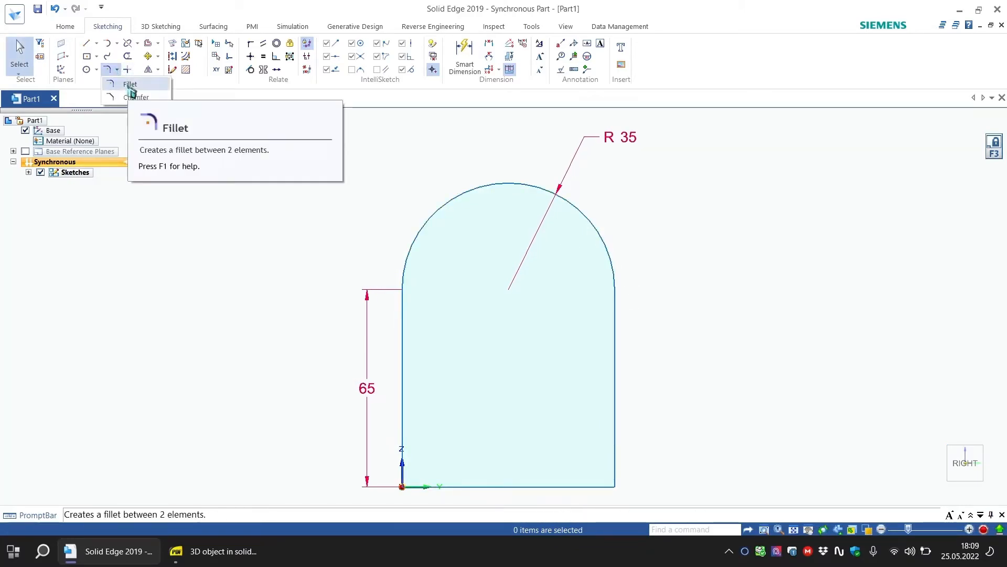
click(152, 85)
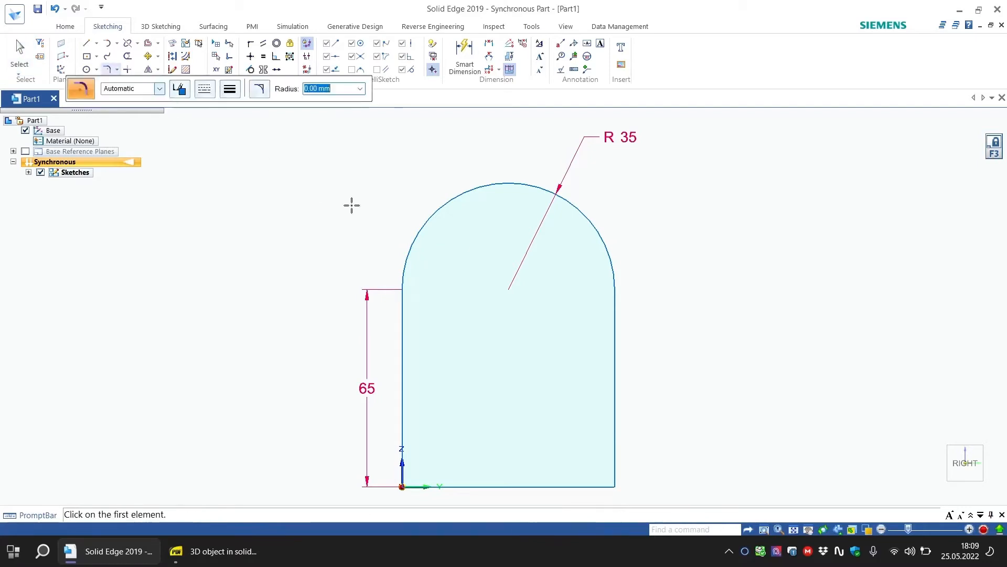
click(116, 43)
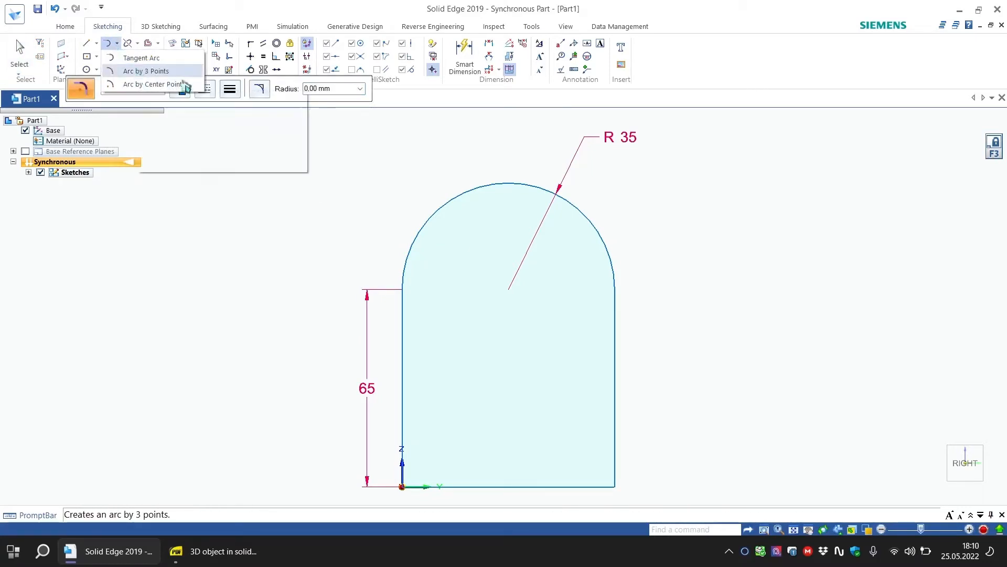
mouse_move(810, 263)
middle_down()
mouse_move(688, 294)
mouse_move(805, 263)
middle_up()
click(952, 455)
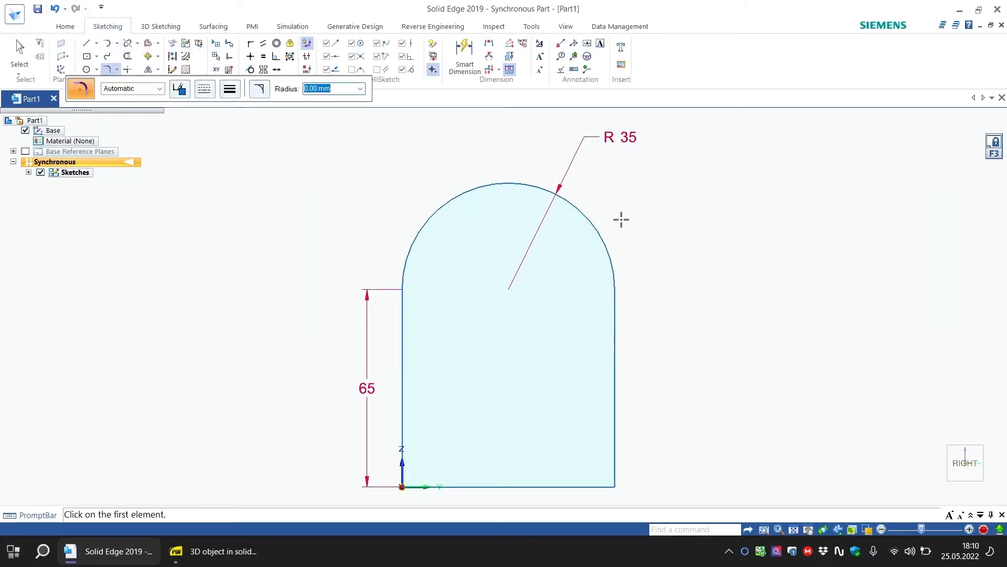
key(Escape)
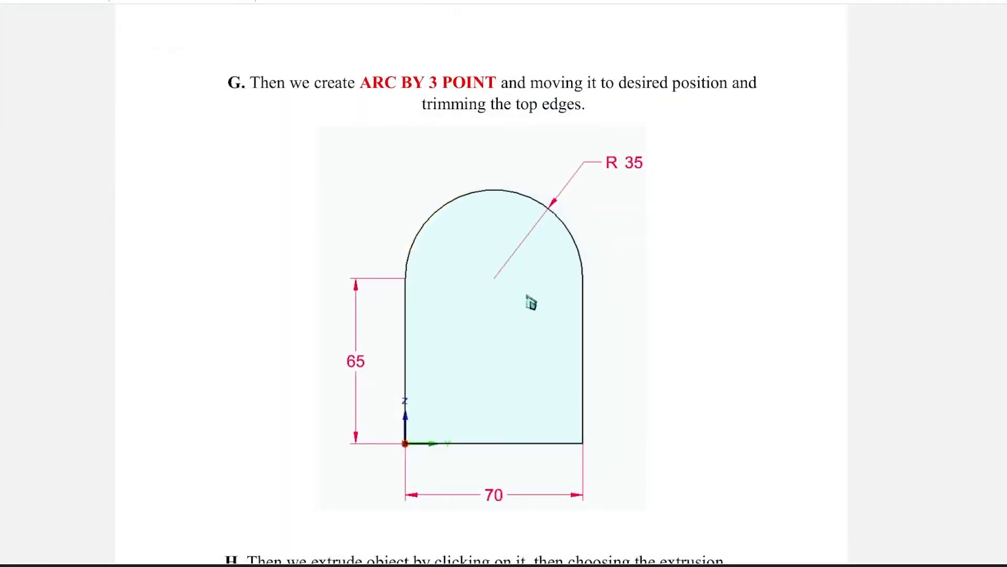
Examine the exercise instructions for the finished rounded profile and for its extrusion.
scroll(531, 302, down, 6)
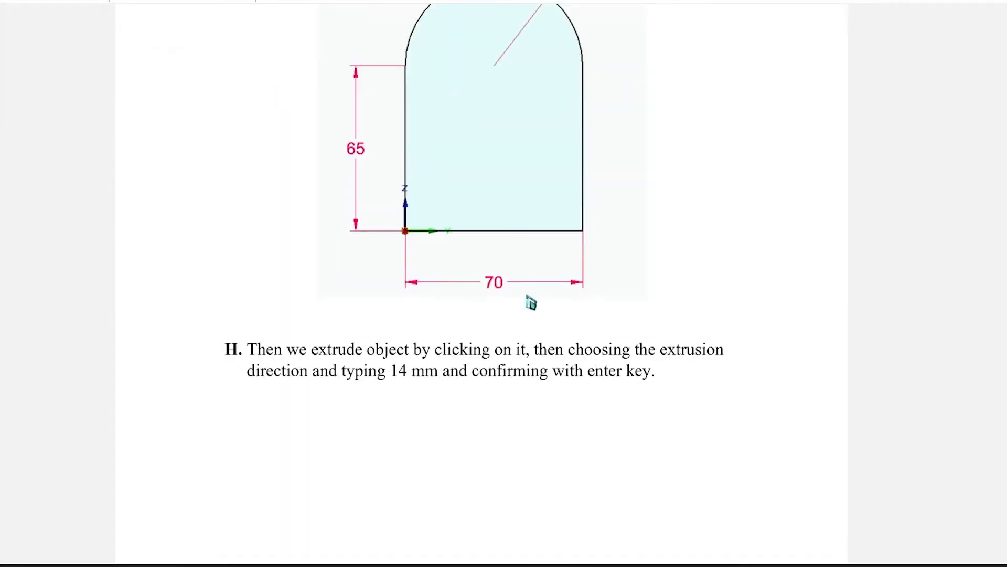
scroll(531, 337, up, 3)
scroll(527, 327, down, 3)
scroll(527, 327, up, 2)
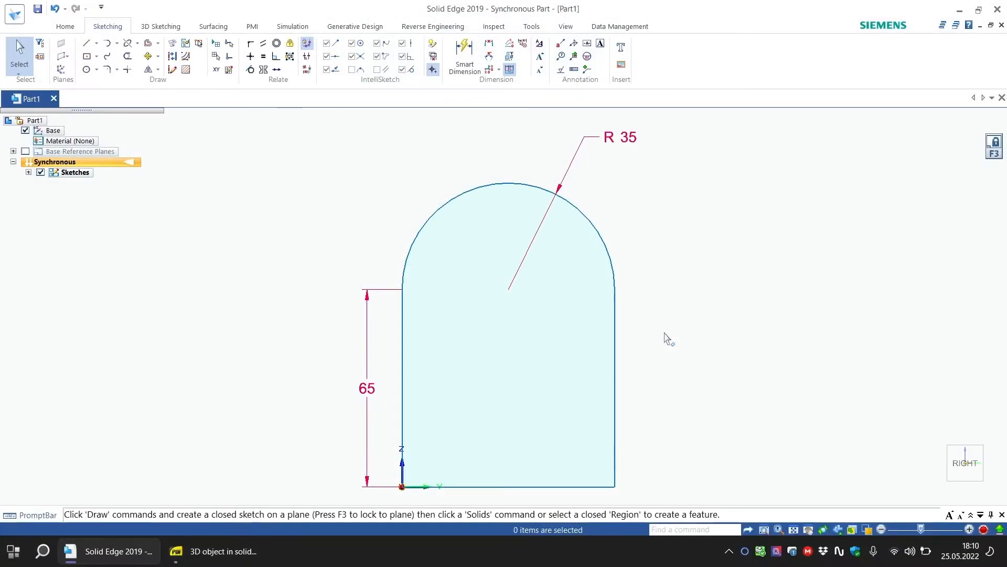
mouse_move(663, 338)
middle_down()
mouse_move(514, 344)
mouse_move(686, 320)
mouse_move(509, 339)
mouse_move(651, 332)
middle_up()
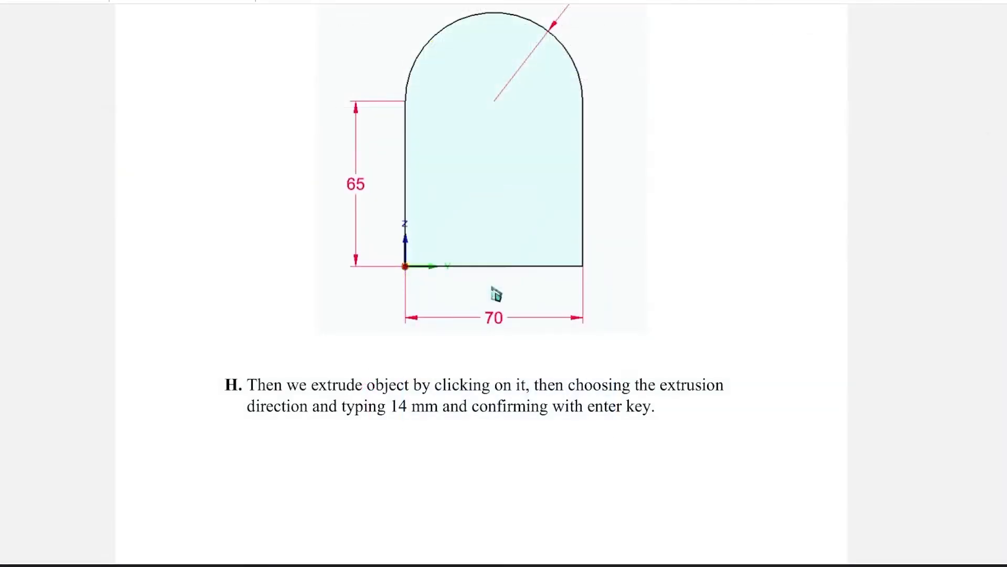
scroll(539, 291, down, 2)
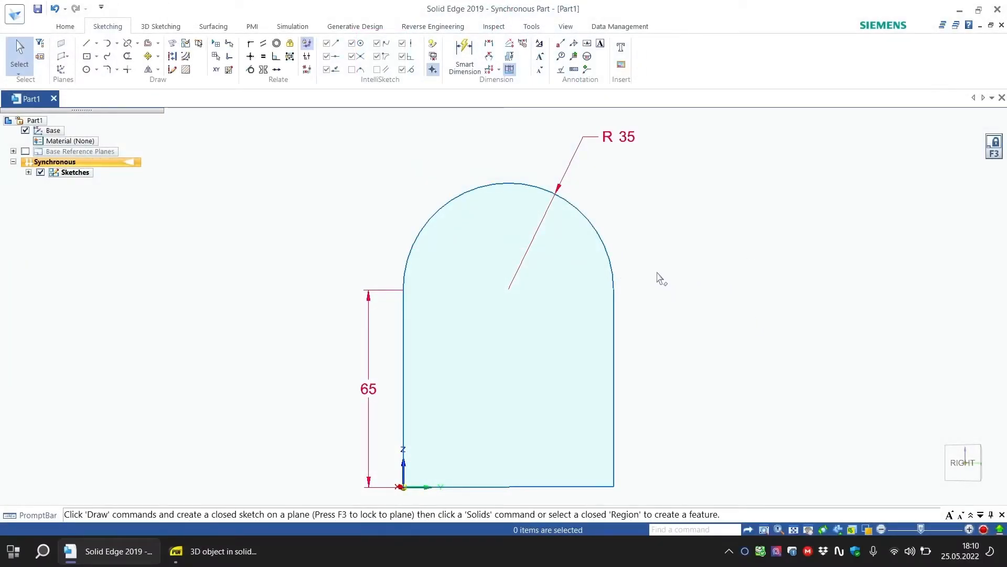
Extrude the closed rounded region 14 mm along the positive X direction.
mouse_move(672, 277)
middle_down()
mouse_move(425, 292)
mouse_move(573, 278)
mouse_move(645, 209)
mouse_move(605, 321)
mouse_move(663, 314)
mouse_move(640, 326)
mouse_move(632, 362)
middle_up()
click(534, 374)
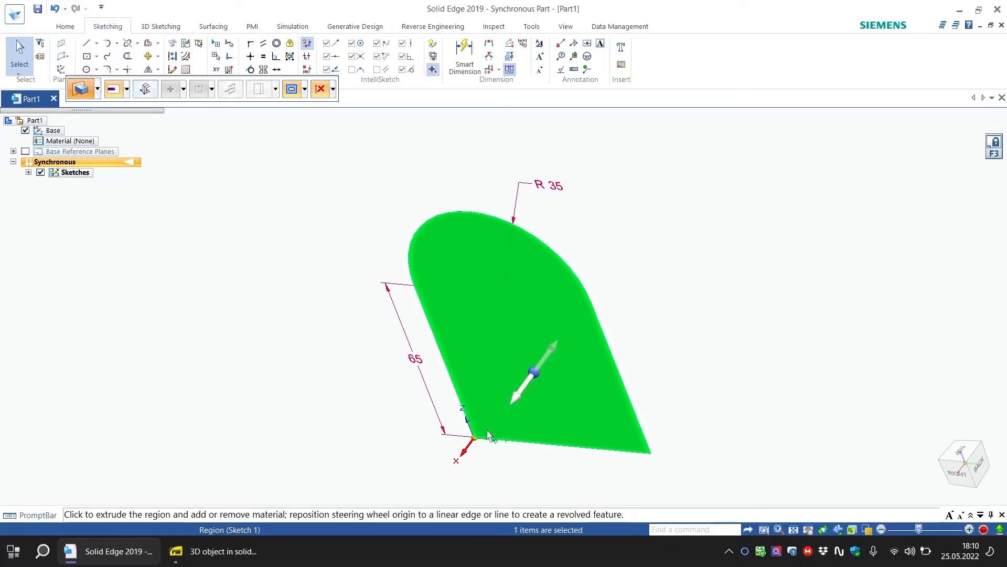
click(520, 398)
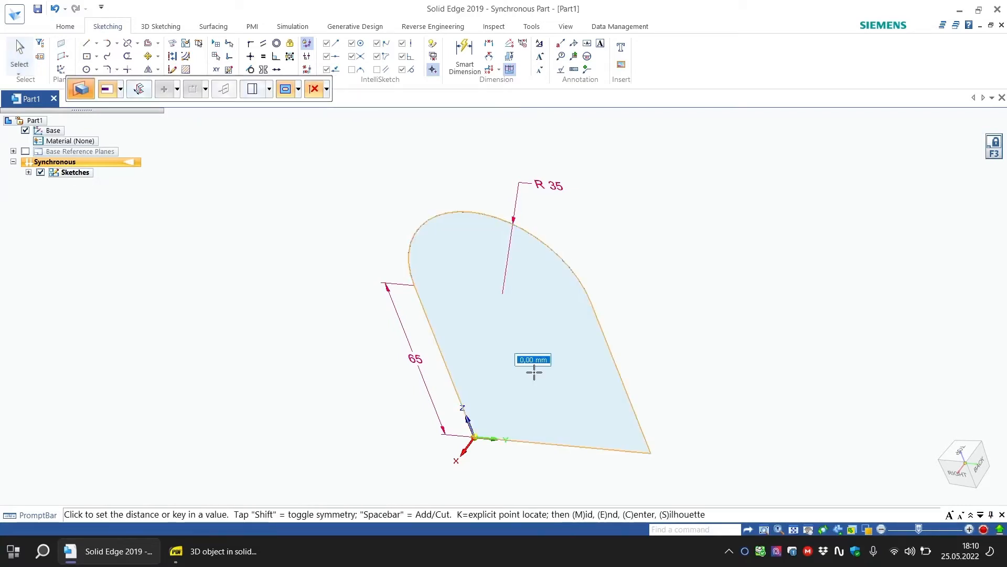
middle_drag(404, 405, 382, 315)
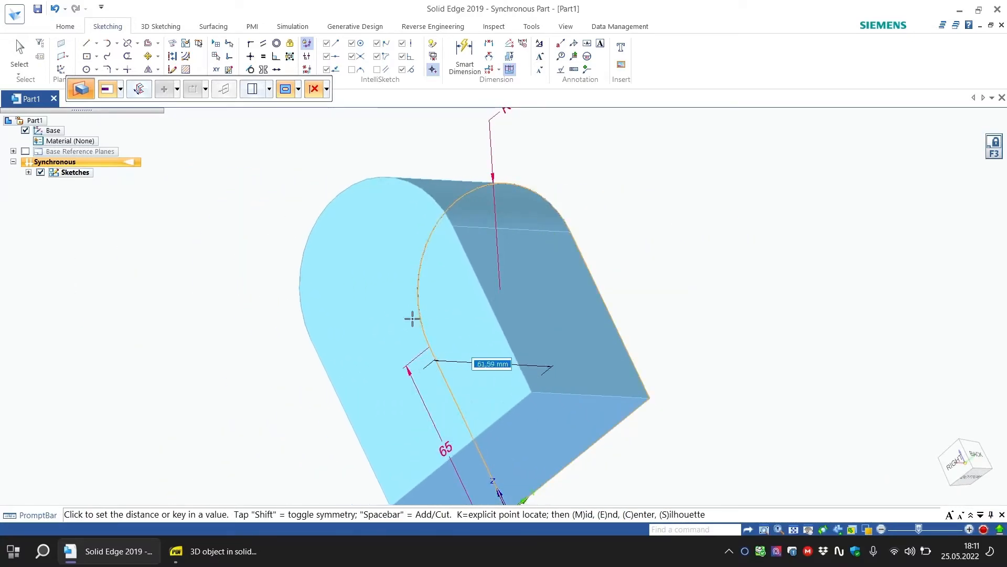
middle_drag(403, 326, 407, 362)
scroll(407, 361, down, 2)
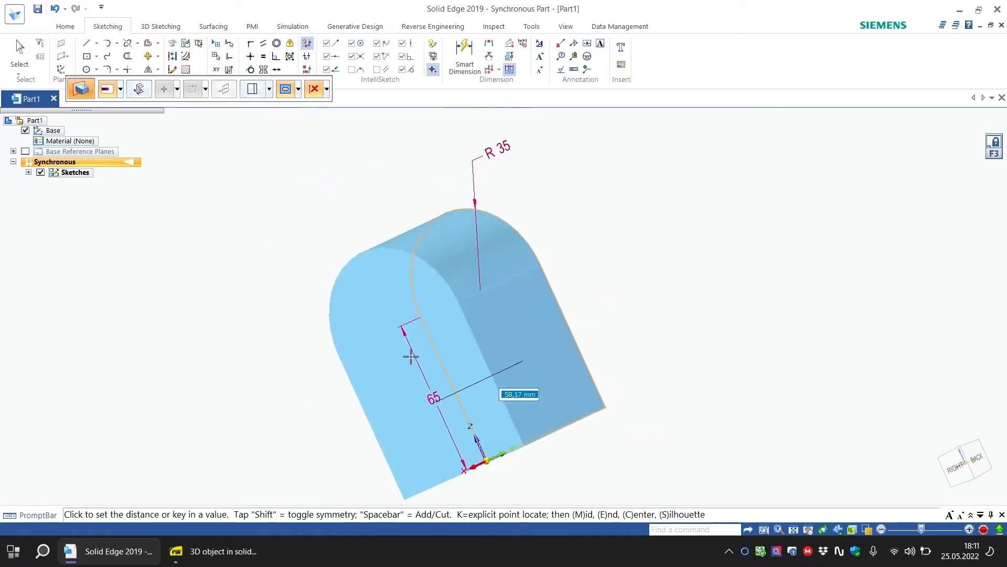
middle_drag(367, 291, 430, 241)
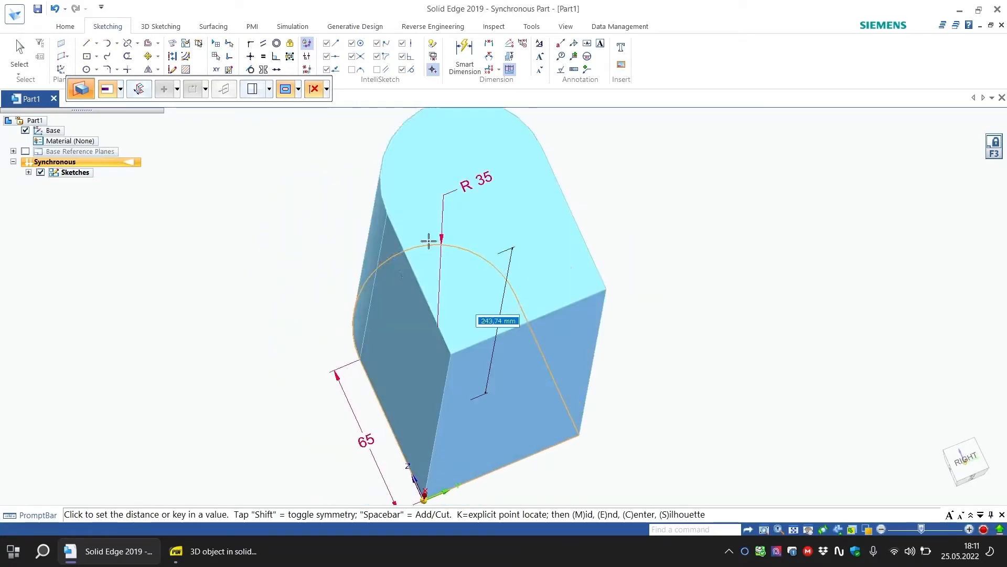
middle_drag(360, 274, 442, 364)
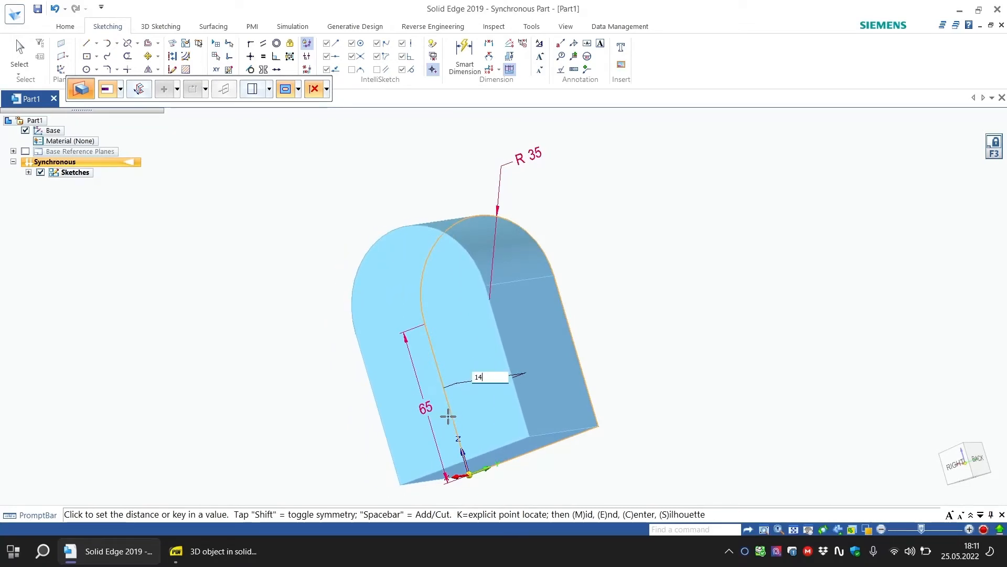
key(Return)
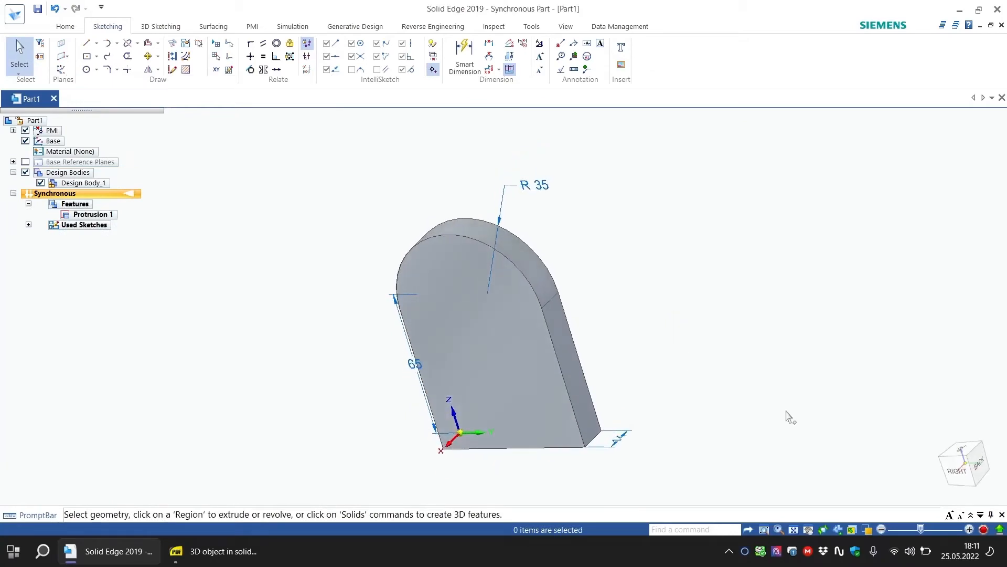
click(968, 457)
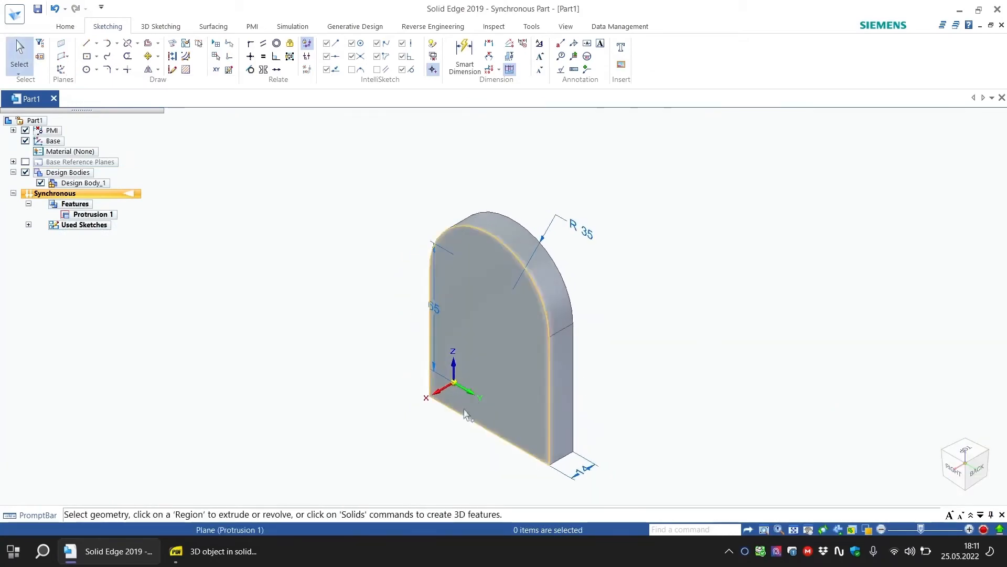
middle_drag(634, 405, 488, 456)
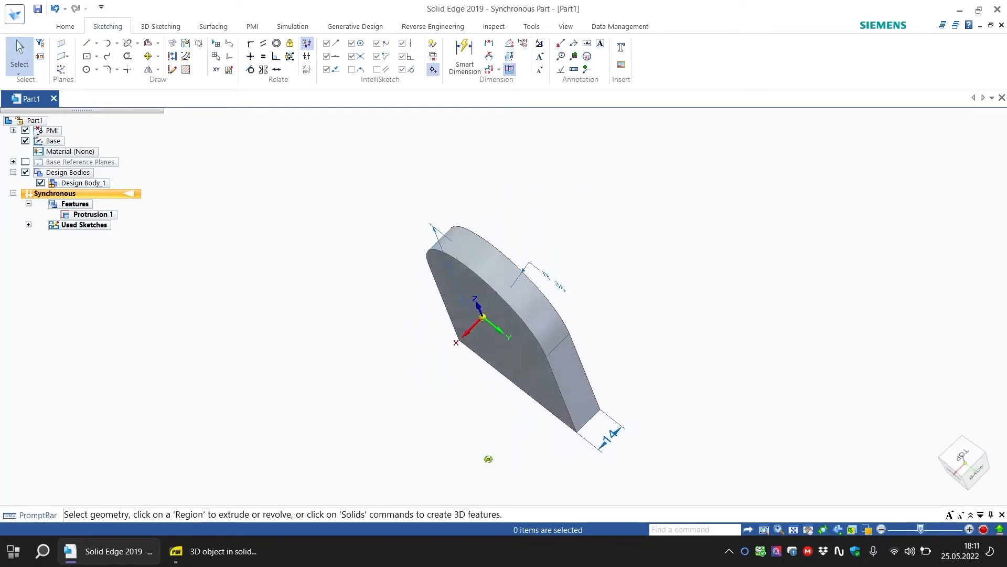
middle_drag(615, 436, 737, 245)
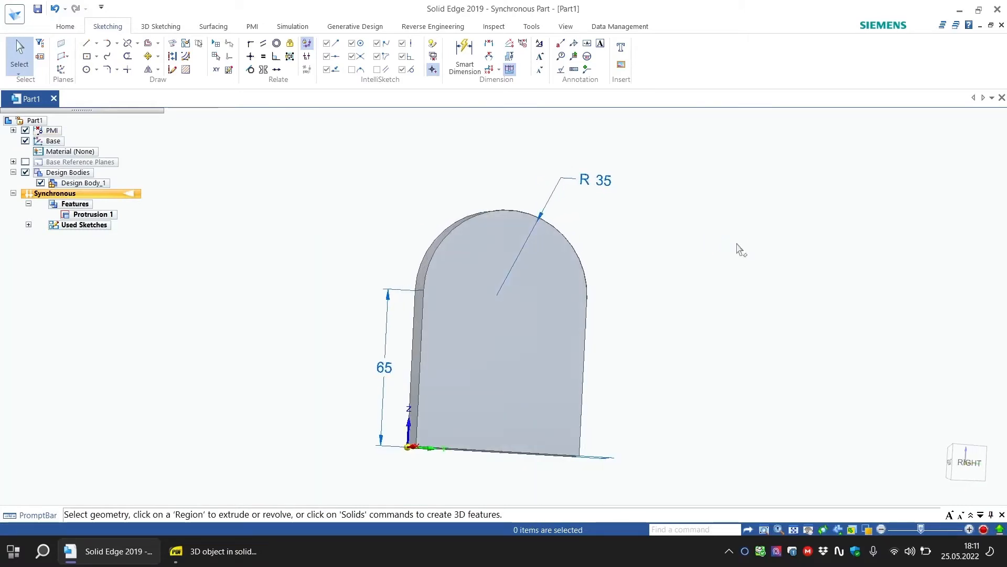
Hide the PMI dimensions and the base coordinate system, and return to the Right view.
middle_drag(697, 302, 632, 346)
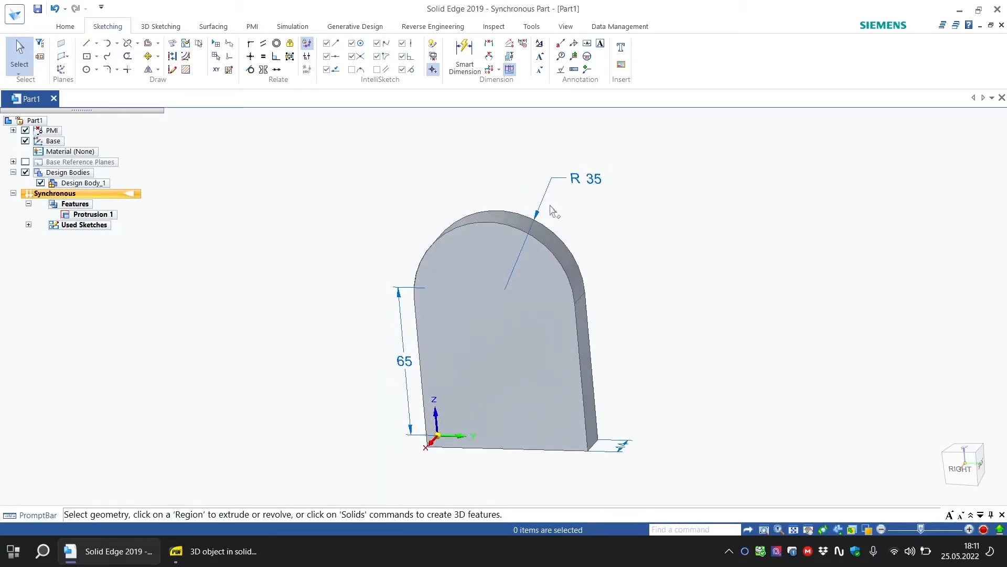
mouse_move(650, 292)
middle_down()
mouse_move(616, 300)
mouse_move(655, 285)
mouse_move(644, 299)
middle_up()
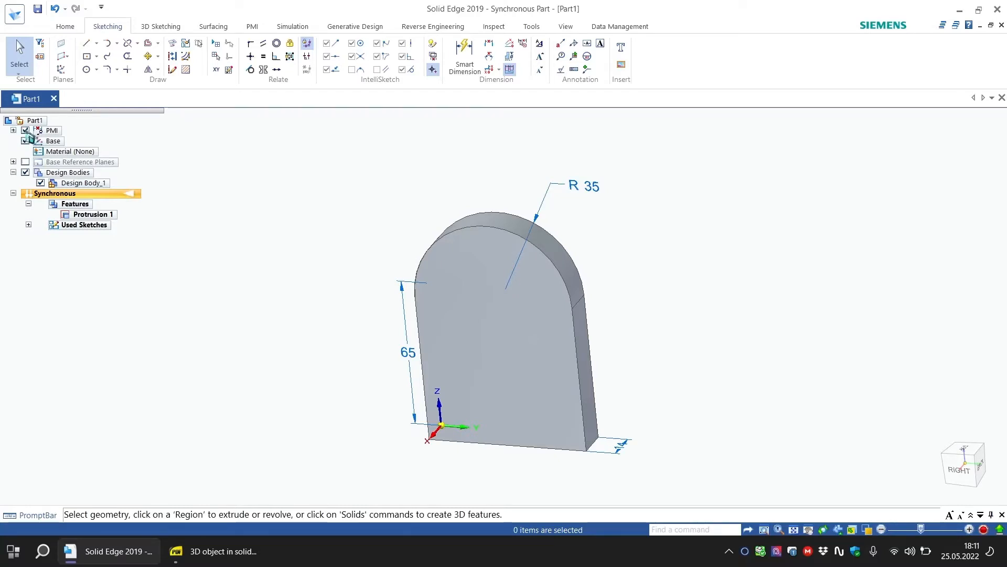
click(26, 130)
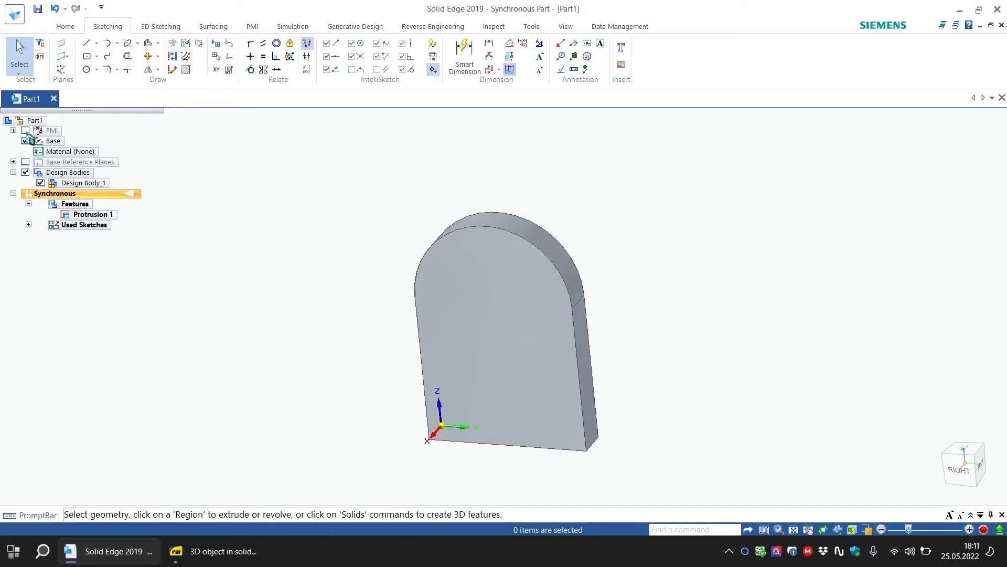
click(25, 131)
click(25, 131)
click(25, 131)
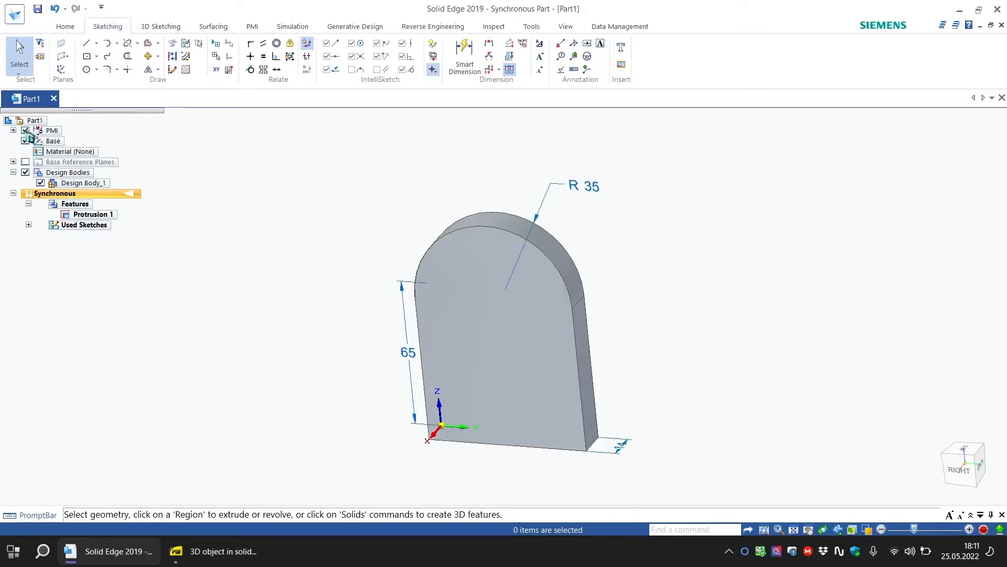
click(25, 130)
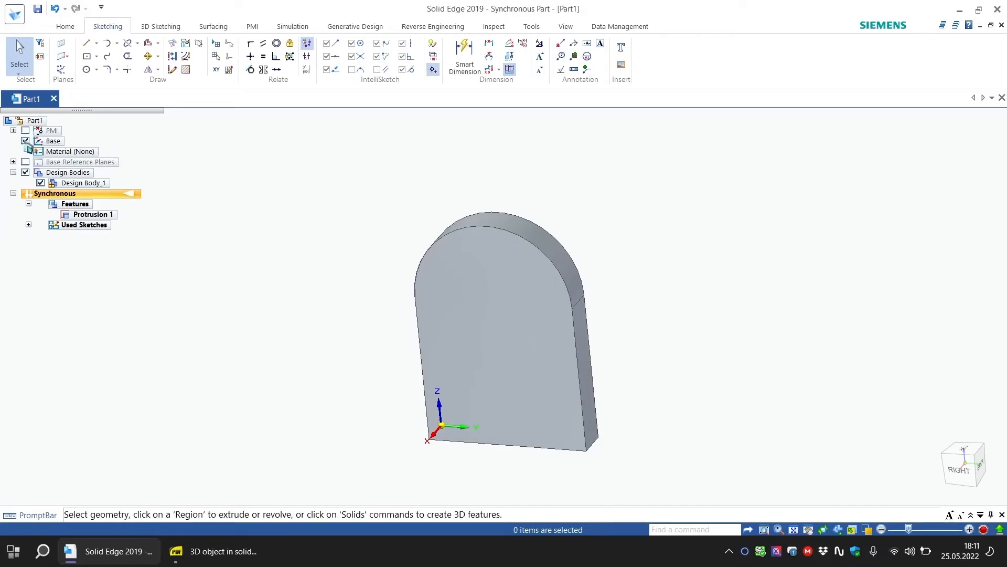
click(25, 141)
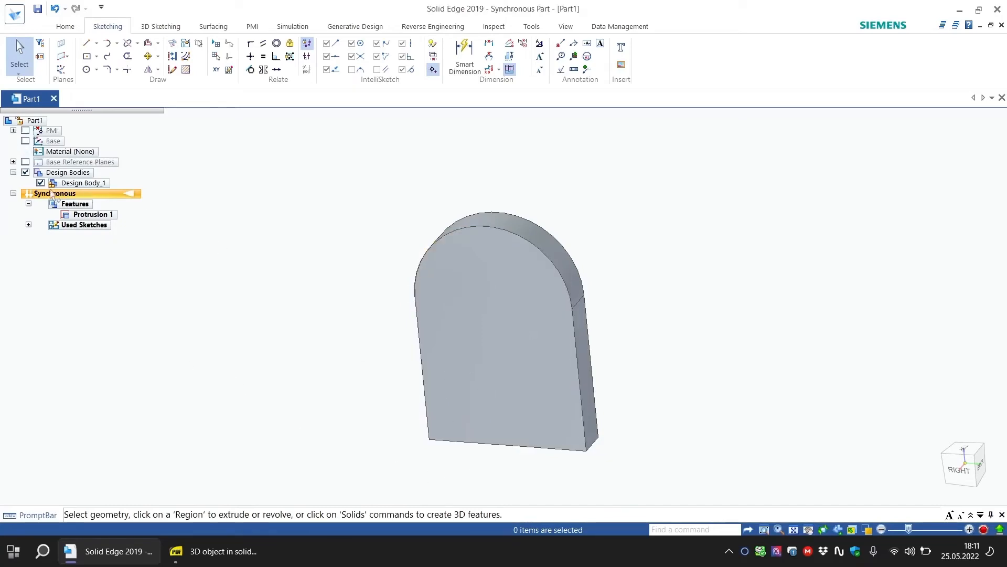
click(25, 140)
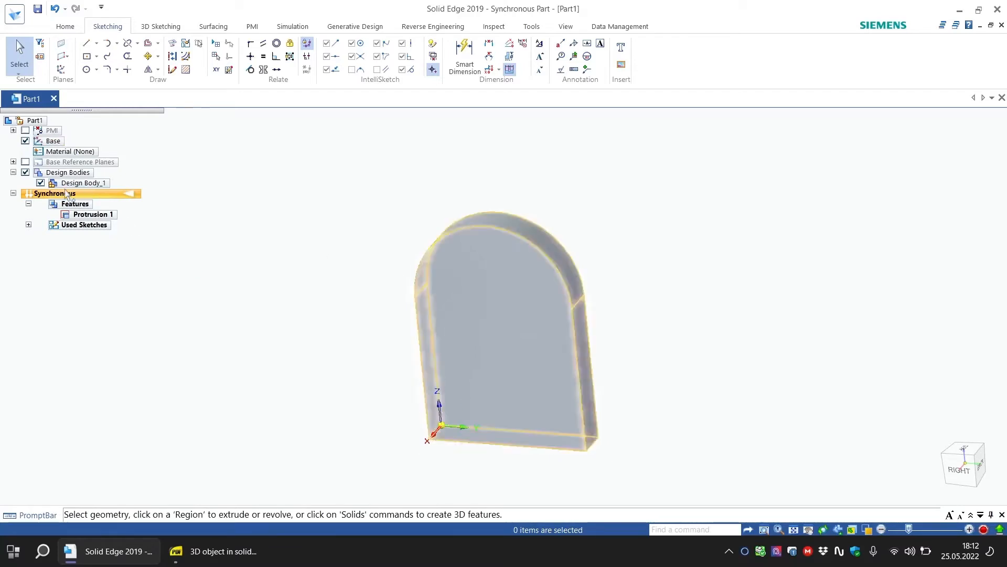
click(25, 141)
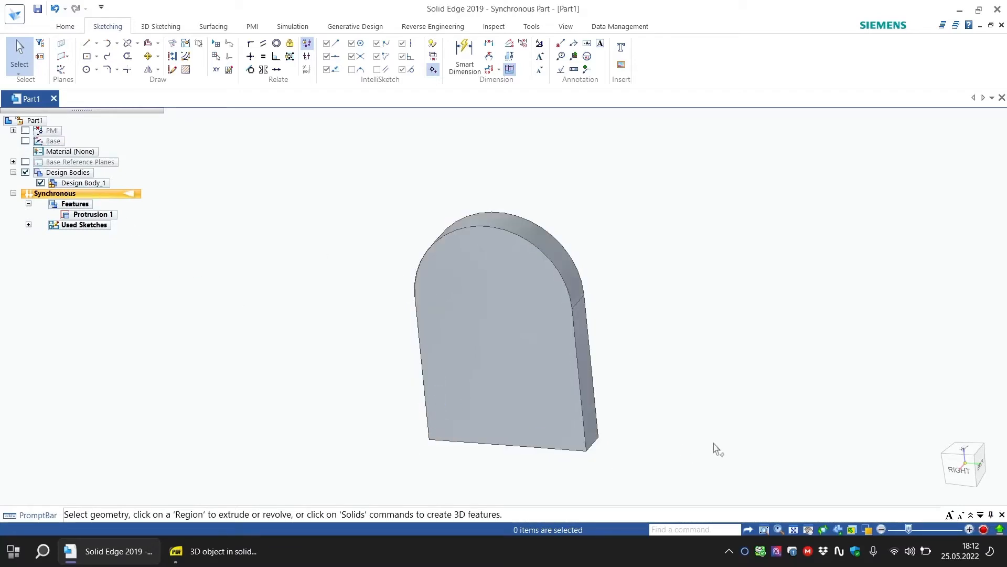
click(959, 471)
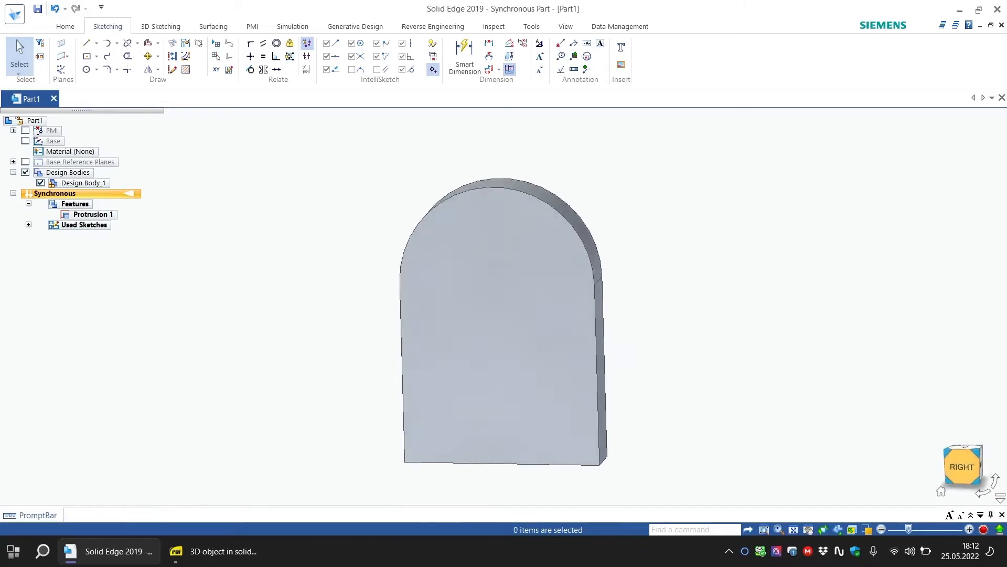
mouse_move(717, 289)
middle_down()
mouse_move(559, 290)
mouse_move(708, 287)
middle_up()
click(961, 467)
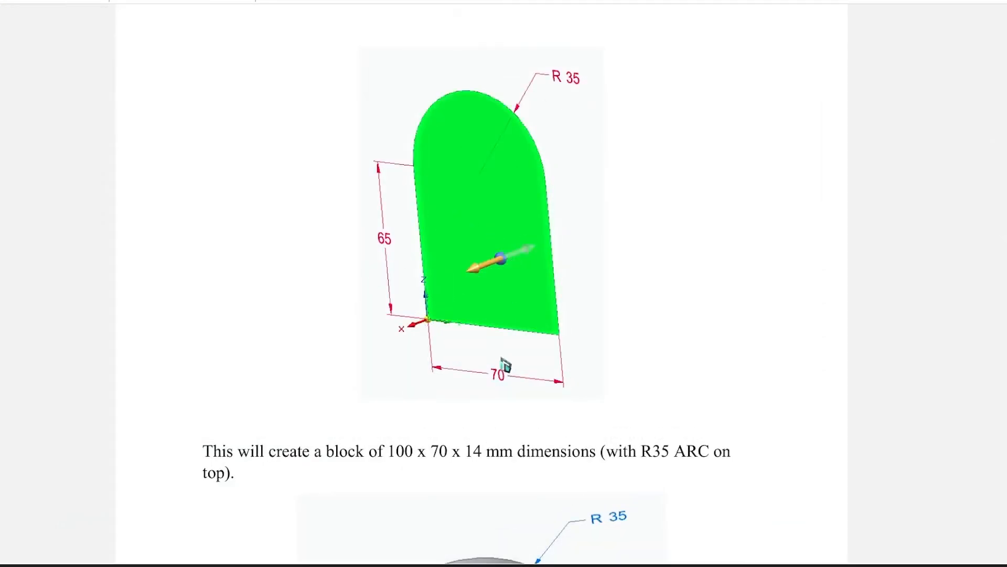
Examine the exercise instructions for the dimensions of the finished rounded block.
scroll(505, 367, down, 6)
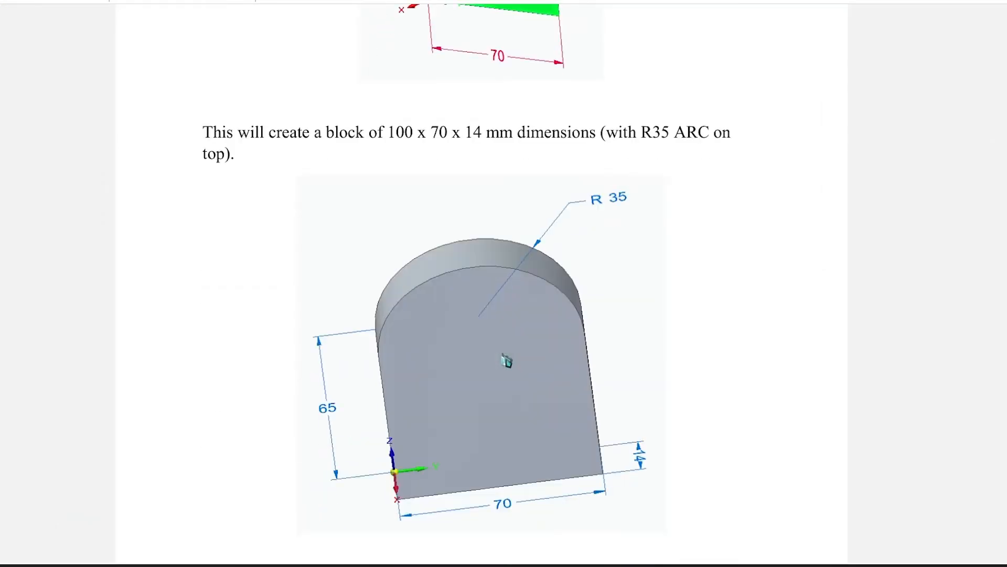
scroll(505, 359, down, 3)
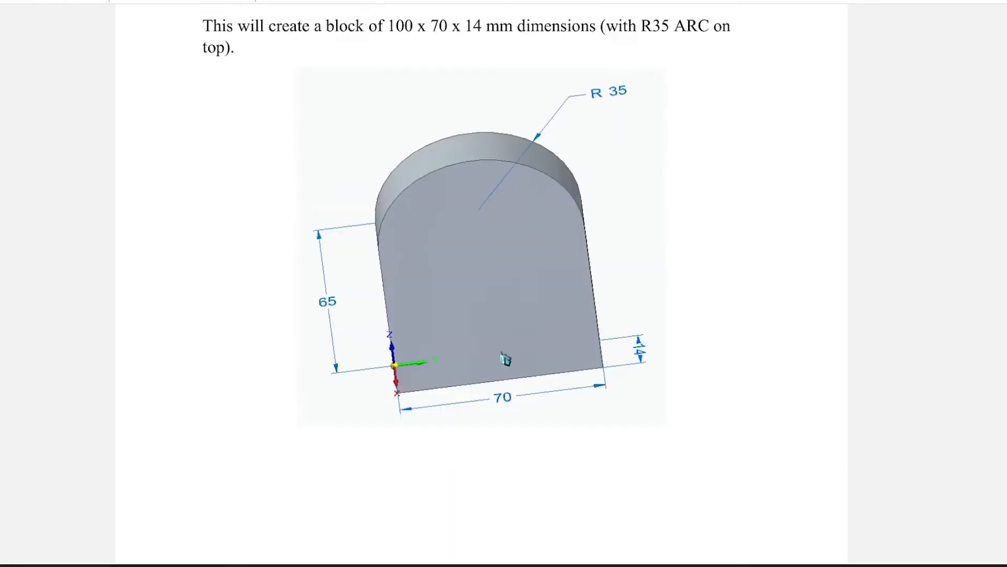
scroll(566, 358, up, 2)
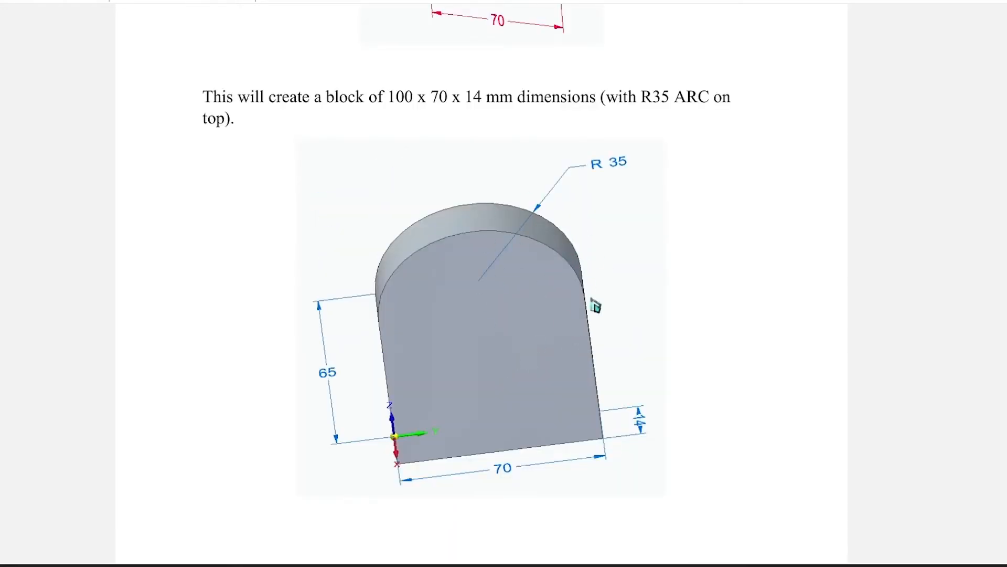
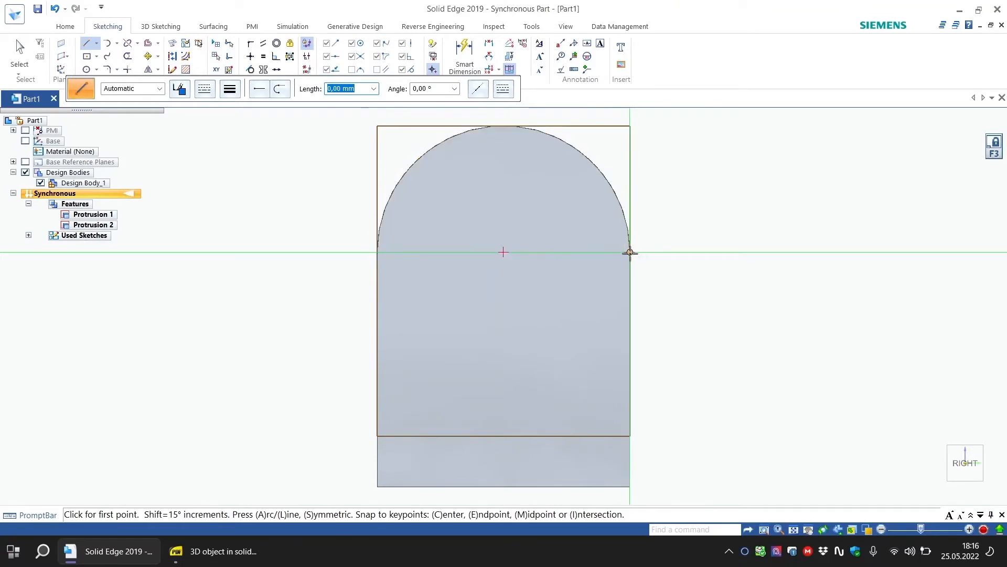
Enable another IntelliSketch snap option and draw a 36 mm diameter circle centred on the upright's rounded upper arc.
mouse_move(350, 81)
mouse_down()
mouse_move(356, 102)
mouse_move(369, 87)
mouse_move(370, 99)
mouse_up()
click(351, 70)
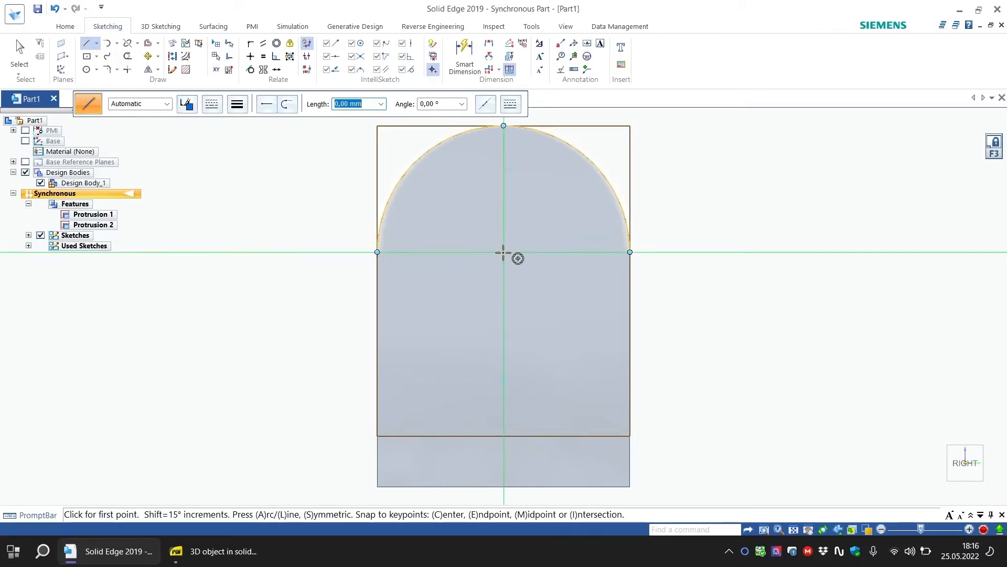
click(503, 252)
right_click(465, 194)
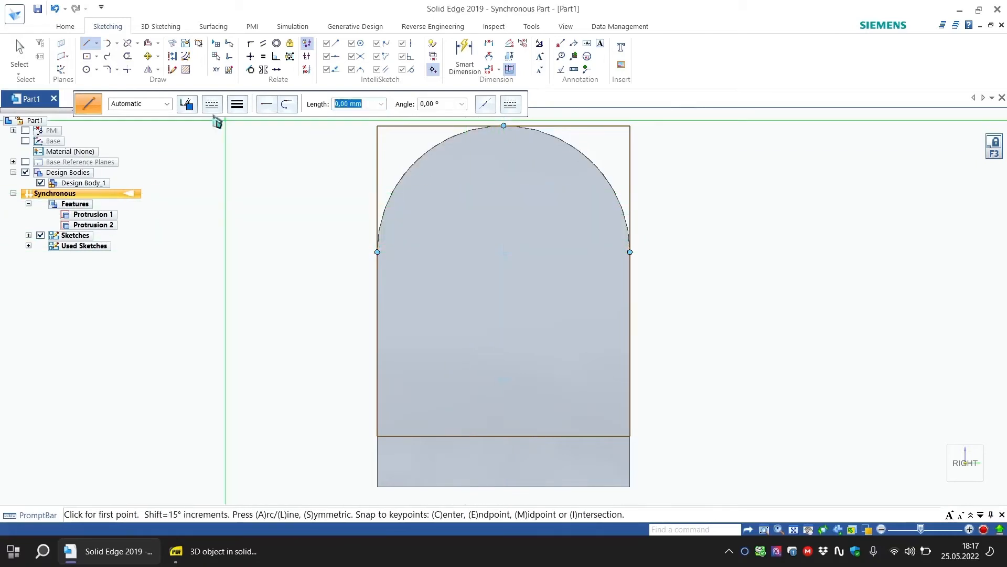
click(87, 70)
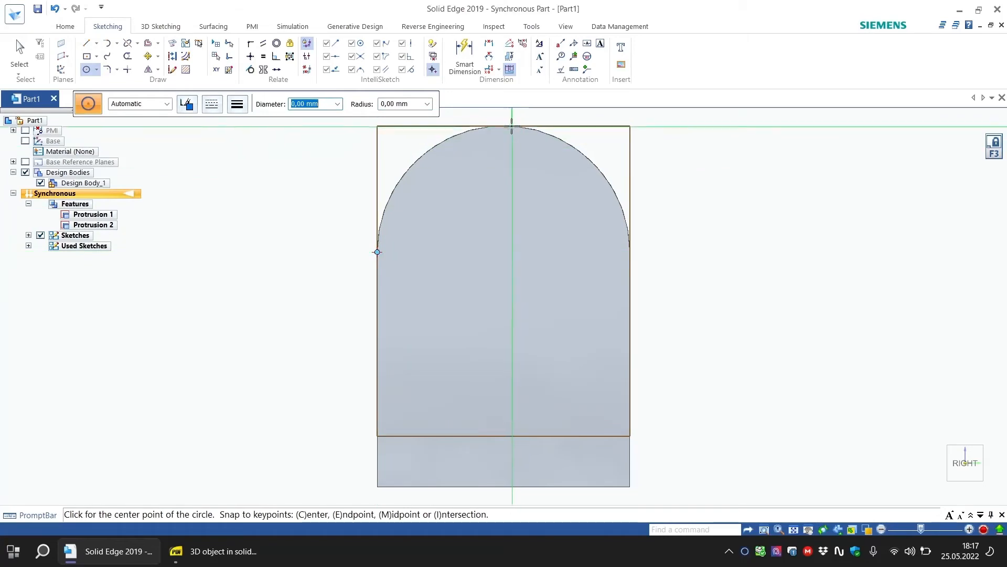
click(504, 252)
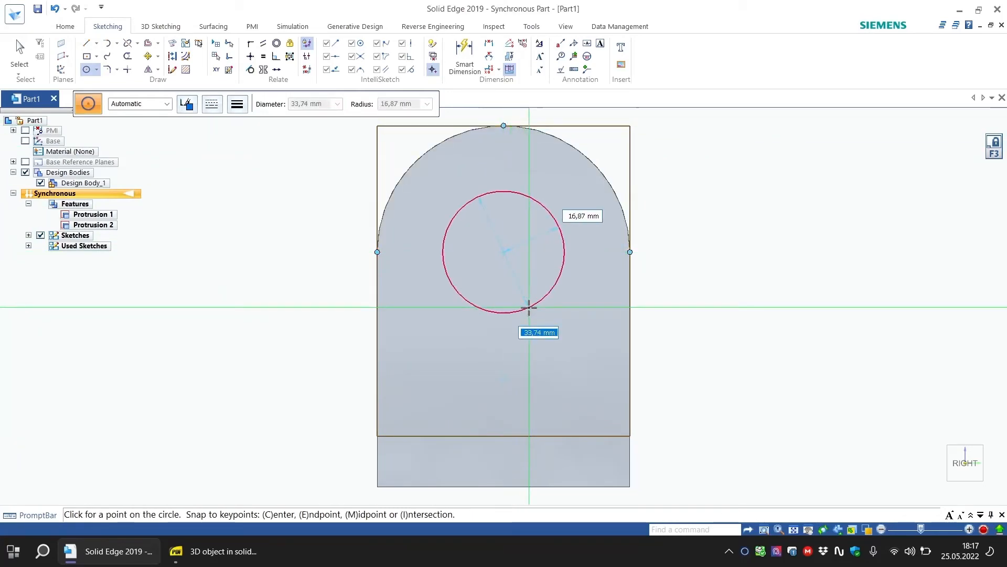
text(36)
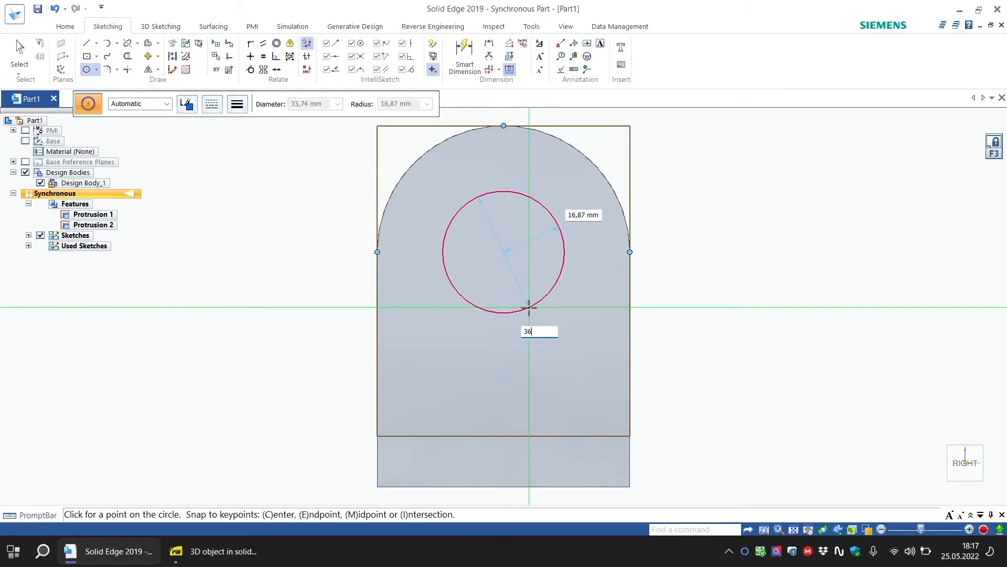
key(Return)
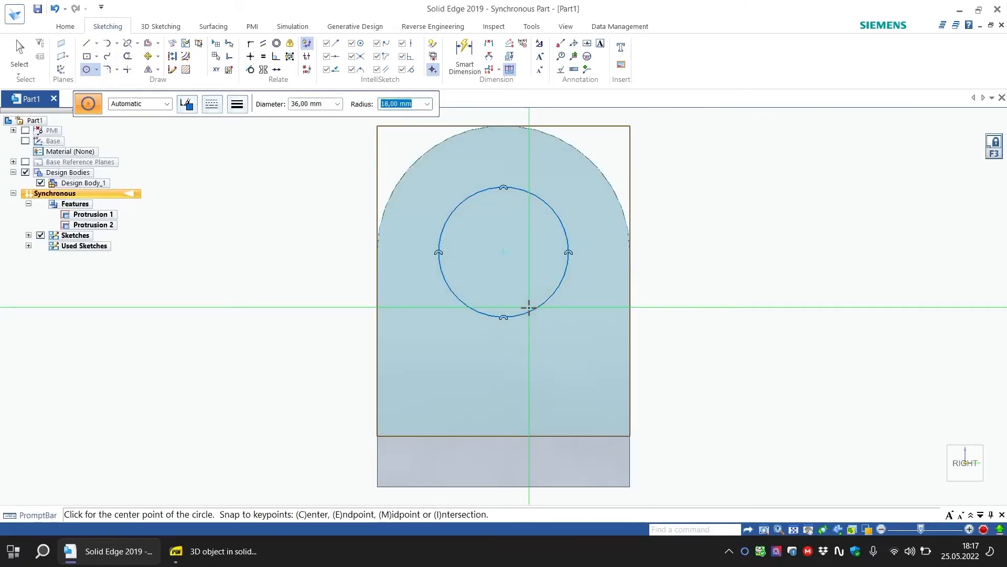
key(Escape)
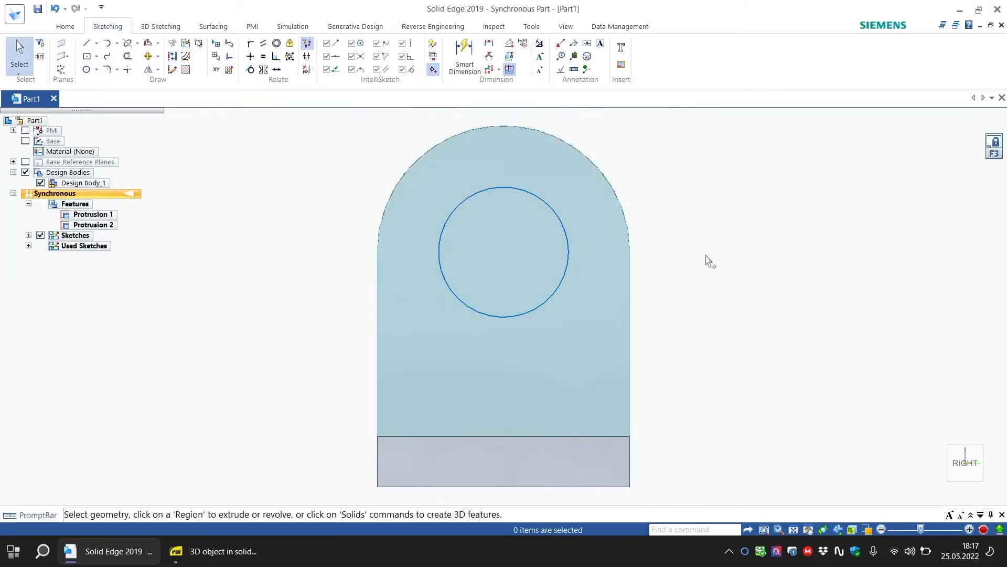
Inspect the circle on the upright and examine the exercise instructions for the circle and the cylinder extrusion.
middle_drag(704, 265, 614, 278)
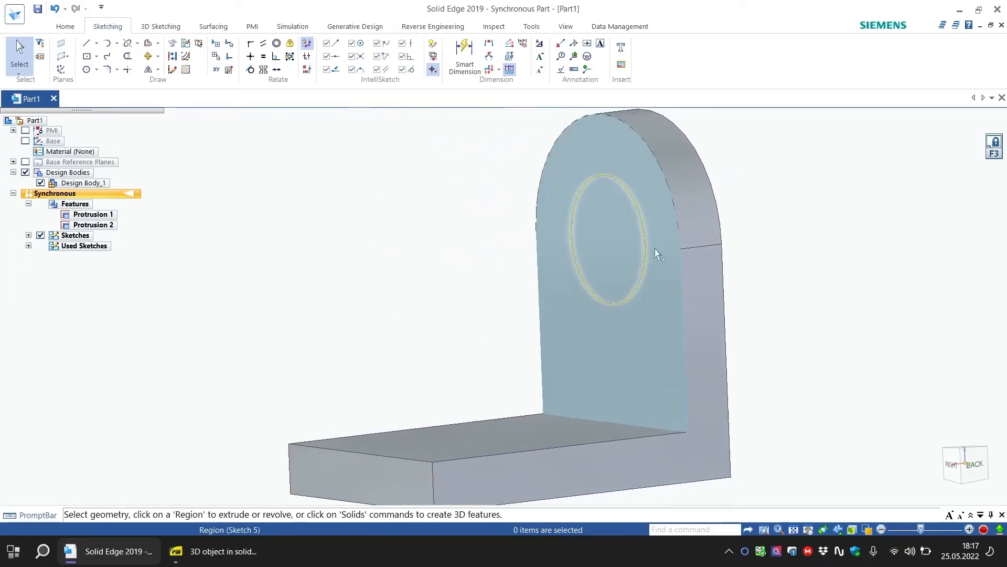
middle_drag(741, 319, 790, 297)
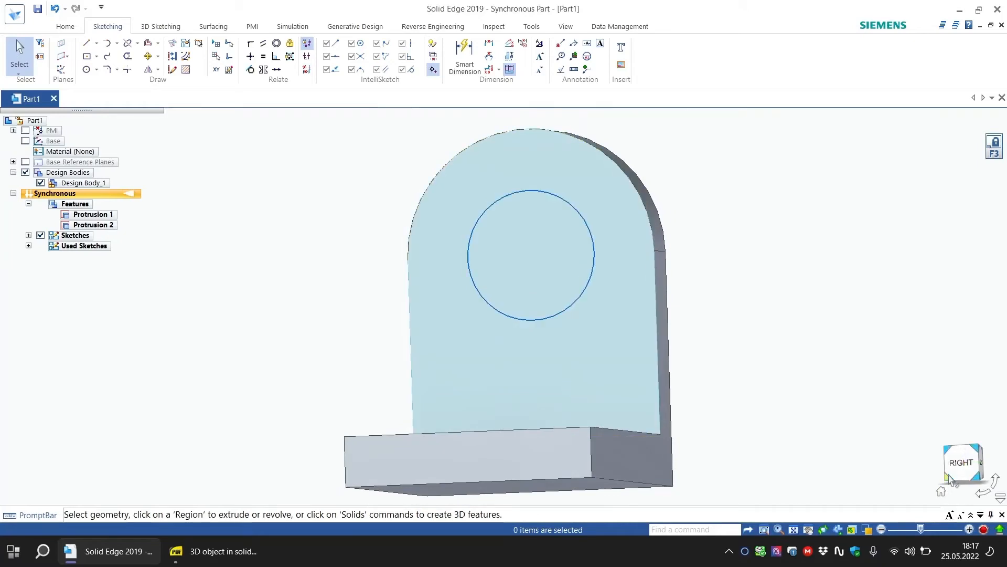
click(958, 461)
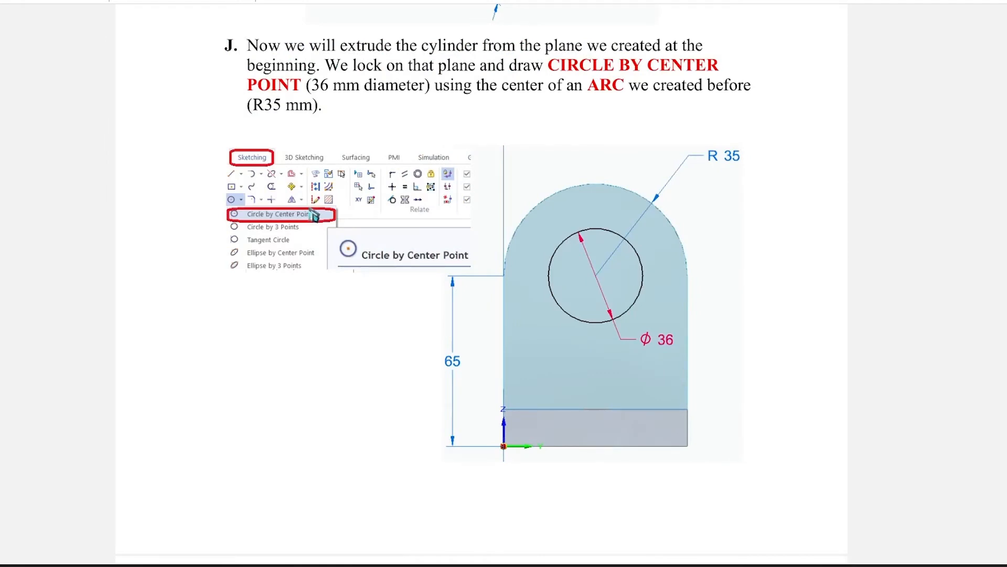
scroll(383, 291, down, 8)
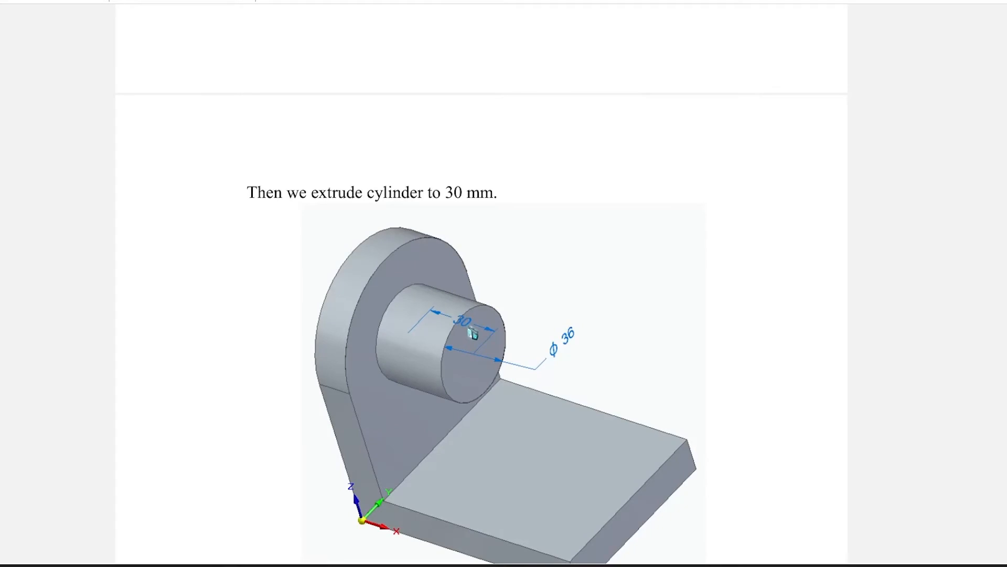
scroll(482, 283, up, 8)
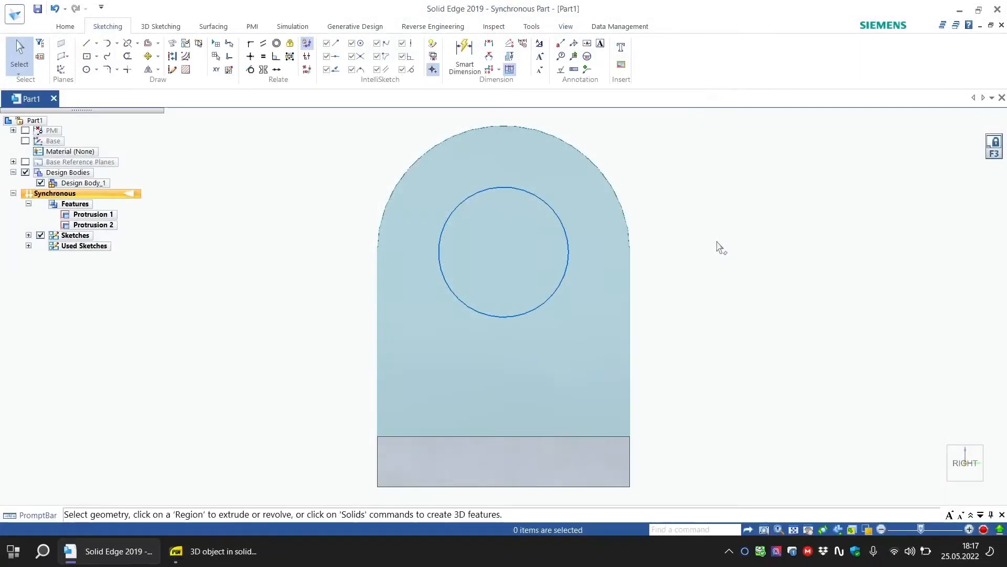
Extrude the circular region on the upright 30 mm outward over the base plate as a cylinder.
middle_drag(717, 247, 621, 260)
click(612, 242)
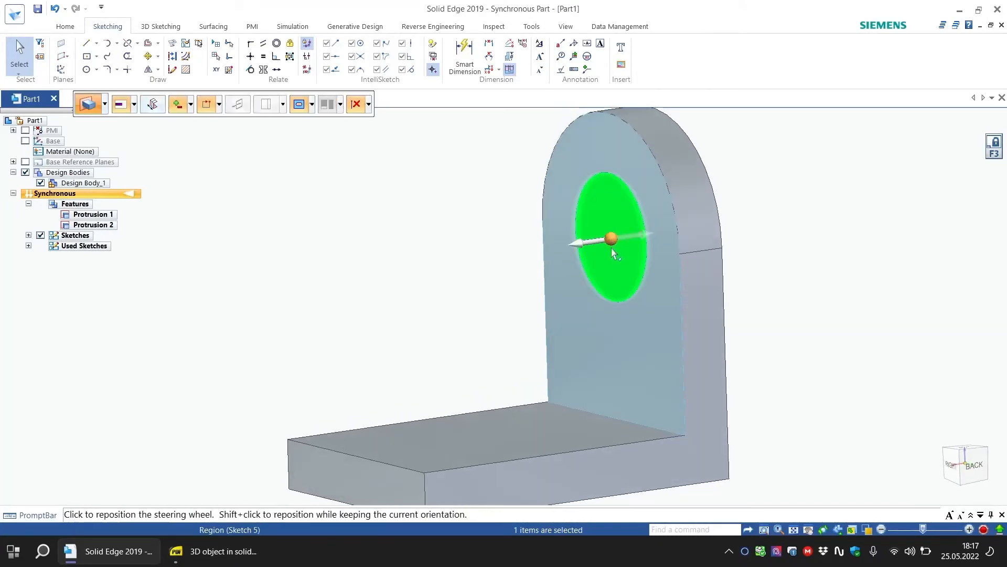
click(587, 245)
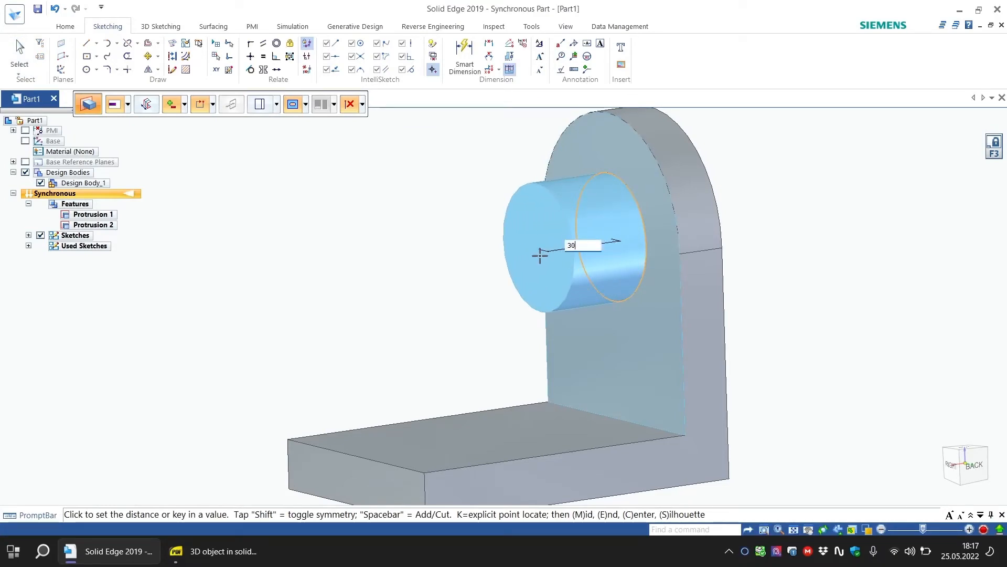
text(30)
key(Return)
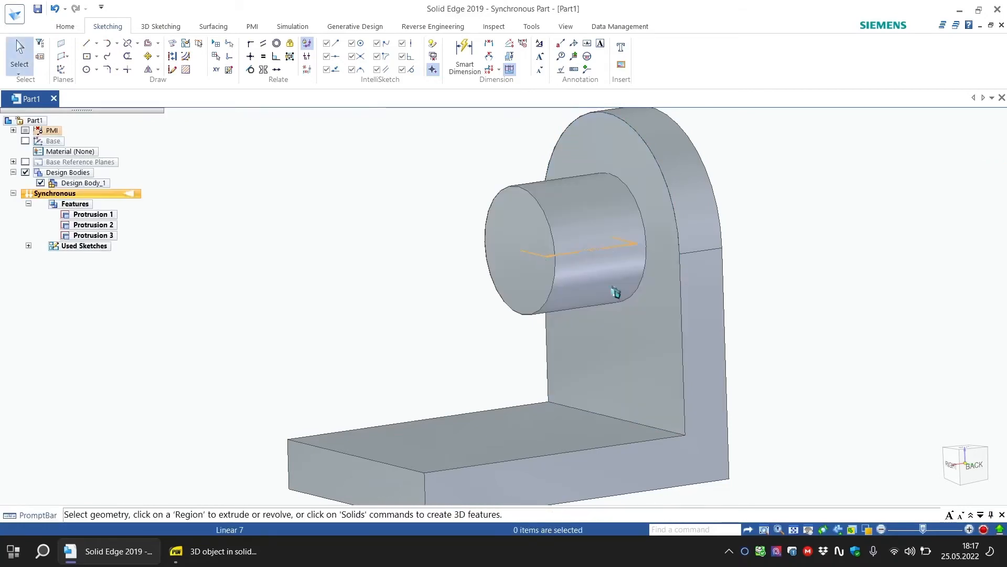
Add a diameter Smart Dimension to the cylinder's front circular edge and hide the PMI dimensions.
middle_drag(808, 333, 780, 346)
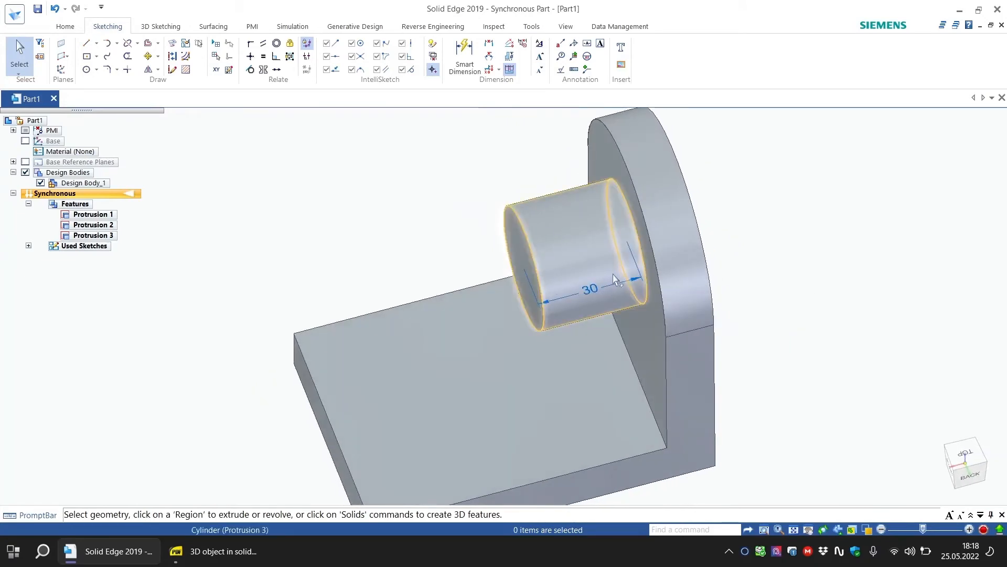
mouse_move(521, 323)
middle_down()
mouse_move(593, 274)
mouse_move(587, 266)
middle_up()
click(463, 57)
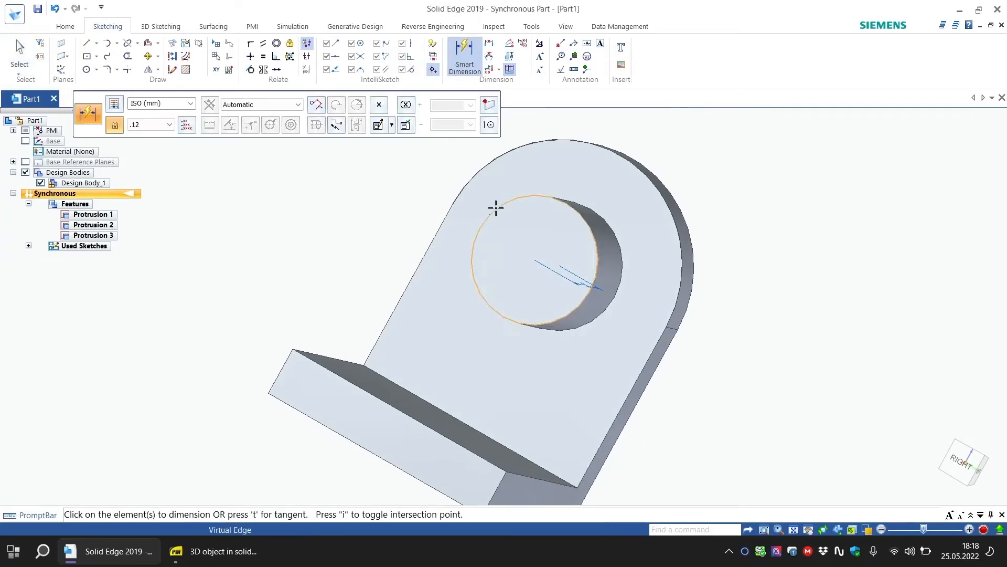
click(496, 208)
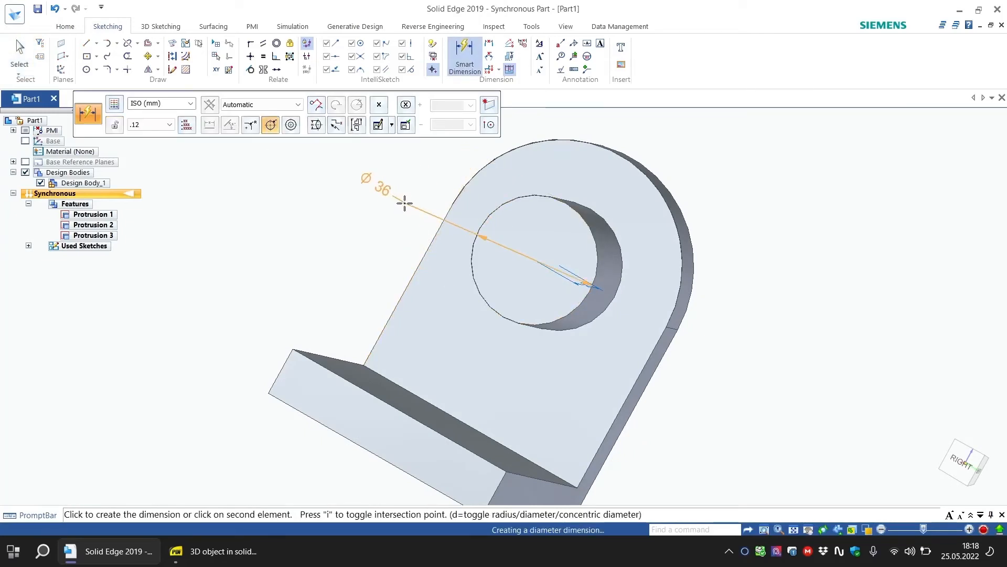
click(443, 322)
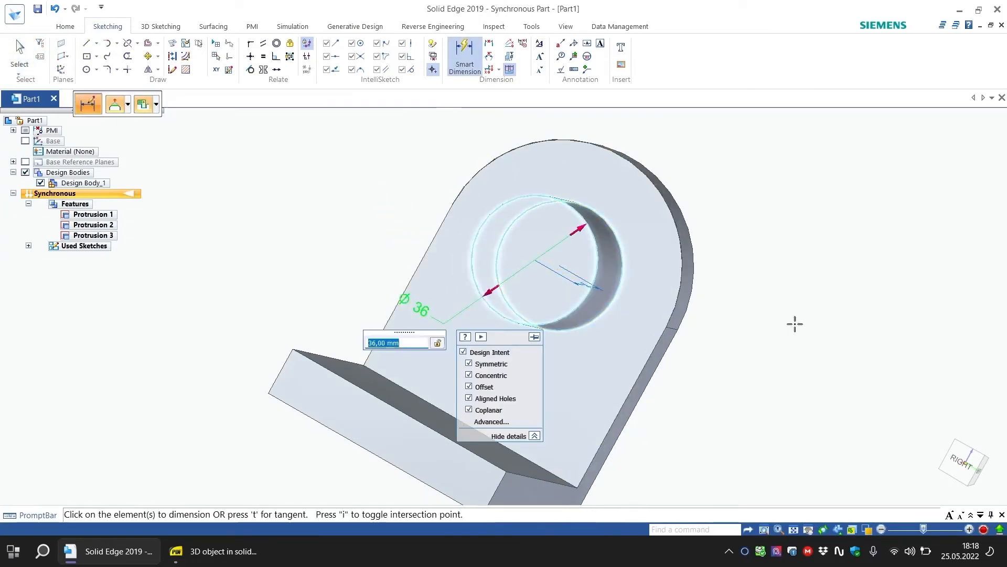
middle_drag(795, 324, 733, 340)
key(Escape)
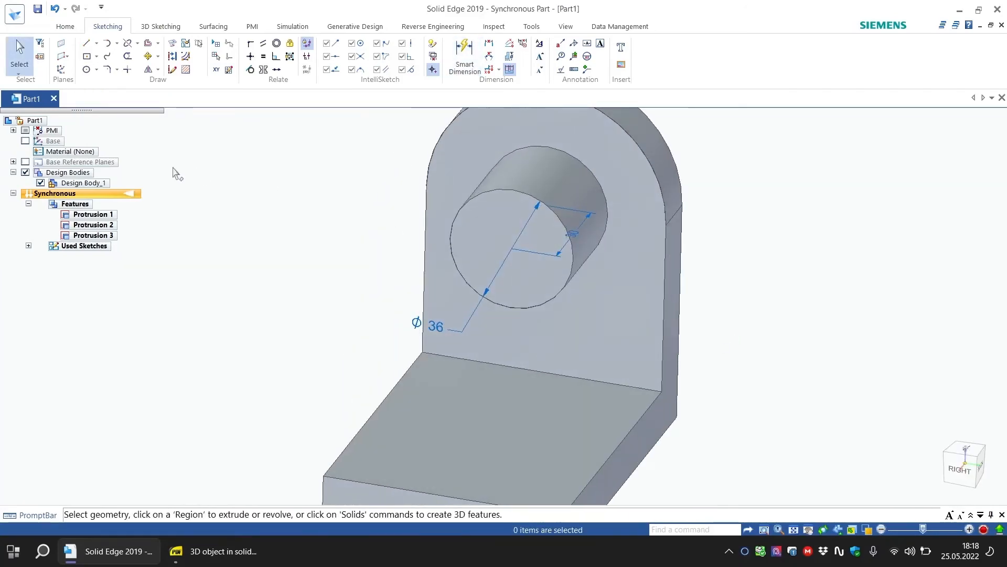
click(25, 130)
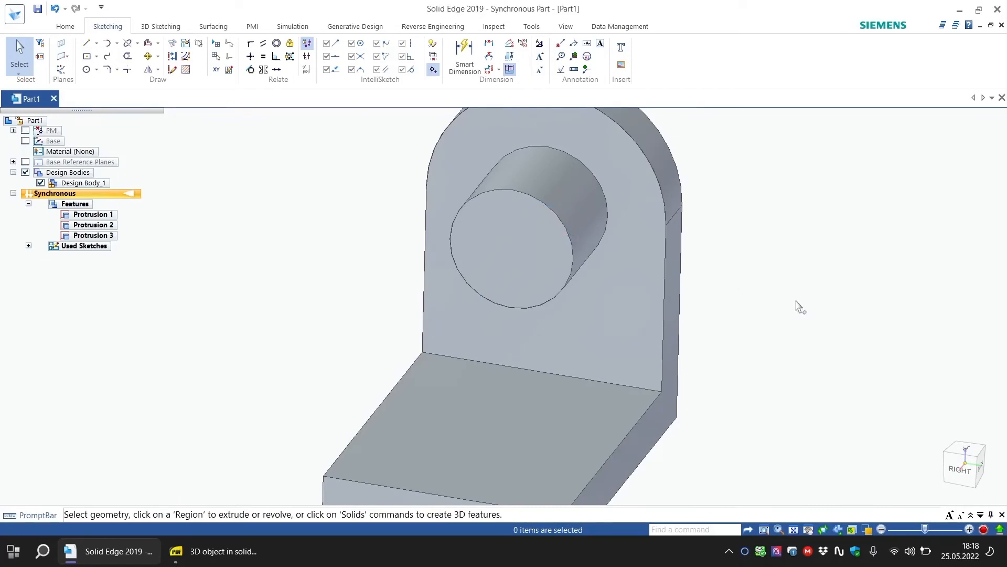
Inspect the bracket with its solid cylinder and compare it with the exercise illustration of the 30 mm cylinder extrusion.
middle_drag(797, 306, 829, 253)
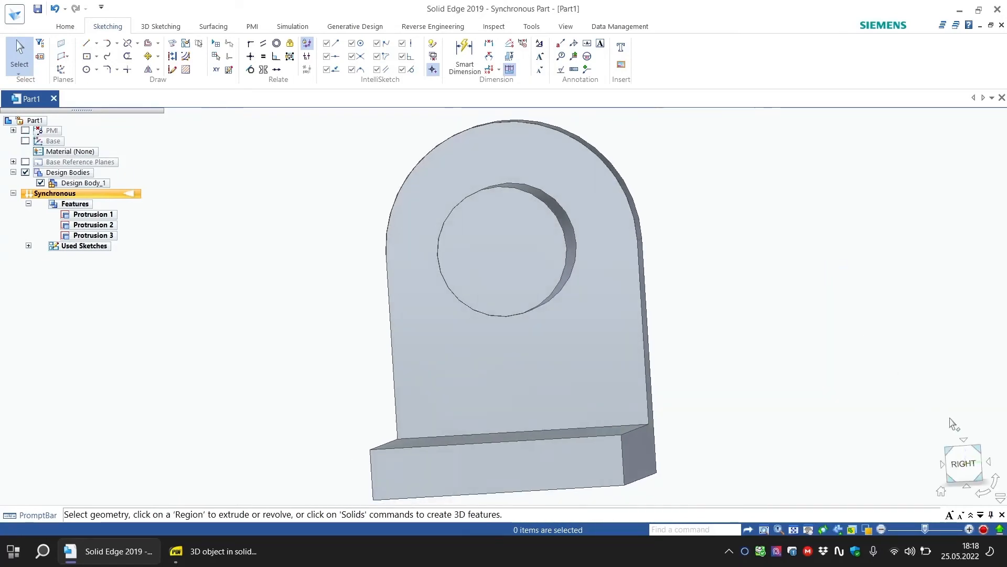
click(979, 447)
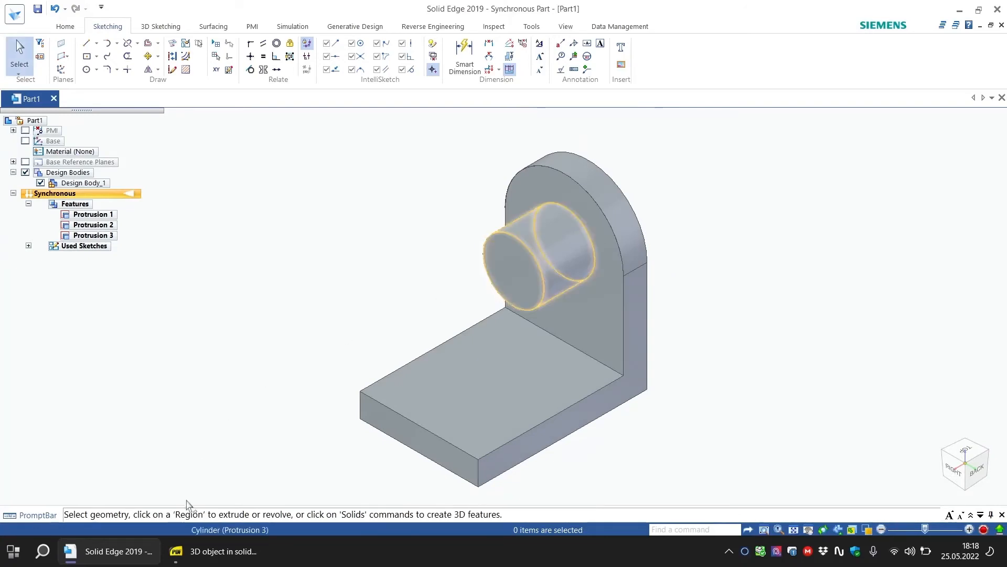
click(239, 557)
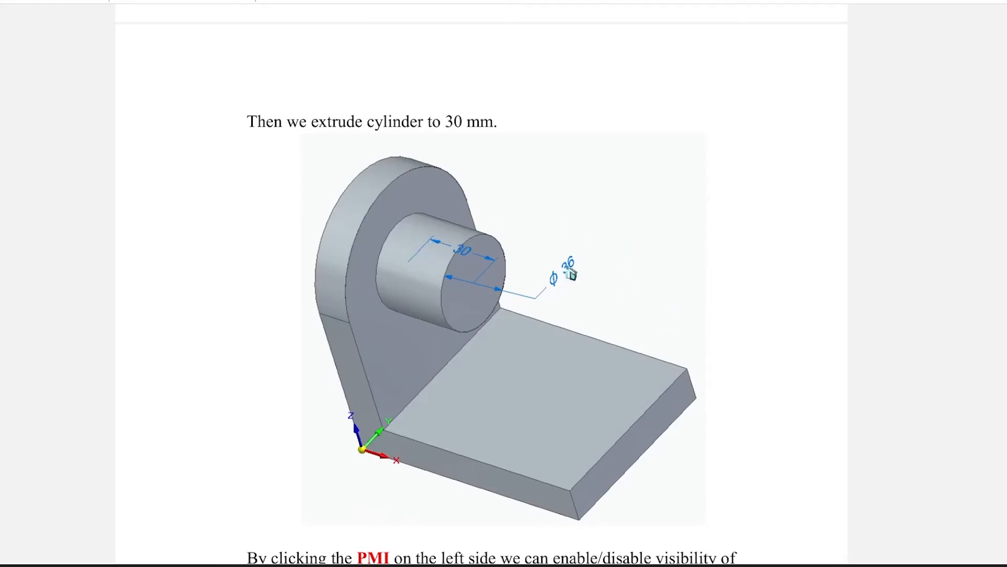
scroll(506, 245, up, 1)
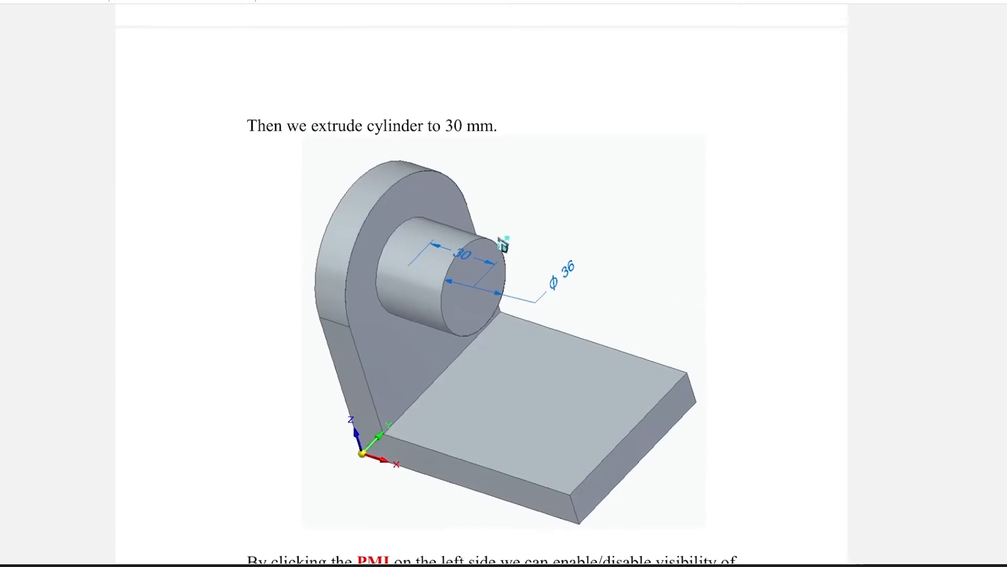
scroll(484, 310, down, 1)
scroll(597, 264, up, 1)
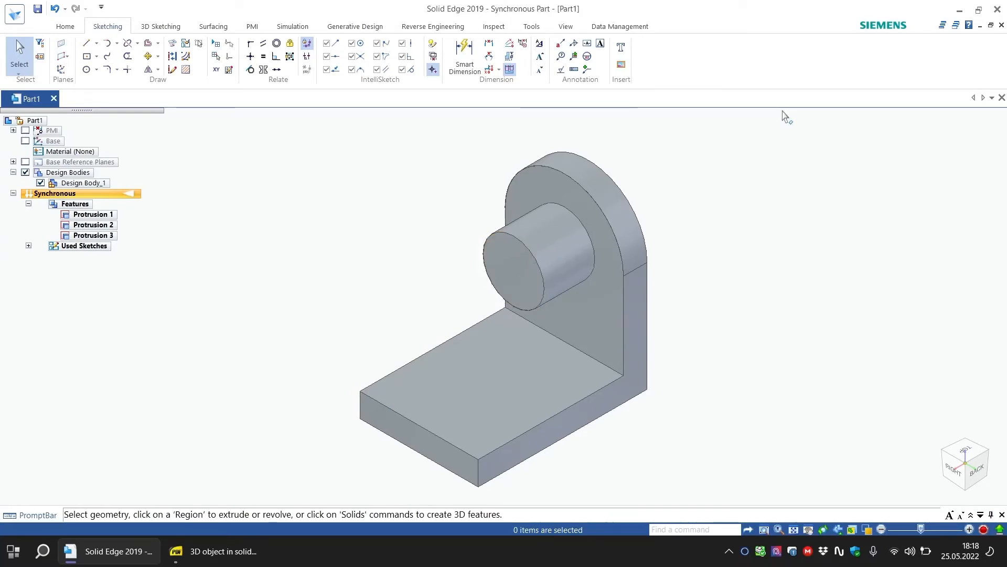
Draw a 20 mm diameter circle on the cylinder's front face, concentric with its outer edge.
click(961, 464)
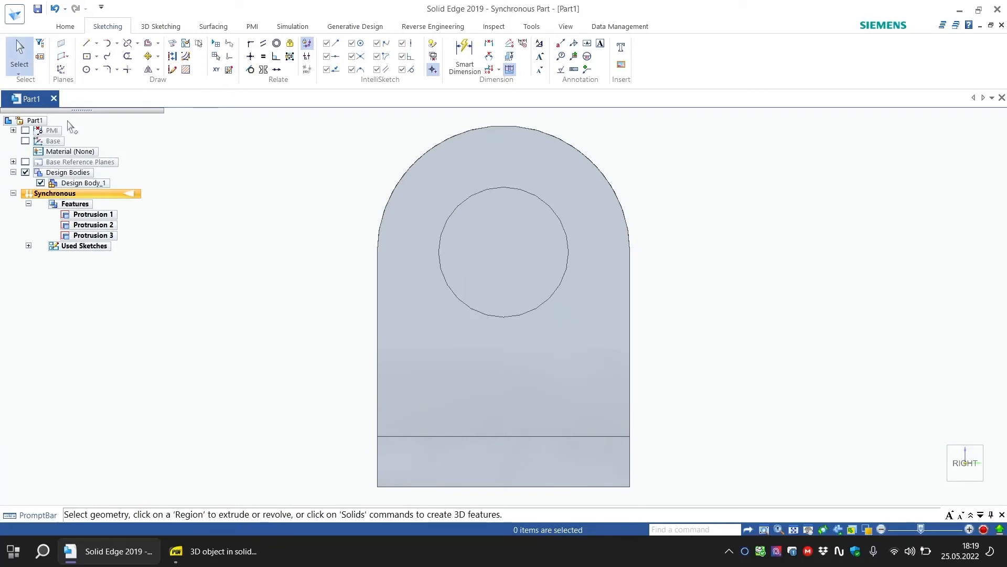
click(87, 70)
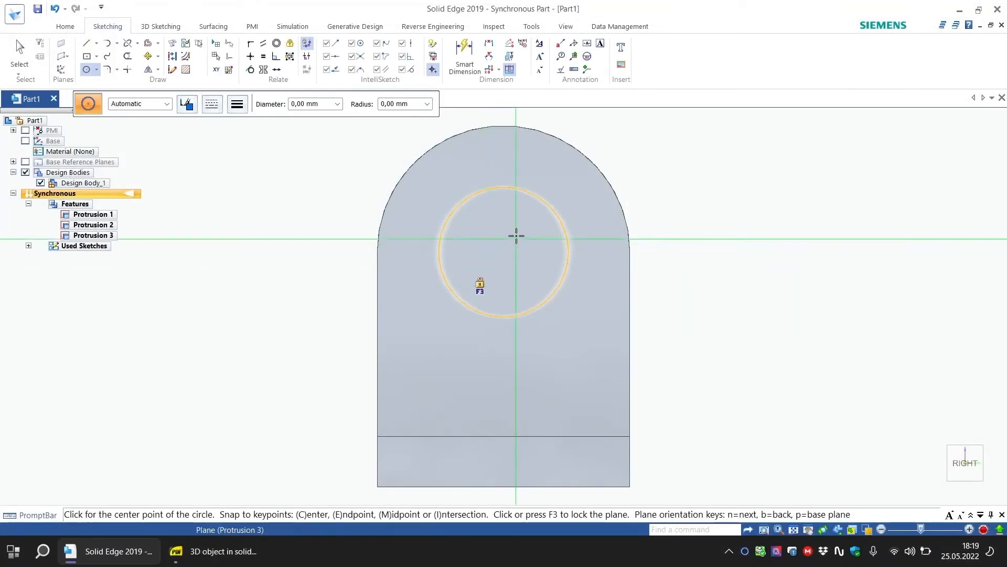
key(F3)
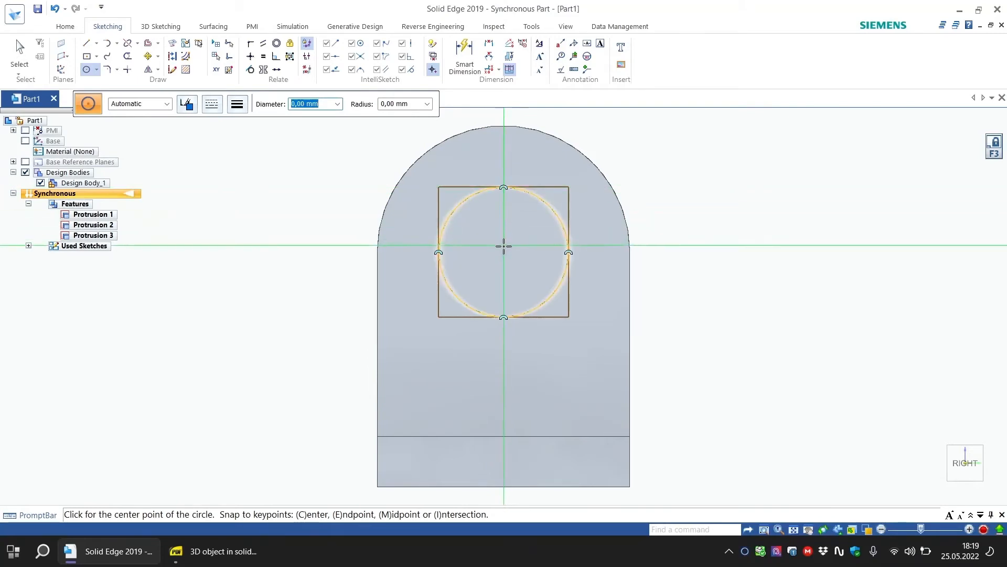
click(503, 253)
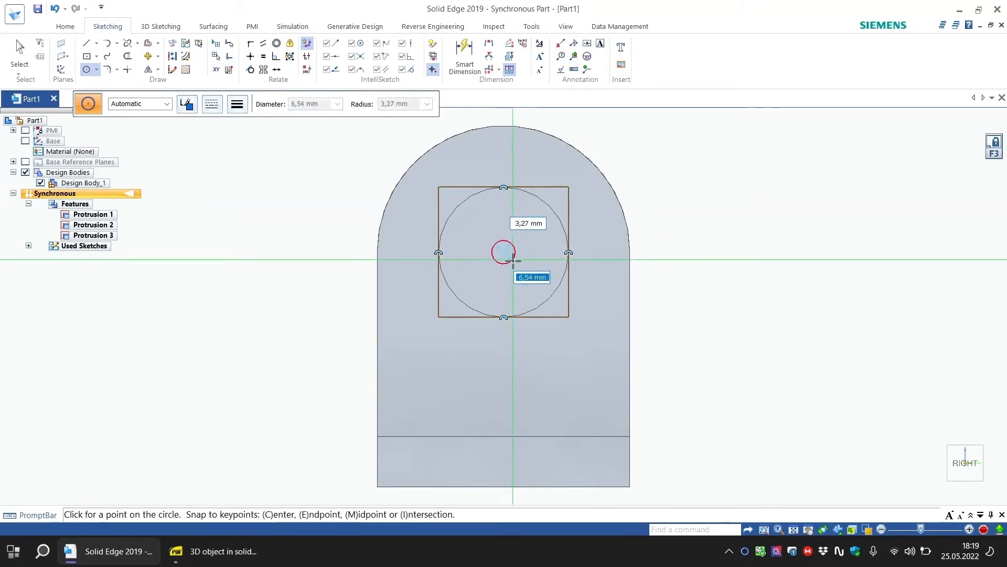
text(20)
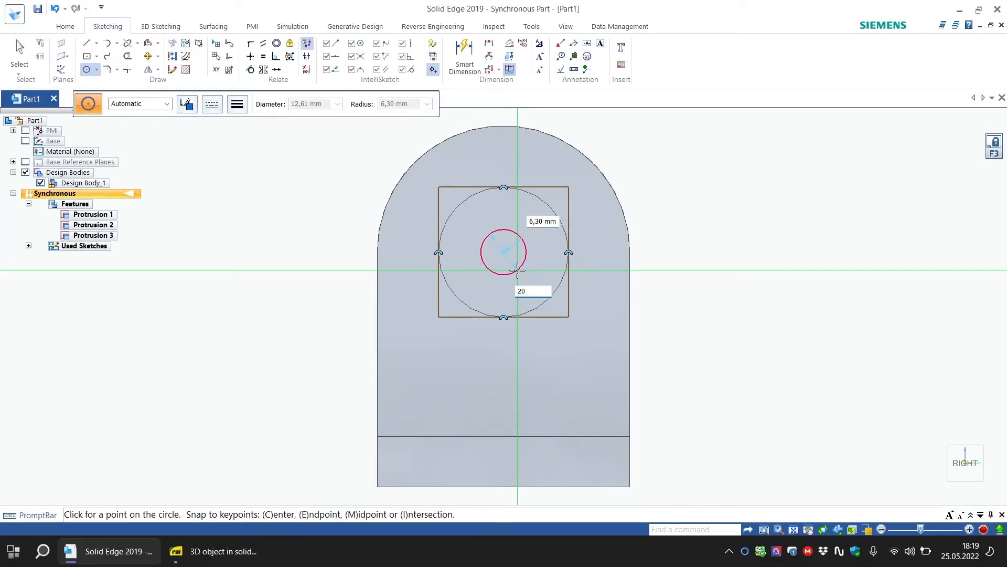
key(Return)
key(Escape)
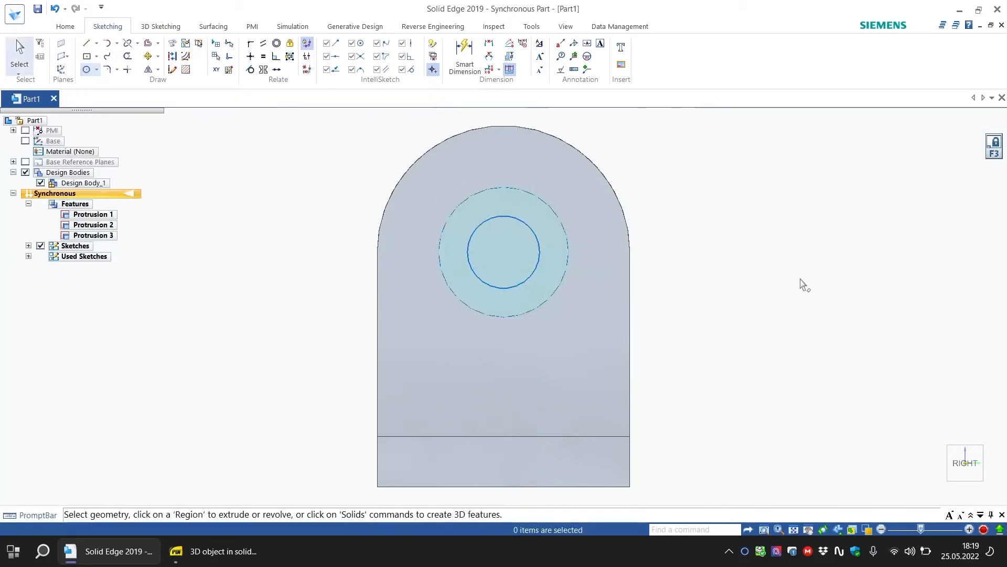
Cut the inner circular region through the full length of the cylinder and the upright as a hole.
middle_drag(798, 259, 708, 290)
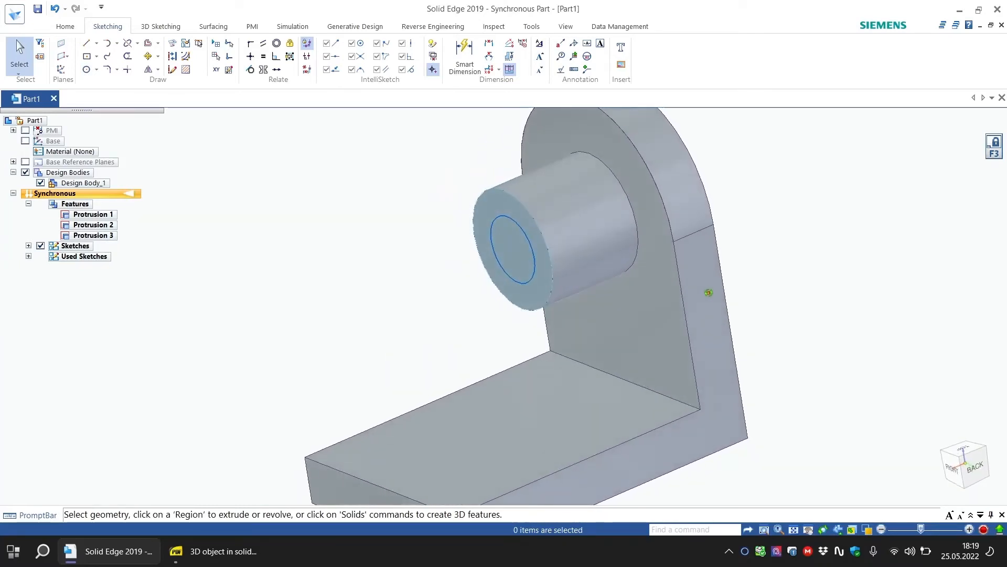
mouse_move(757, 215)
middle_down()
mouse_move(771, 157)
mouse_move(742, 204)
middle_up()
click(527, 262)
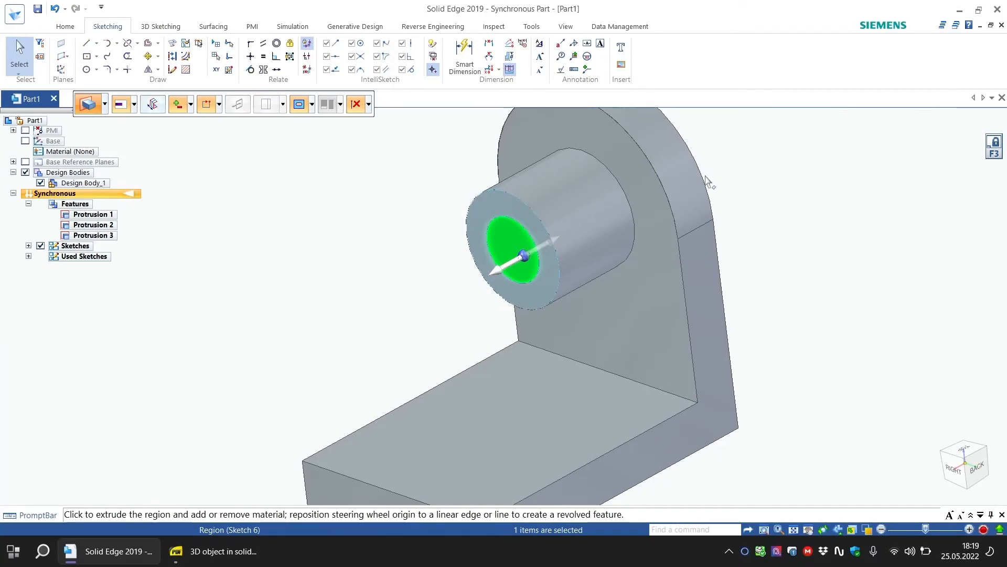
scroll(704, 180, down, 1)
click(589, 231)
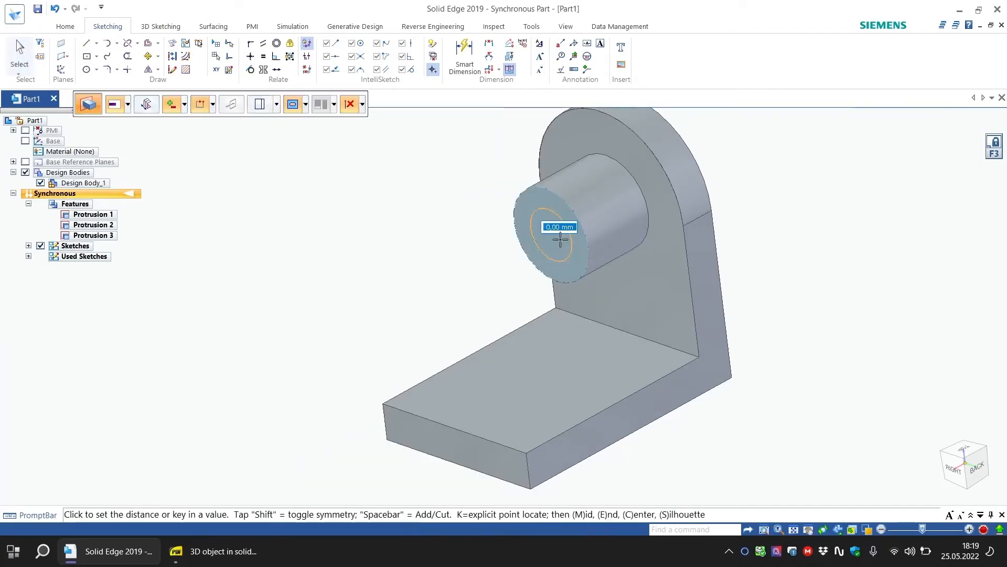
click(764, 167)
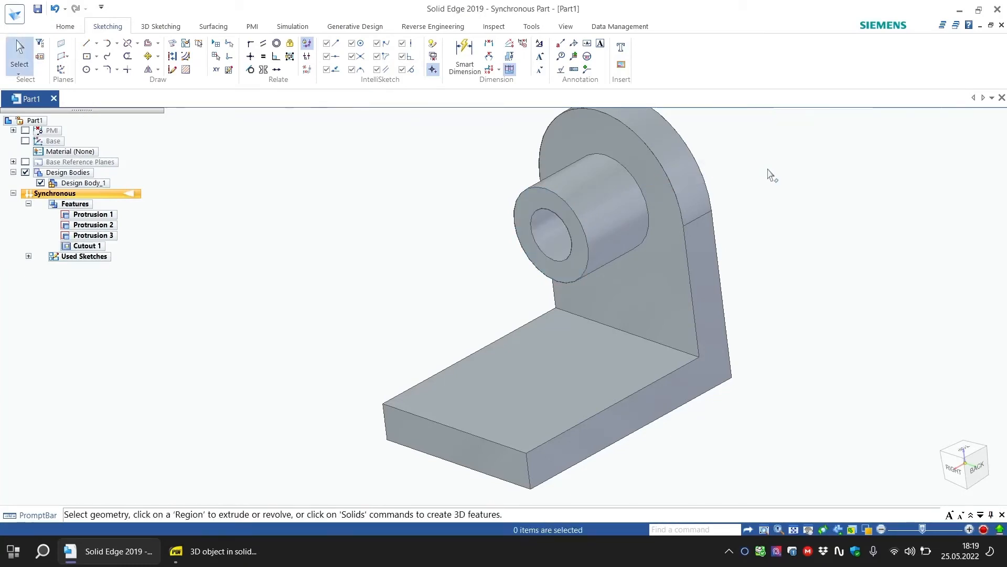
Inspect the hole through the bracket and examine the exercise instructions for the 20 mm hole and the coincident plane.
middle_drag(807, 196, 658, 281)
middle_drag(626, 295, 697, 221)
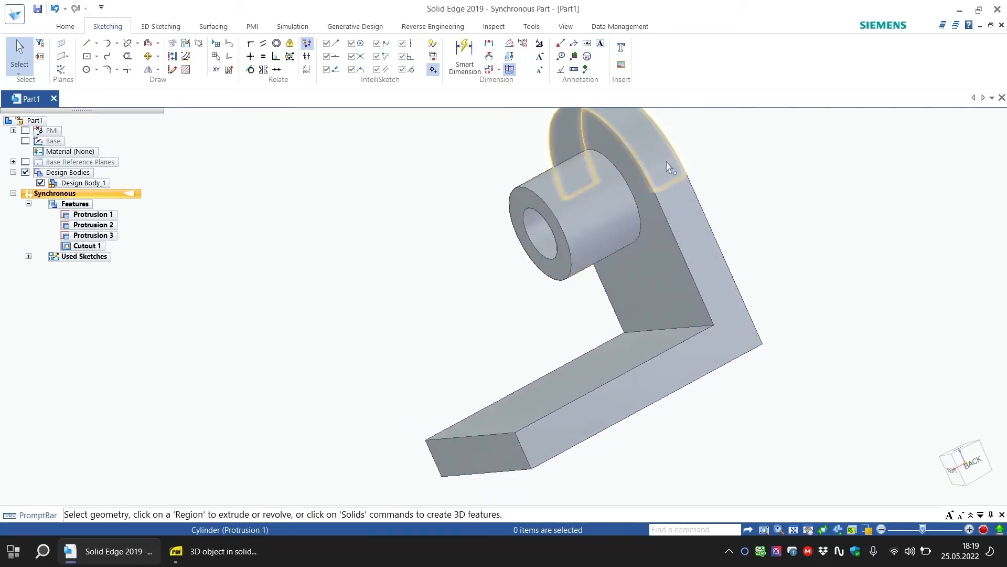
middle_drag(677, 181, 675, 204)
click(955, 466)
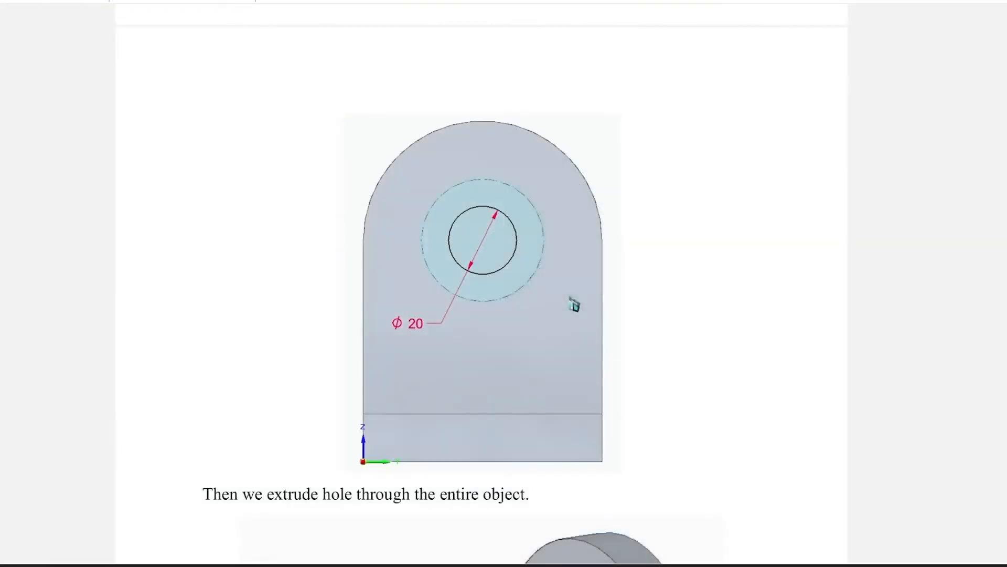
scroll(527, 215, down, 10)
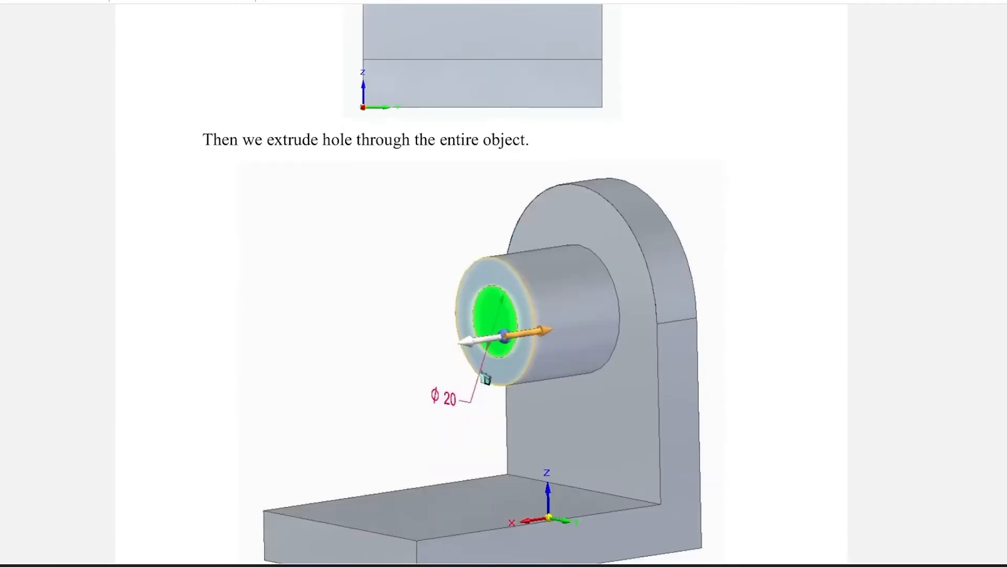
scroll(561, 214, down, 2)
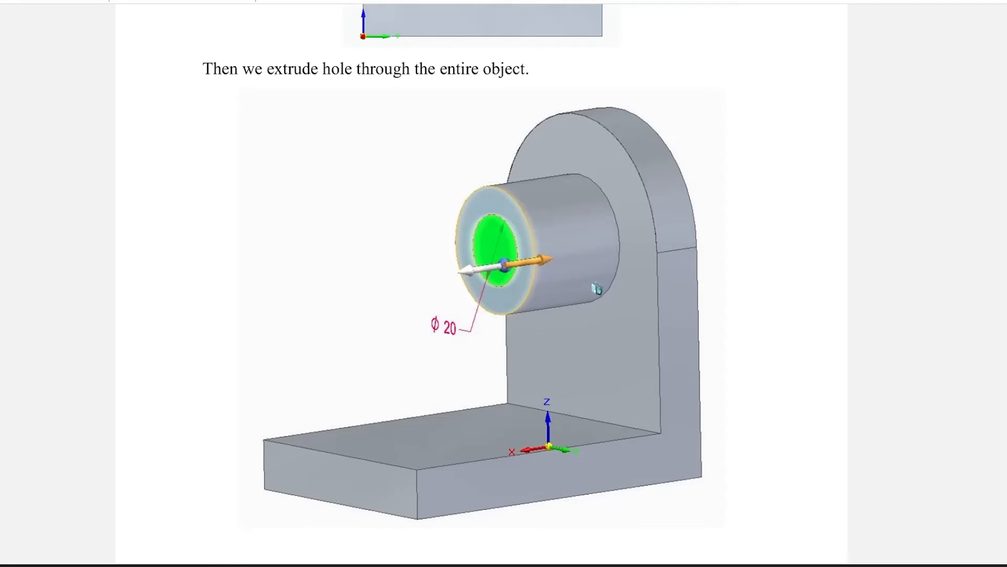
scroll(560, 370, down, 12)
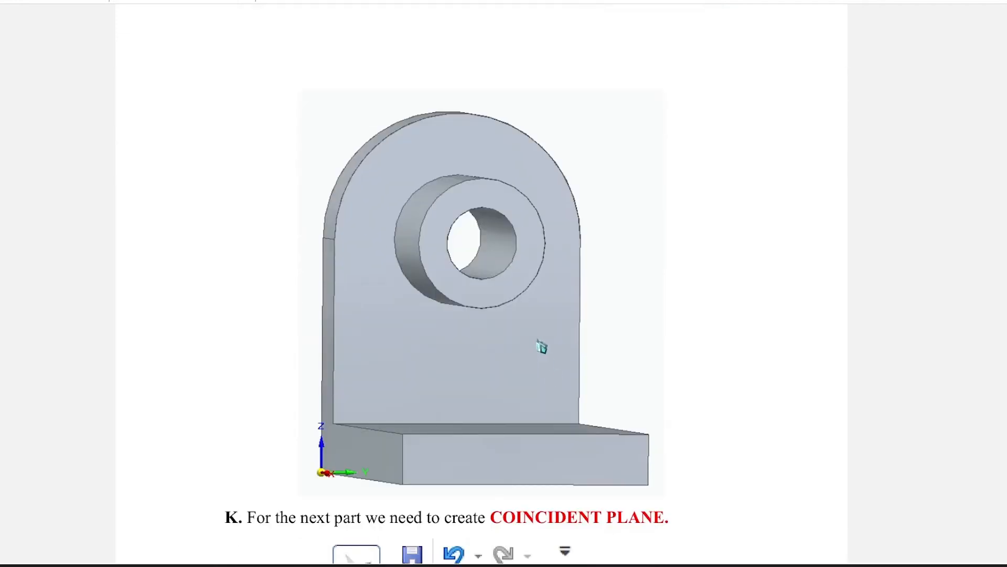
scroll(542, 347, down, 3)
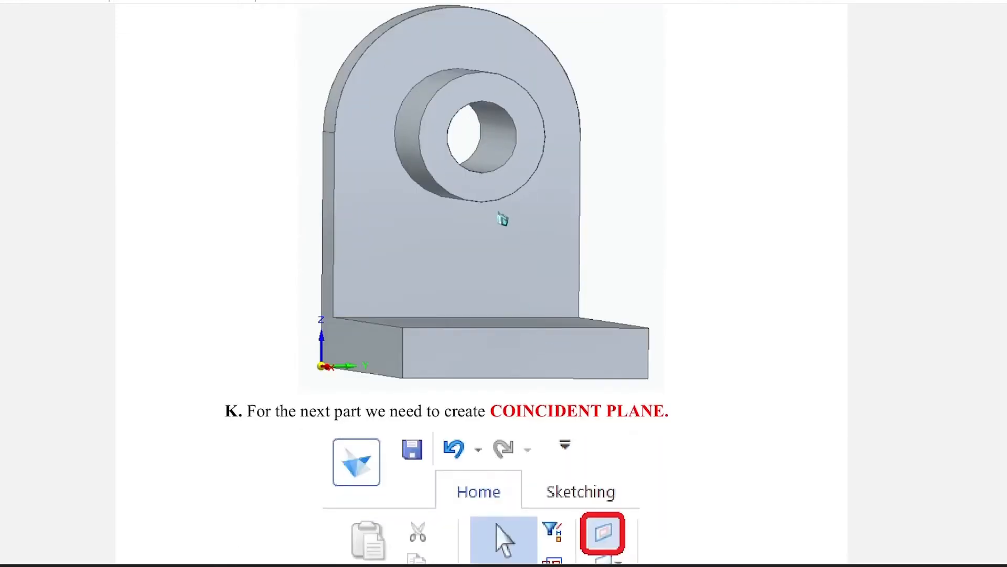
scroll(503, 220, down, 3)
scroll(505, 221, up, 5)
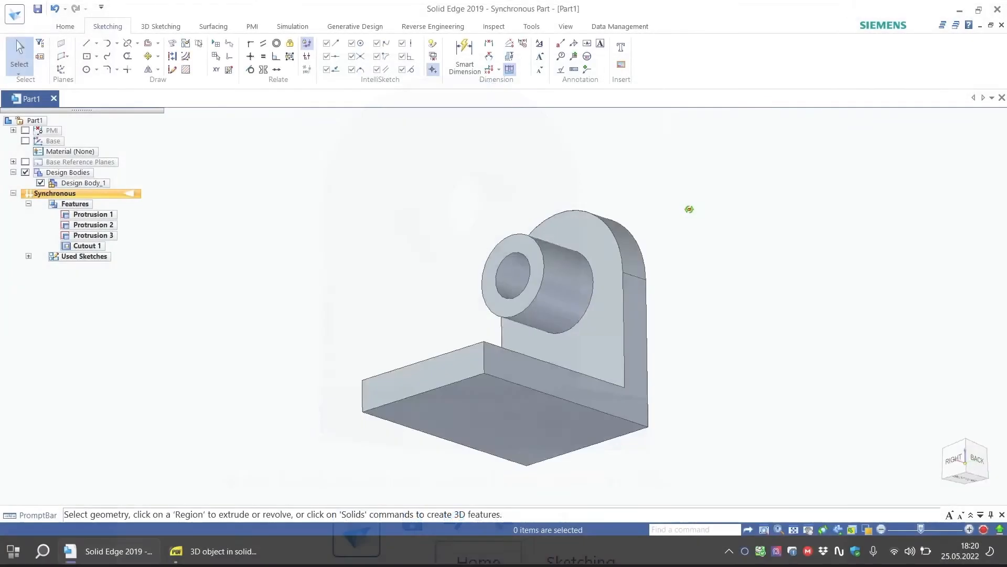
Show the PMI dimensions and add a diameter Smart Dimension to the hole's front edge, placed beside the cylinder.
middle_drag(687, 209, 388, 290)
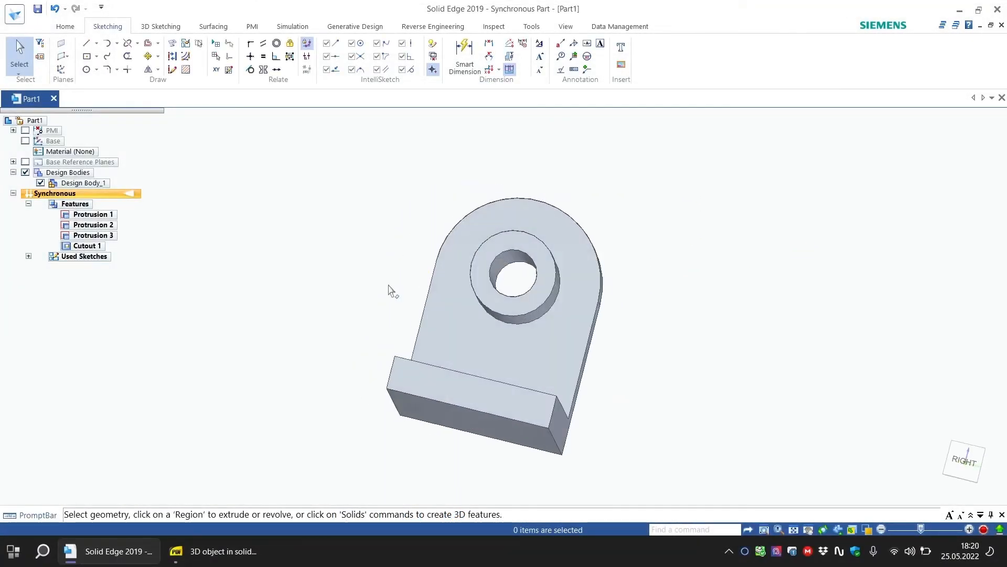
middle_drag(643, 274, 584, 279)
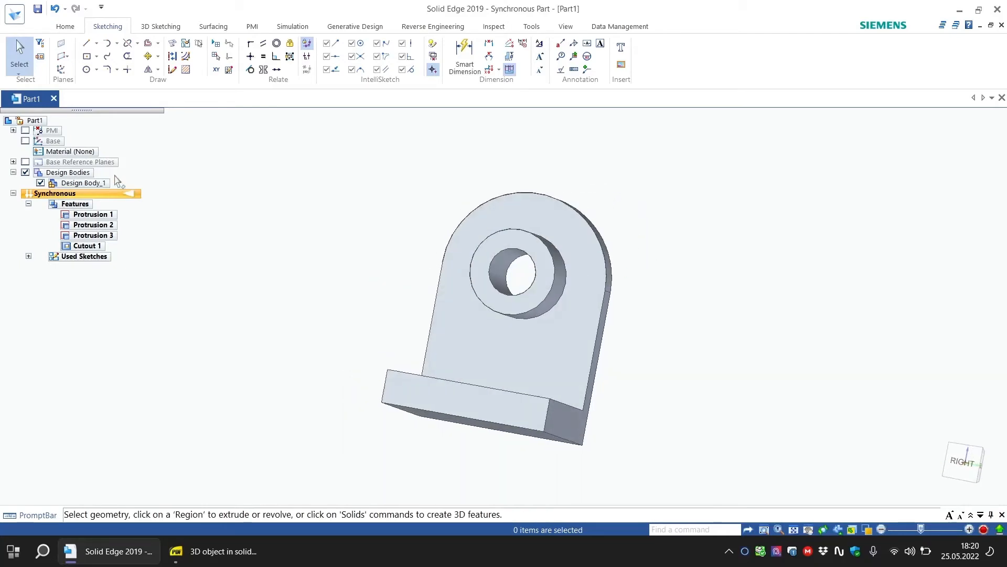
click(25, 131)
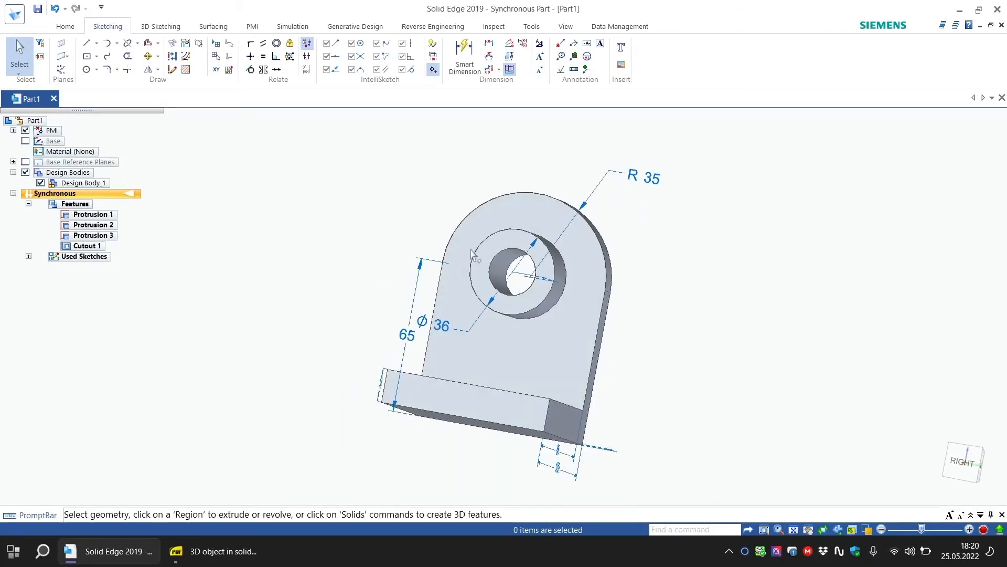
middle_drag(766, 263, 715, 284)
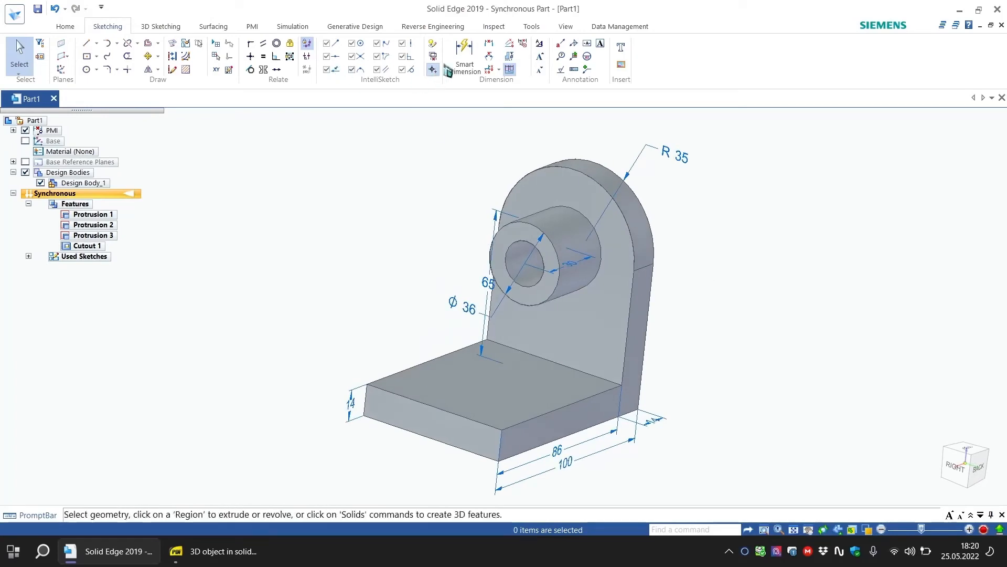
click(465, 52)
click(507, 252)
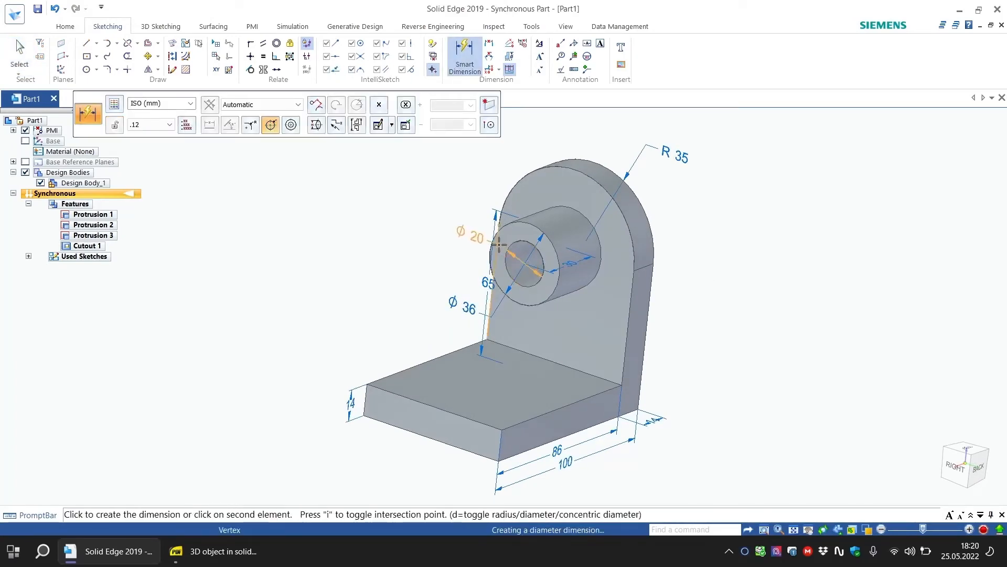
click(447, 253)
key(Escape)
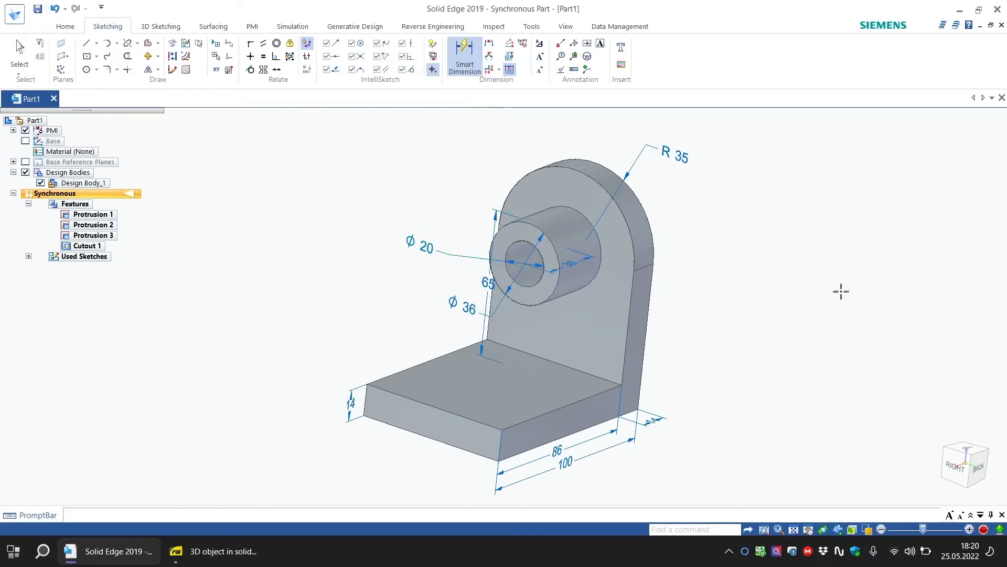
key(Escape)
Check the dimensioned bracket from several angles and hide the PMI dimensions.
middle_drag(713, 340, 740, 336)
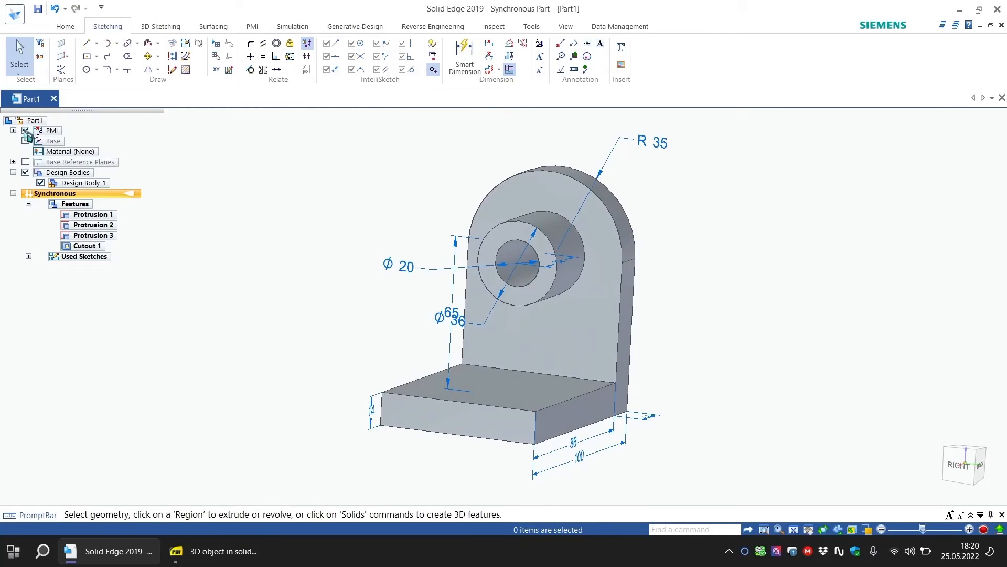
middle_drag(244, 227, 283, 266)
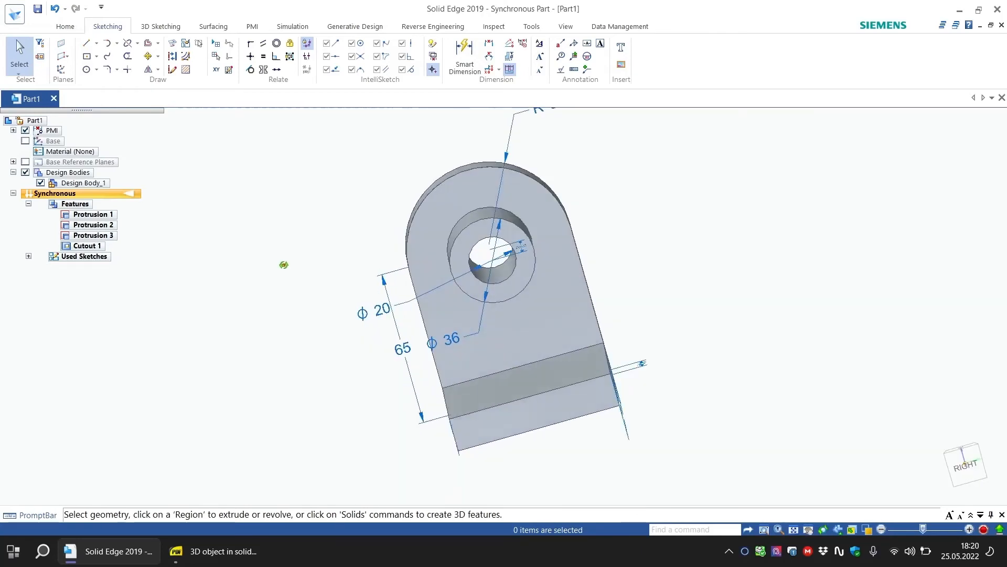
click(25, 131)
middle_drag(798, 294, 546, 341)
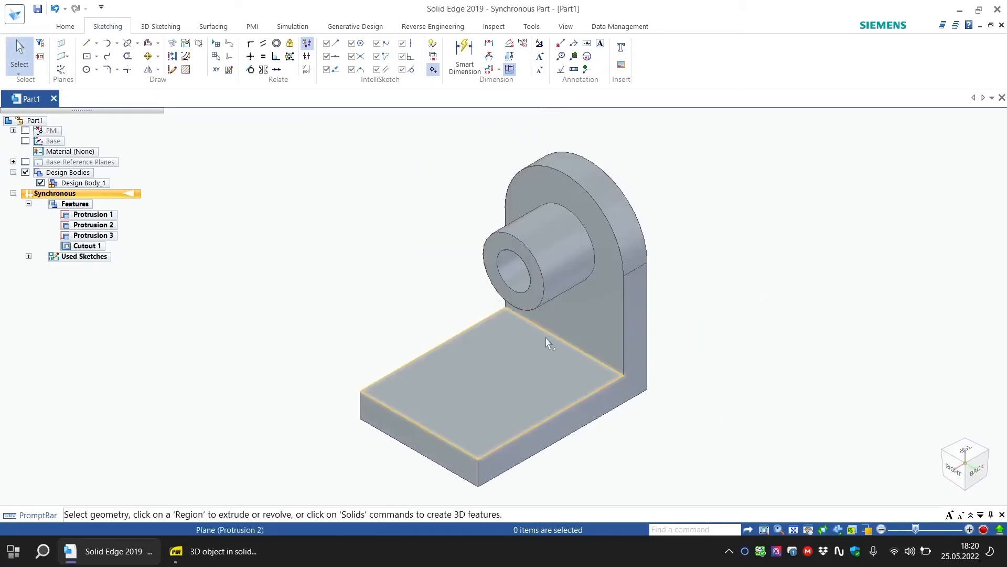
Switch to the exercise document and examine section K on creating a coincident plane.
click(184, 564)
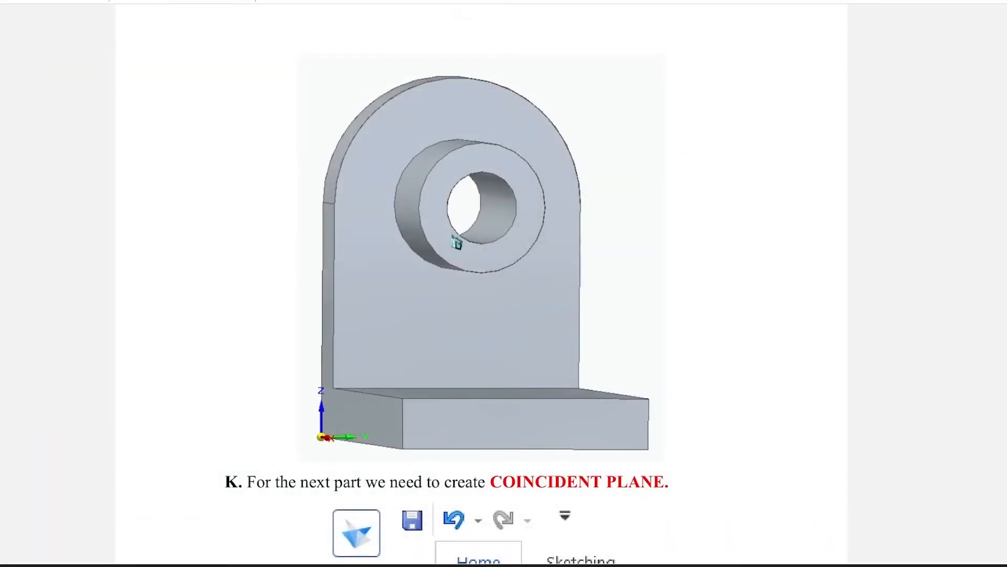
scroll(583, 264, down, 2)
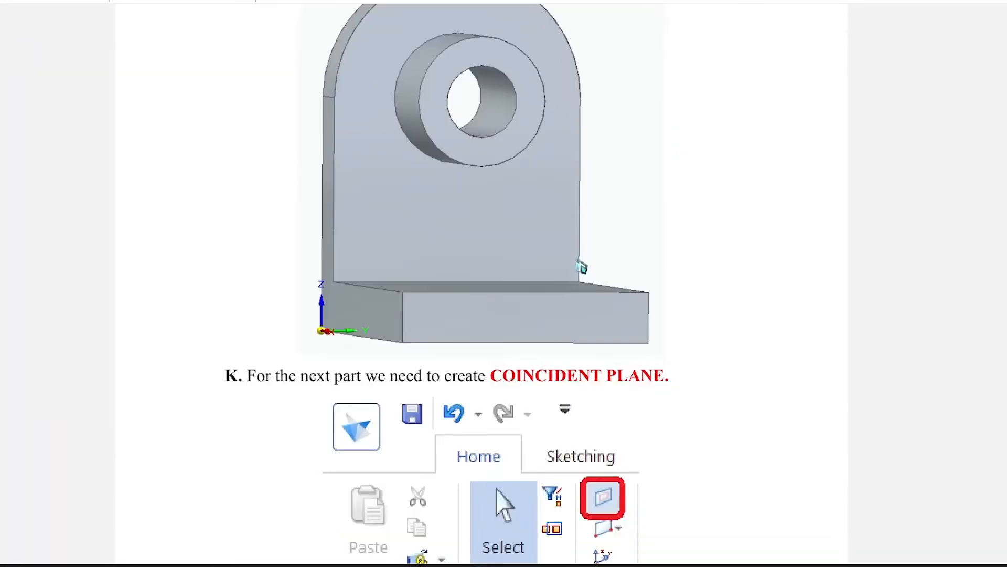
scroll(584, 265, up, 3)
scroll(582, 267, down, 4)
scroll(582, 268, down, 3)
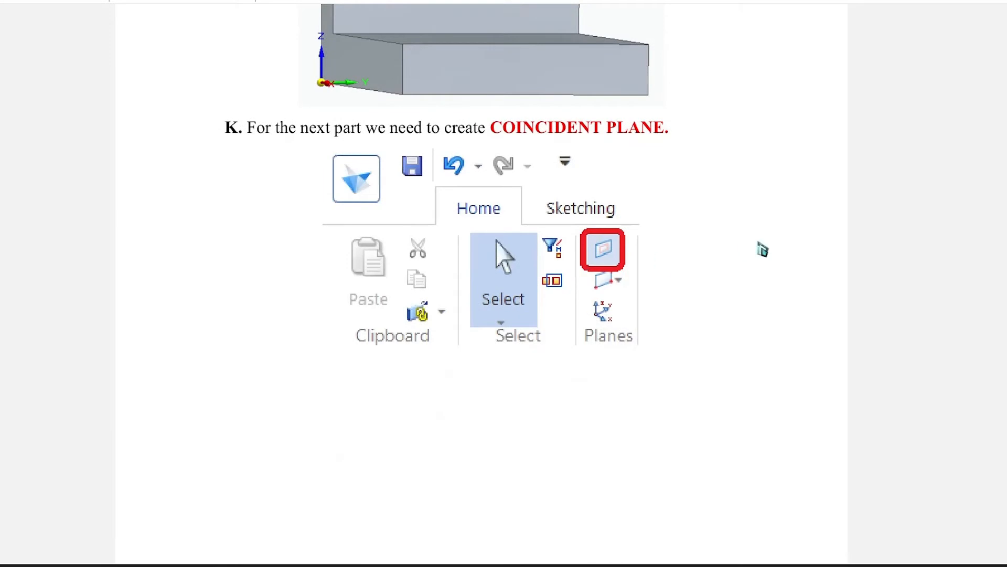
scroll(592, 164, up, 5)
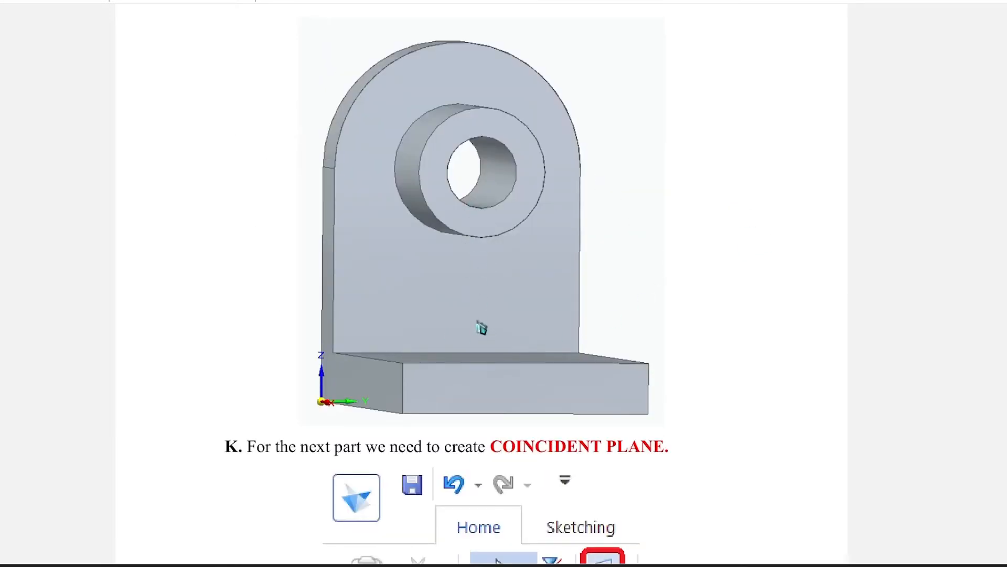
Examine the exercise instructions on PMI visibility, the 20 mm through hole, and moving a coincident (Z,X) plane to the cylinder's centre.
scroll(744, 339, down, 8)
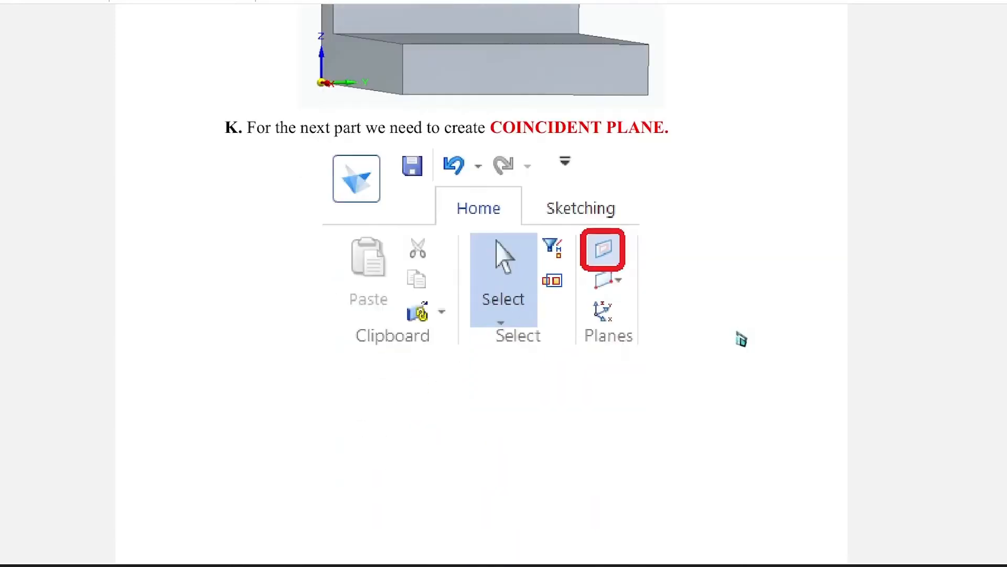
scroll(738, 340, up, 5)
scroll(713, 354, up, 5)
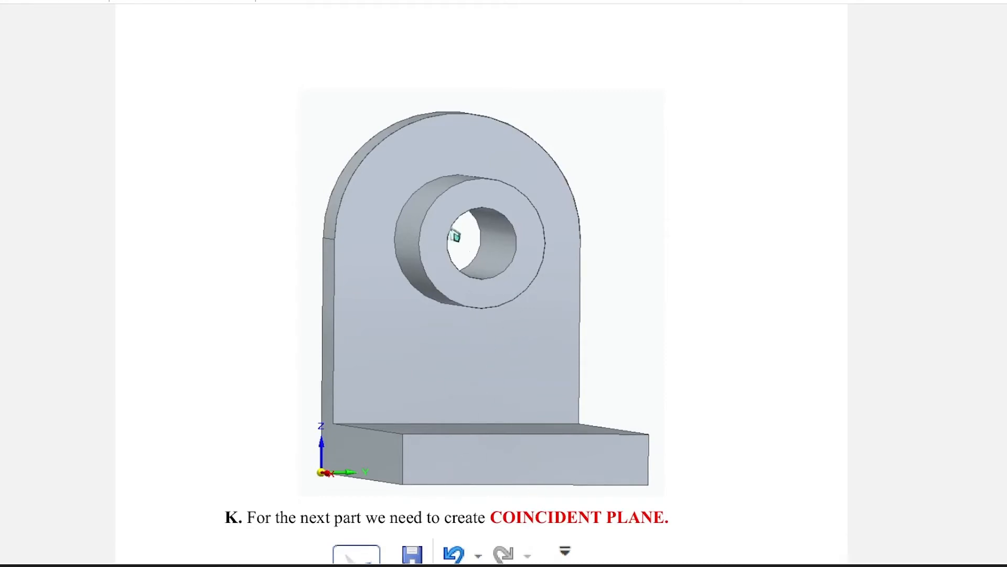
scroll(540, 401, up, 15)
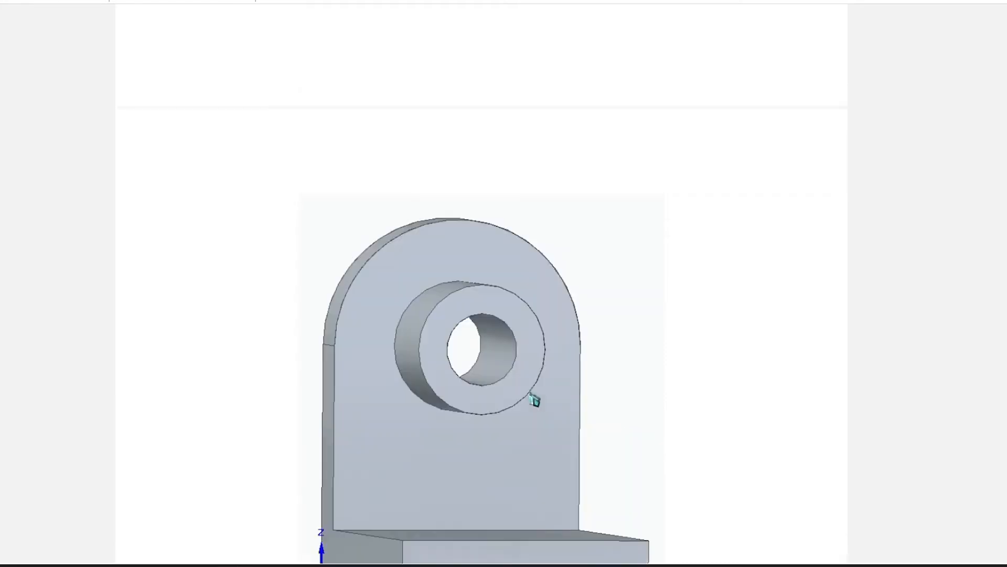
scroll(555, 402, up, 12)
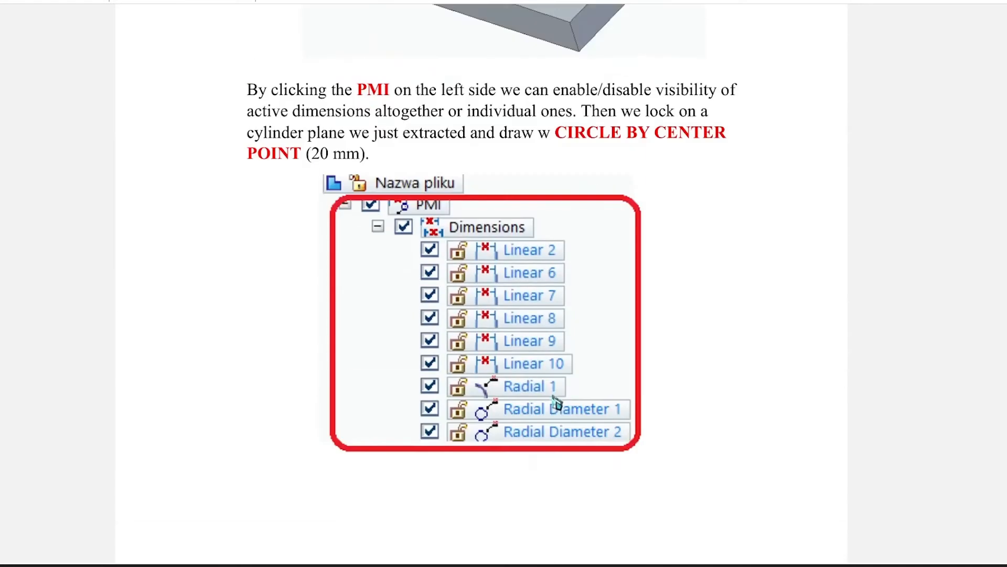
scroll(555, 405, down, 4)
scroll(591, 372, down, 5)
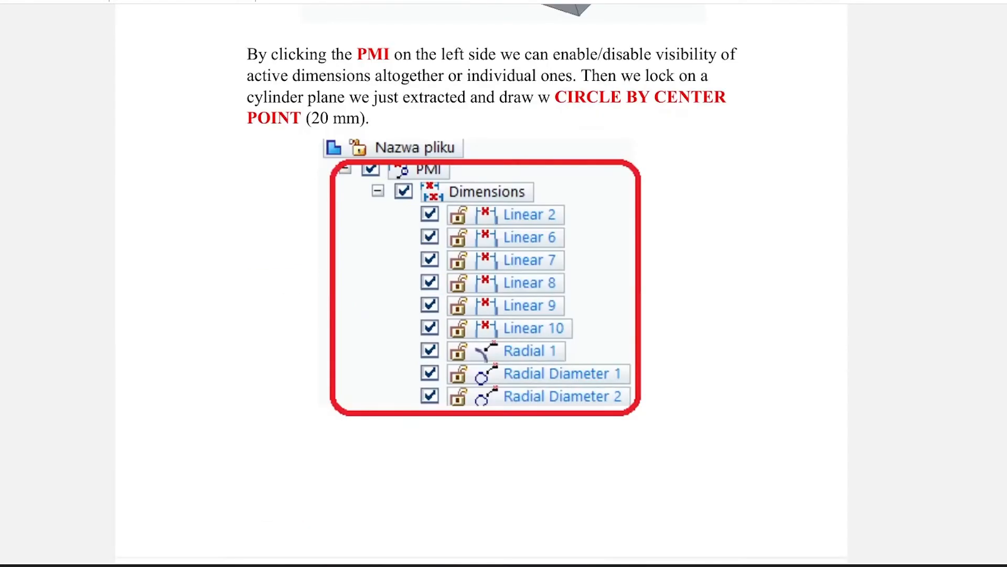
scroll(504, 283, down, 18)
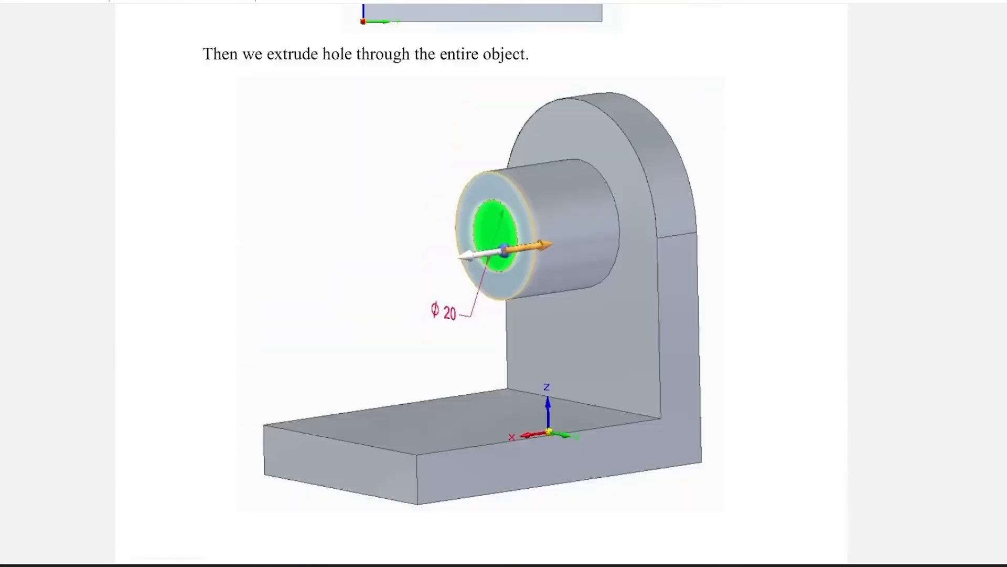
scroll(504, 284, up, 1)
scroll(942, 320, down, 1)
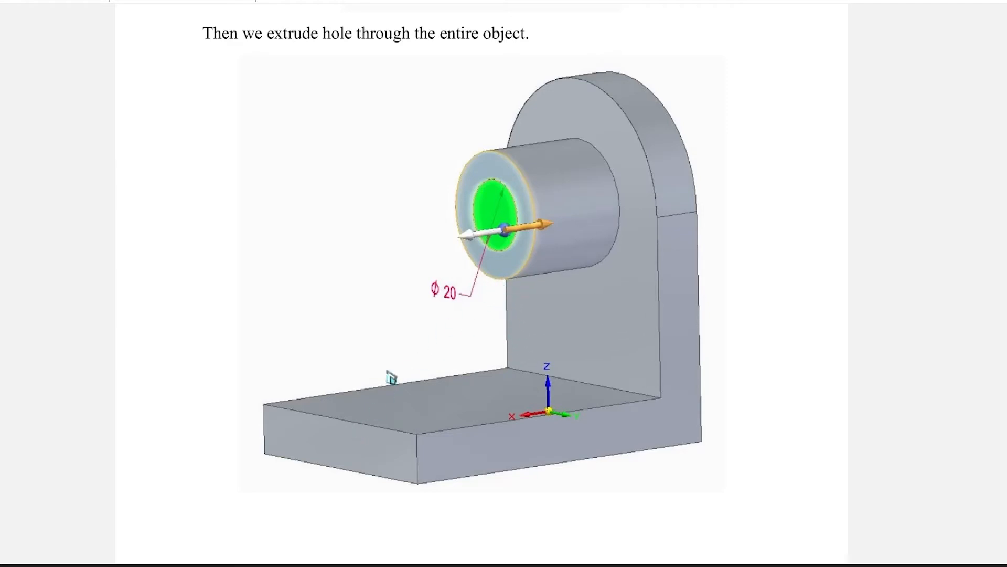
scroll(521, 276, down, 15)
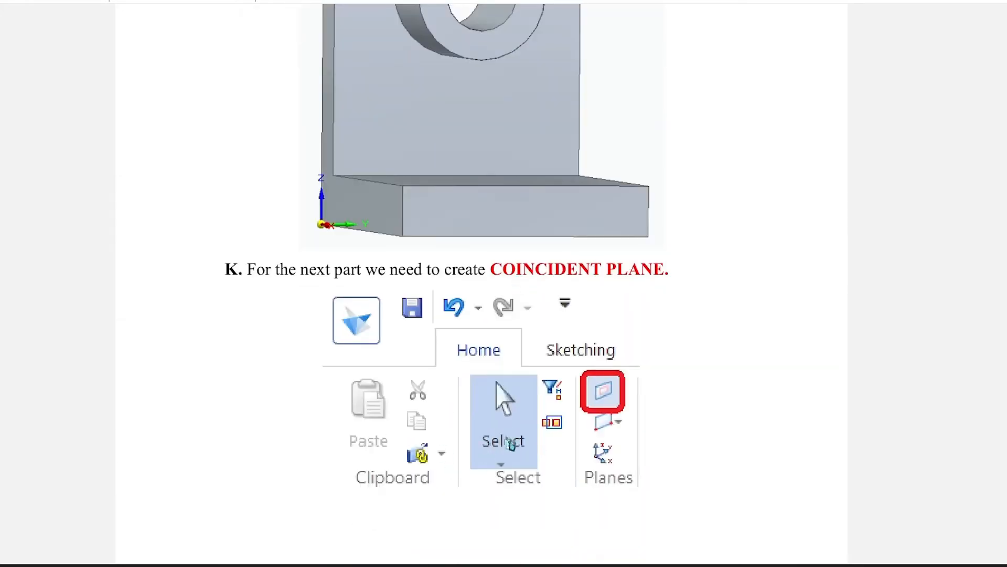
scroll(585, 326, down, 10)
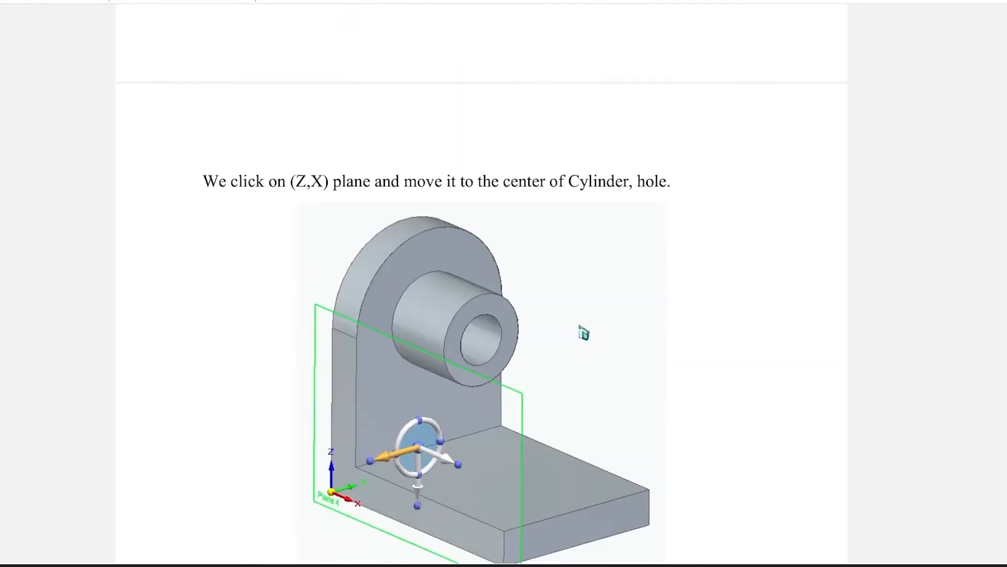
scroll(583, 333, down, 2)
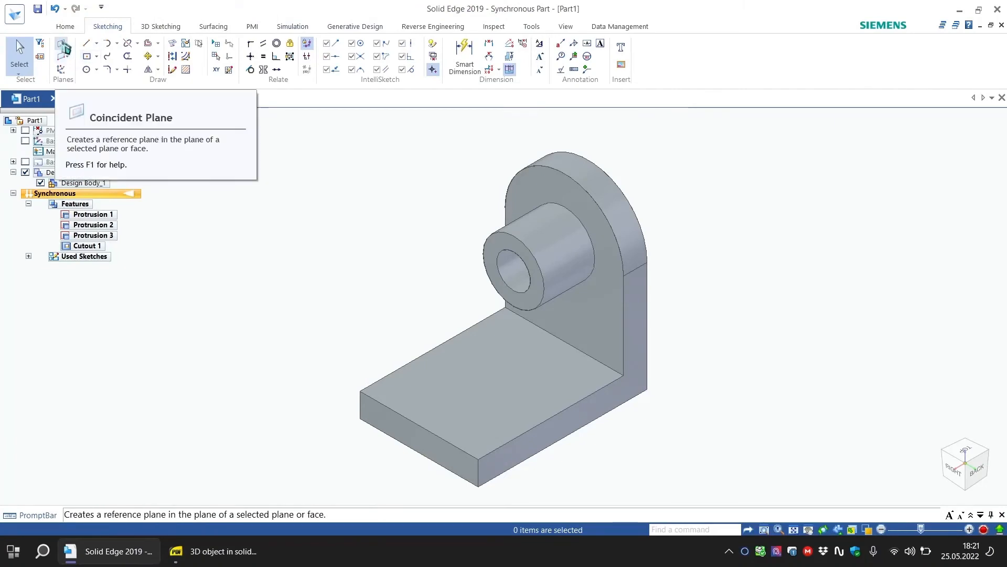
Create a coincident plane on the base plate's long side face and move it to the centre of the cylinder.
click(61, 45)
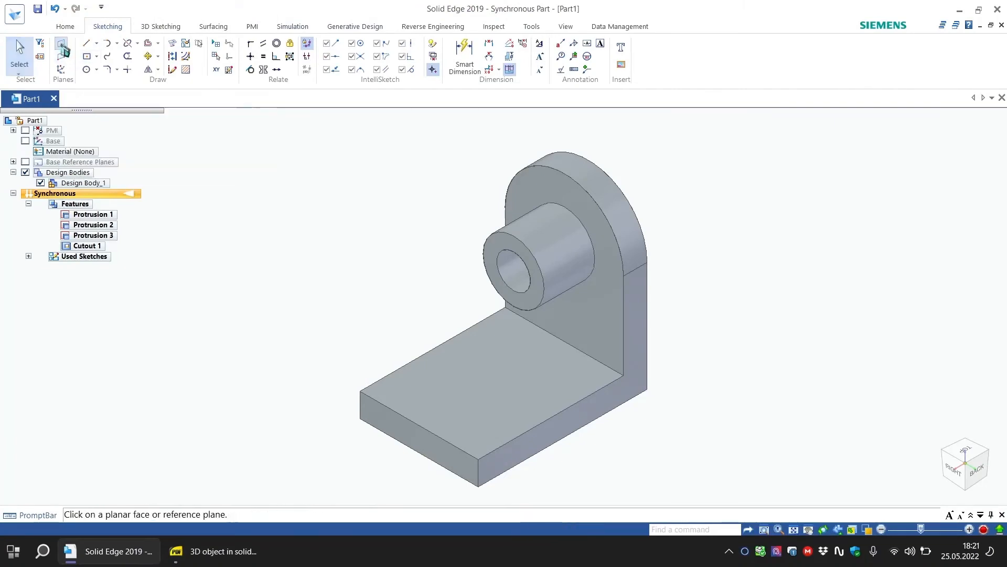
click(580, 424)
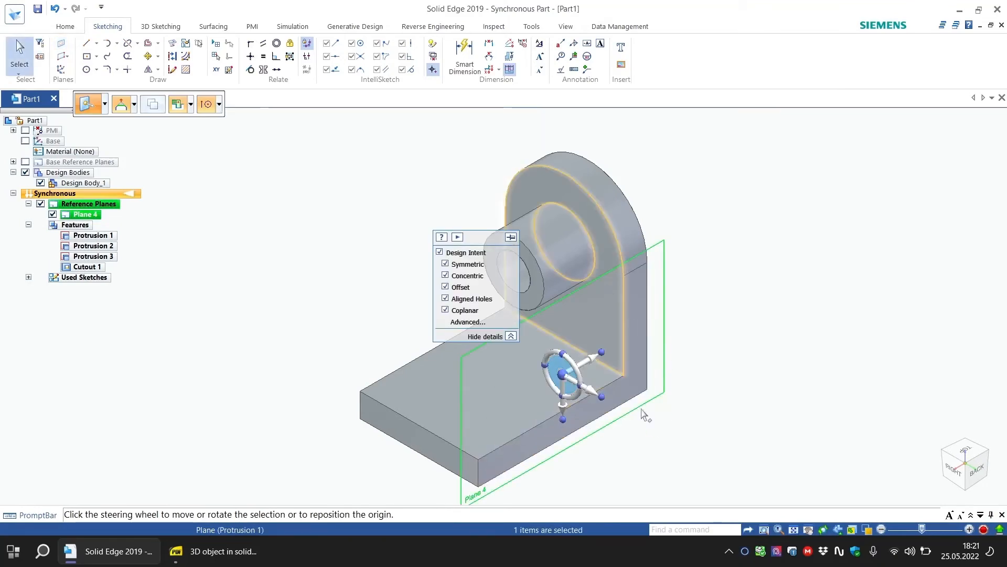
click(591, 394)
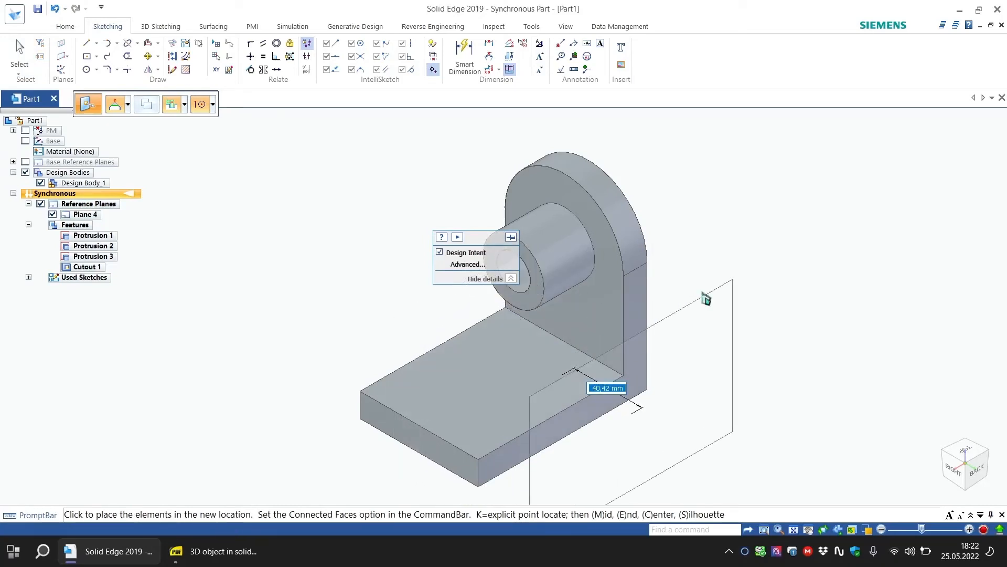
middle_drag(706, 298, 735, 276)
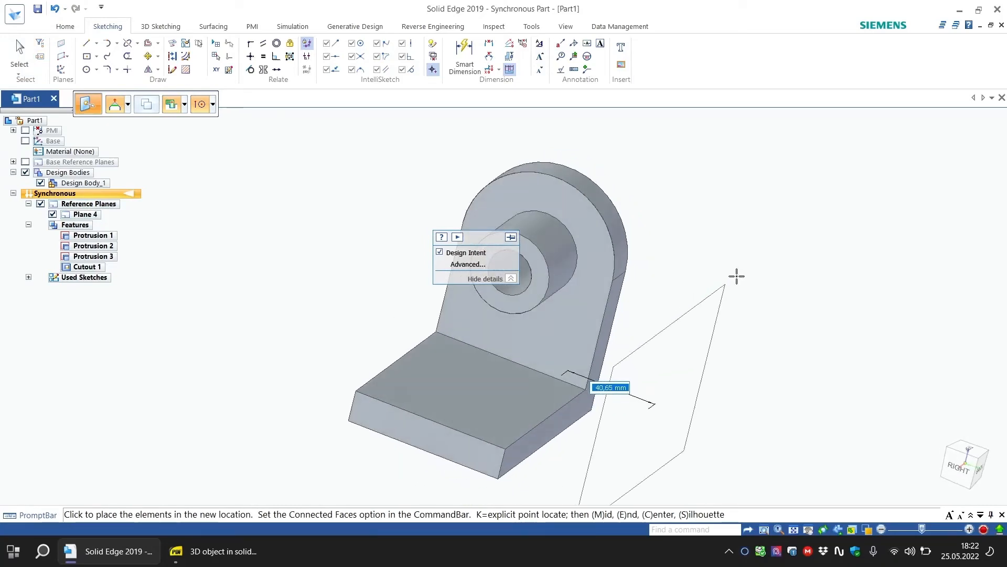
click(499, 313)
click(663, 314)
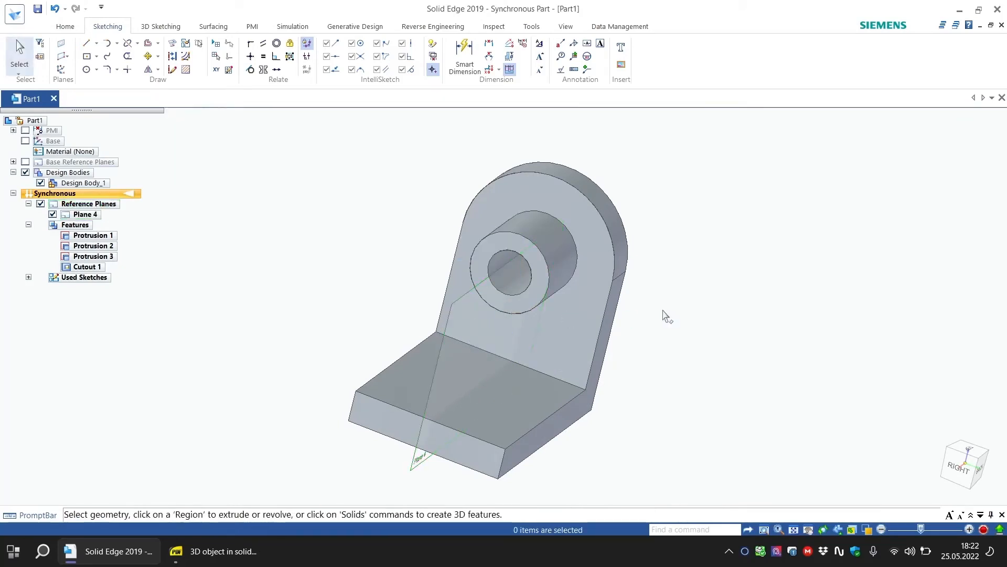
Inspect the new reference plane's position relative to the cylinder and hole from several angles.
middle_drag(727, 338, 642, 305)
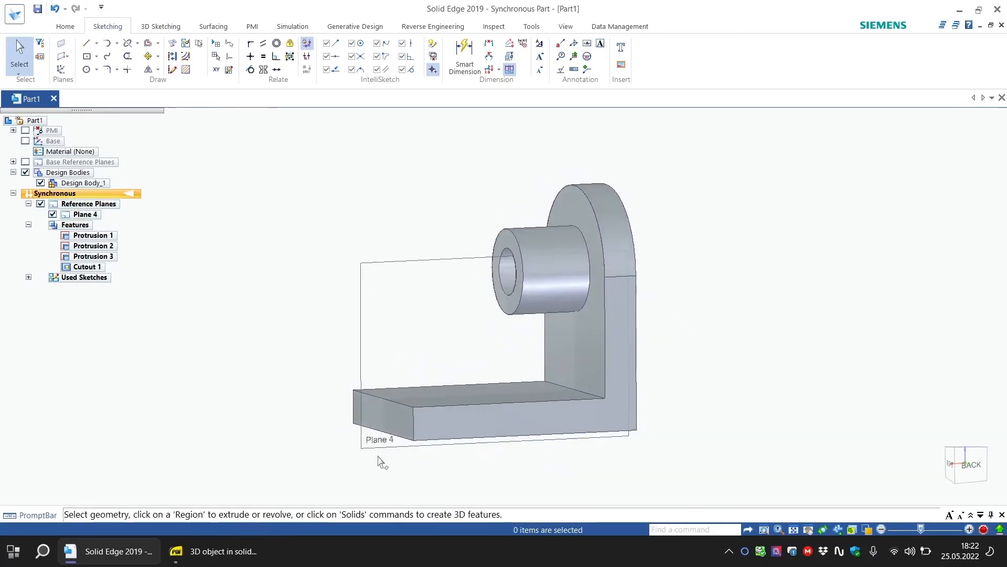
scroll(378, 454, up, 3)
scroll(376, 426, down, 3)
middle_drag(308, 410, 373, 379)
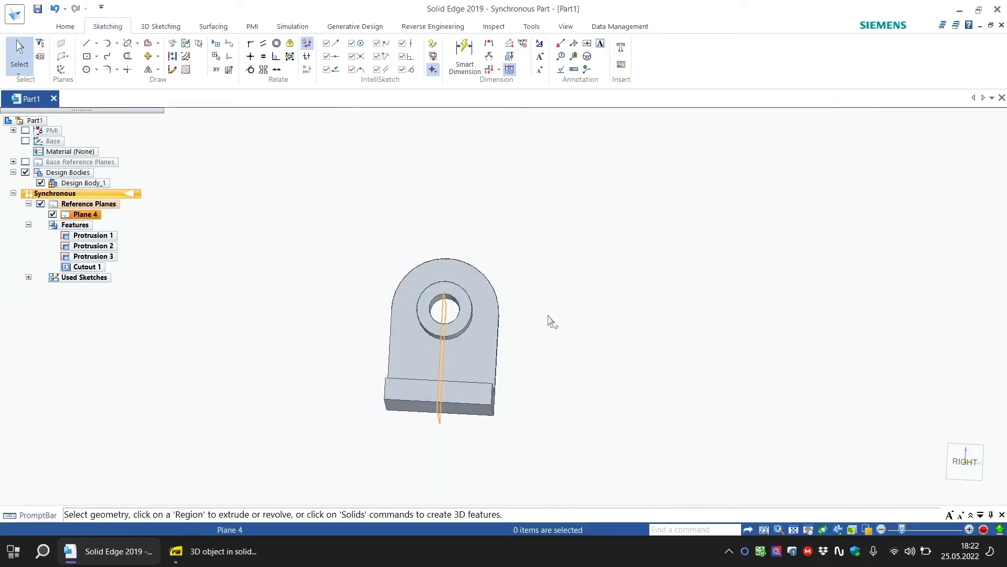
middle_drag(548, 317, 539, 329)
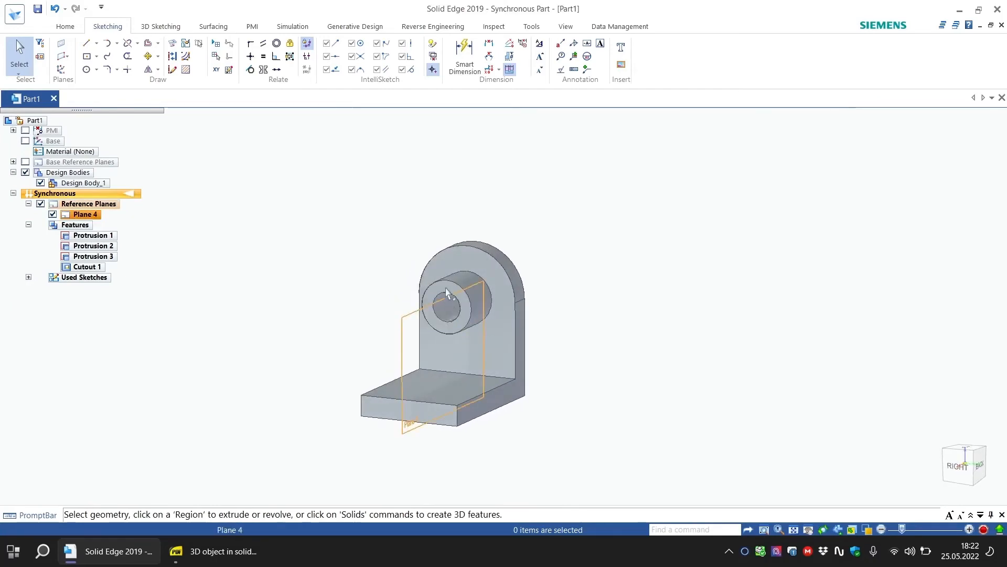
middle_drag(708, 371, 652, 387)
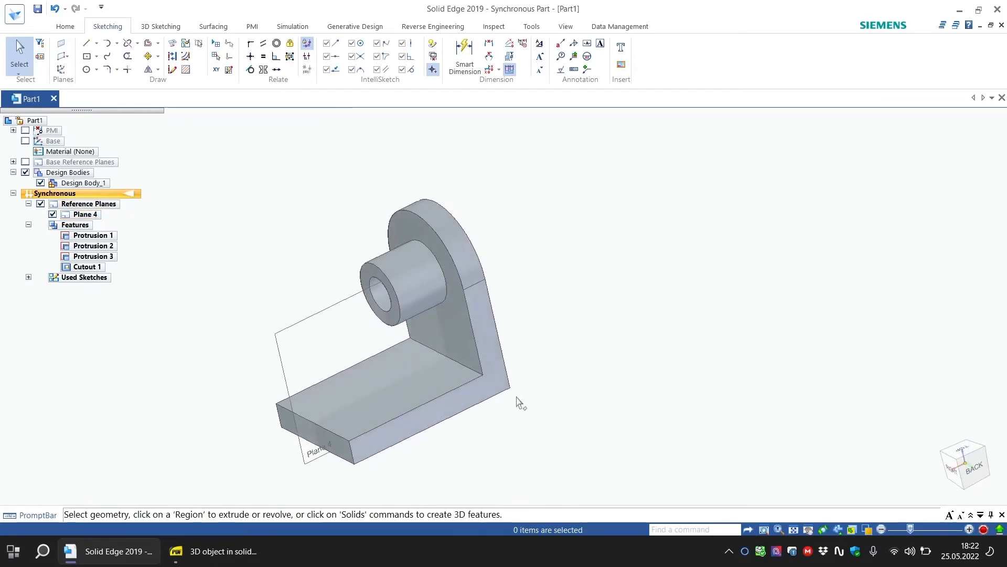
scroll(513, 397, up, 4)
scroll(598, 341, down, 3)
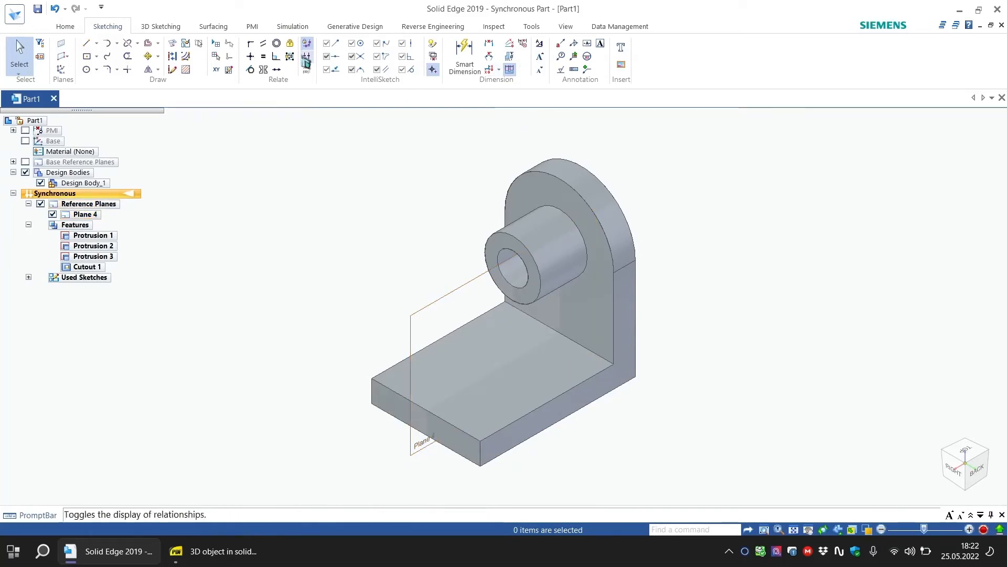
click(167, 31)
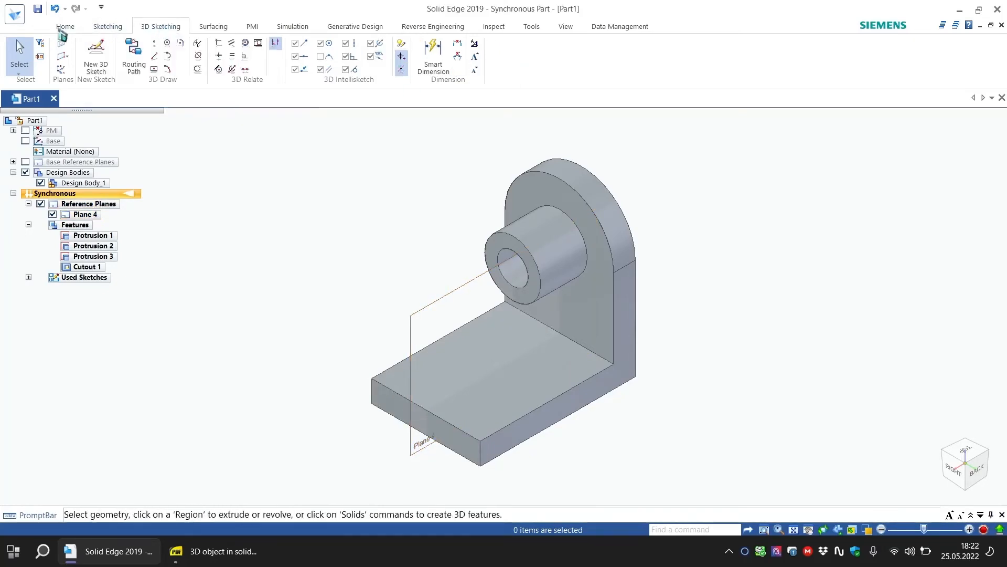
click(64, 28)
click(626, 71)
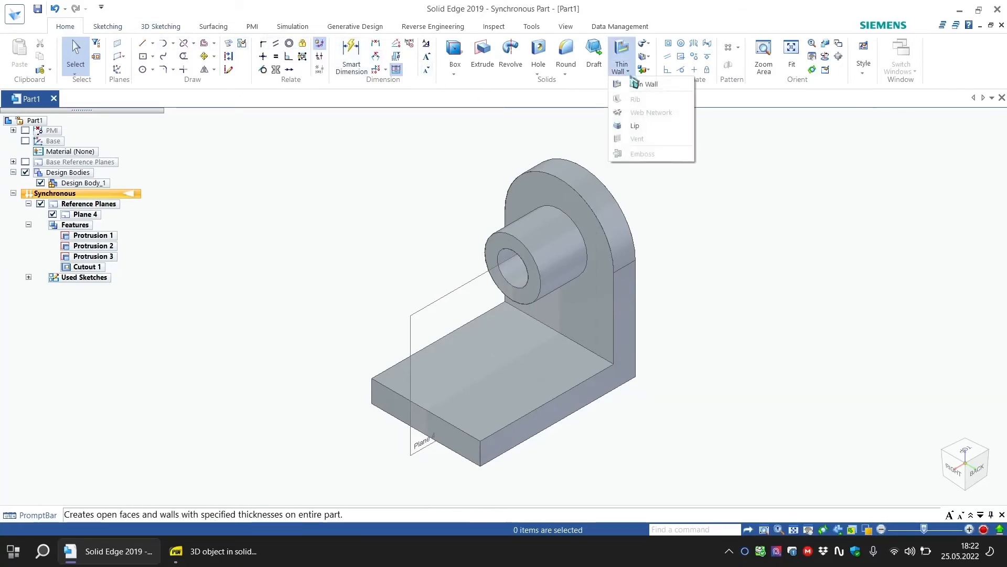
click(716, 284)
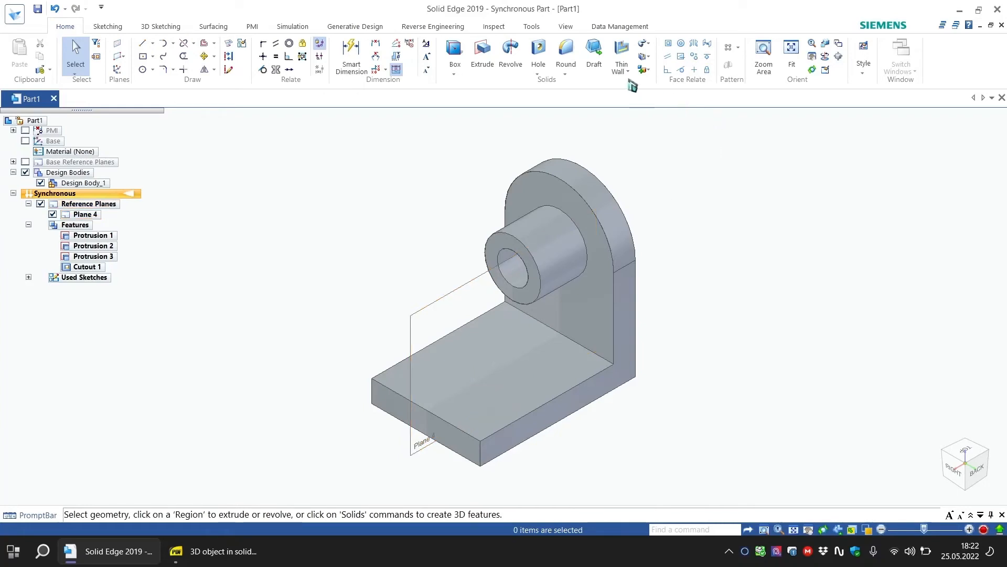
click(627, 72)
click(748, 252)
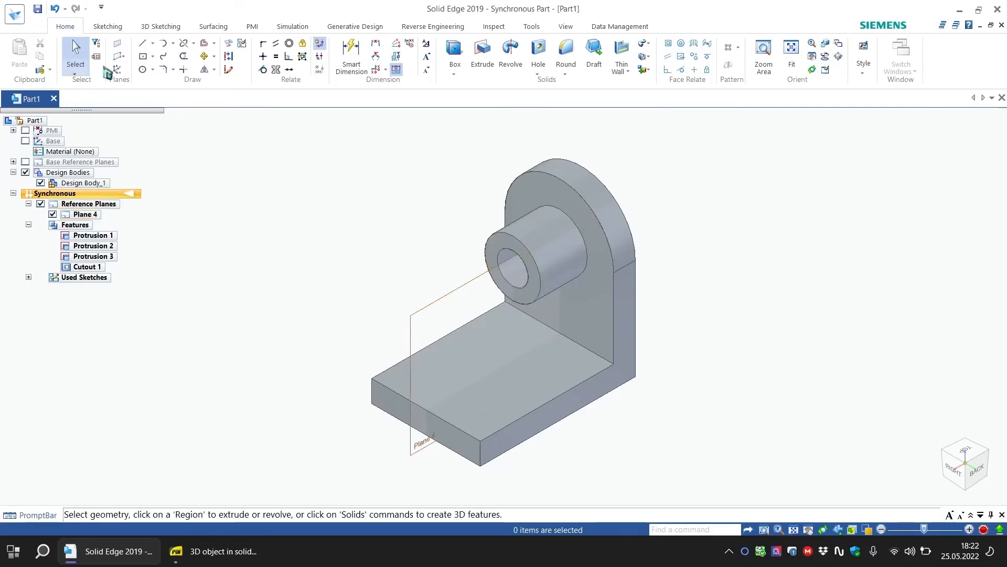
Lock sketching to Plane 4 and draw a sloping line from the cylinder's lower front edge to the base plate's upper front edge.
click(142, 45)
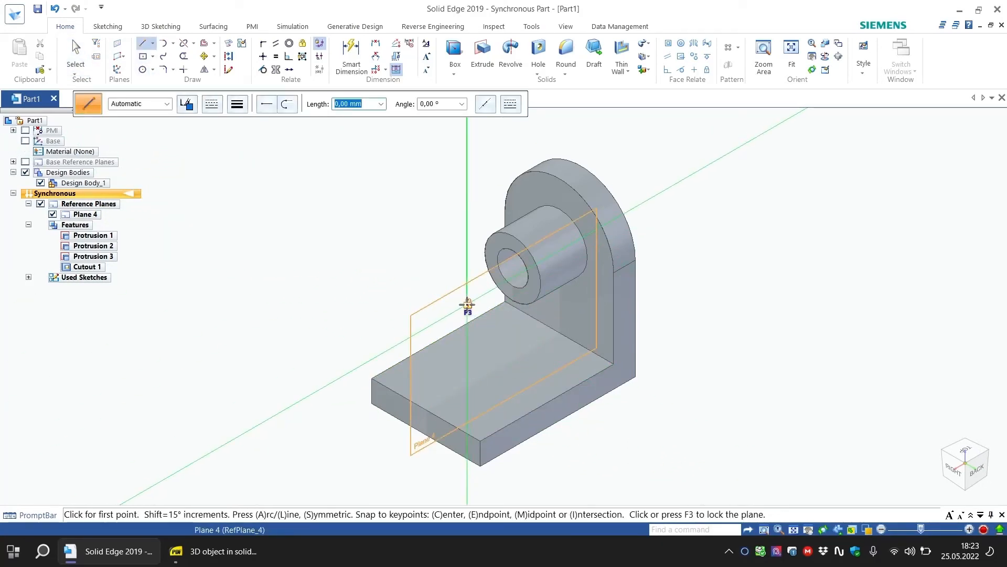
key(F3)
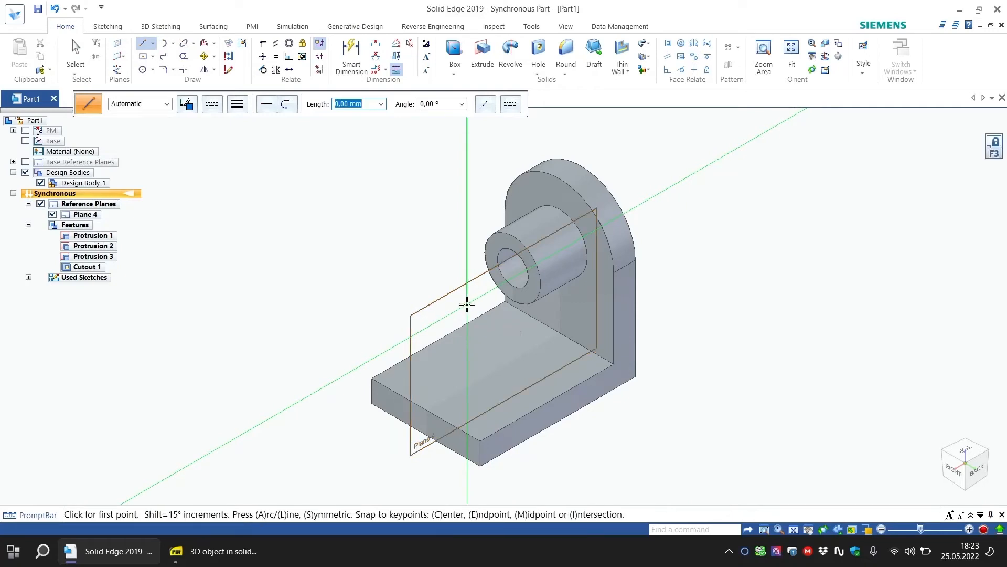
click(512, 301)
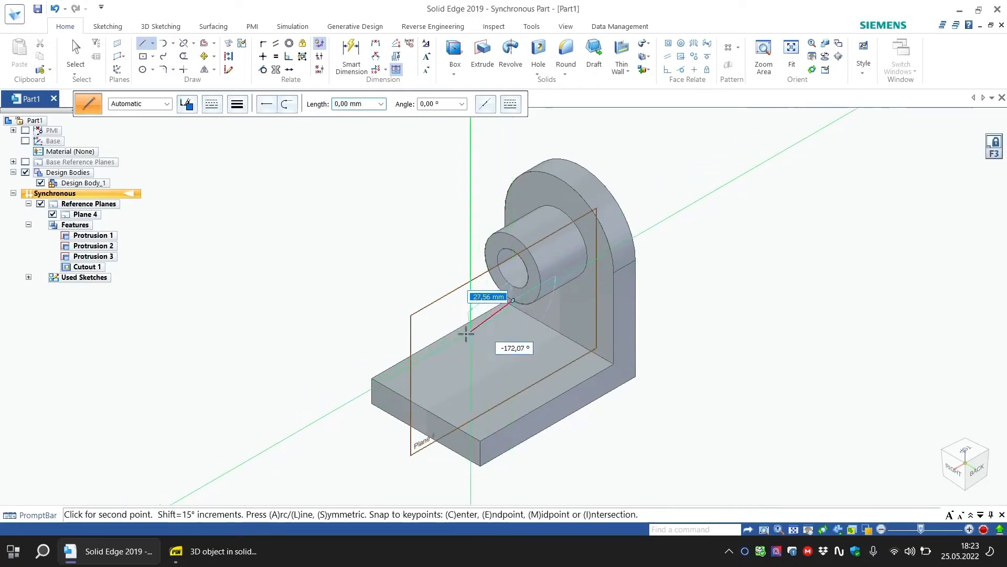
click(426, 408)
right_click(786, 376)
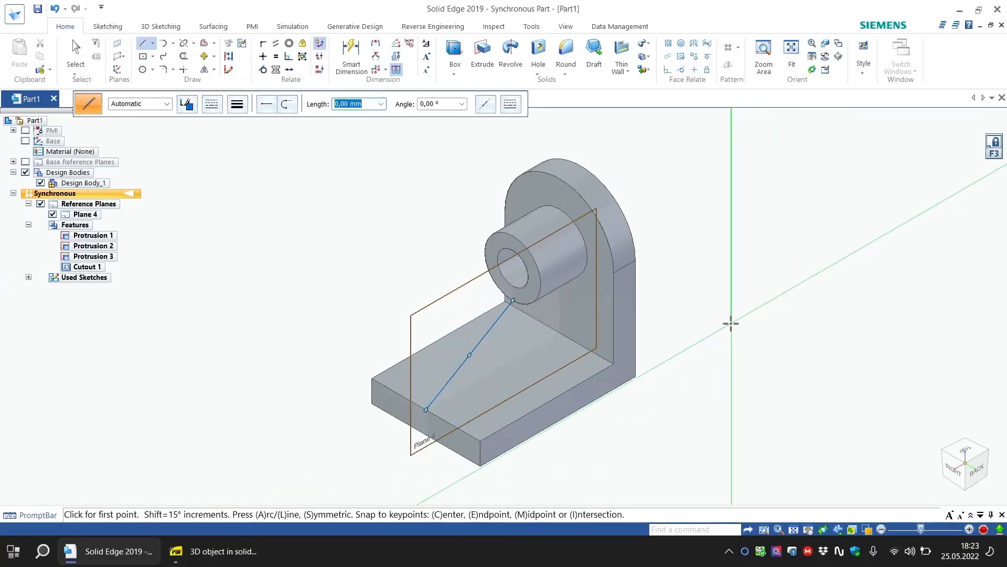
mouse_move(730, 324)
middle_down()
mouse_move(649, 273)
mouse_move(672, 286)
mouse_move(864, 247)
mouse_move(679, 275)
mouse_move(687, 270)
middle_up()
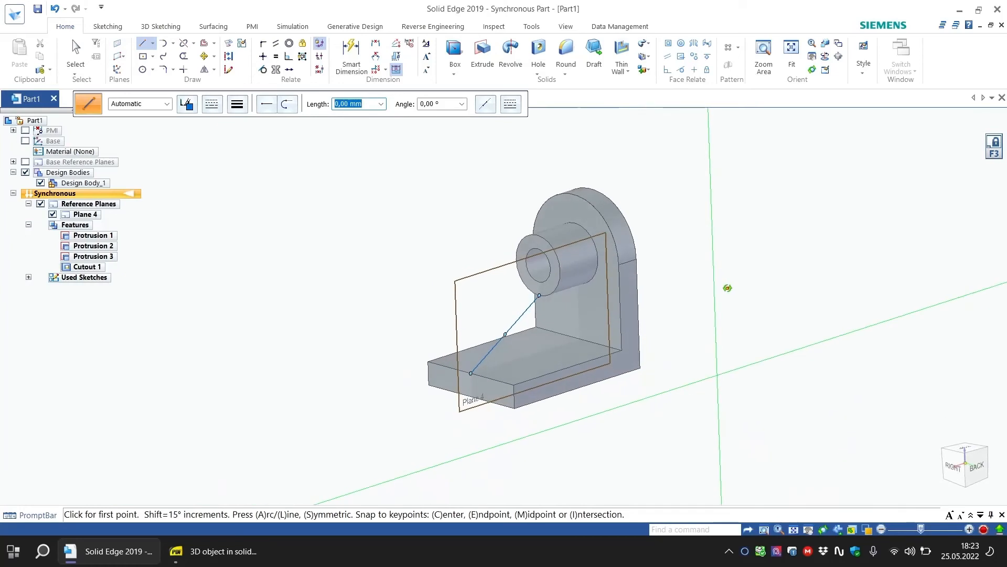
scroll(661, 362, up, 2)
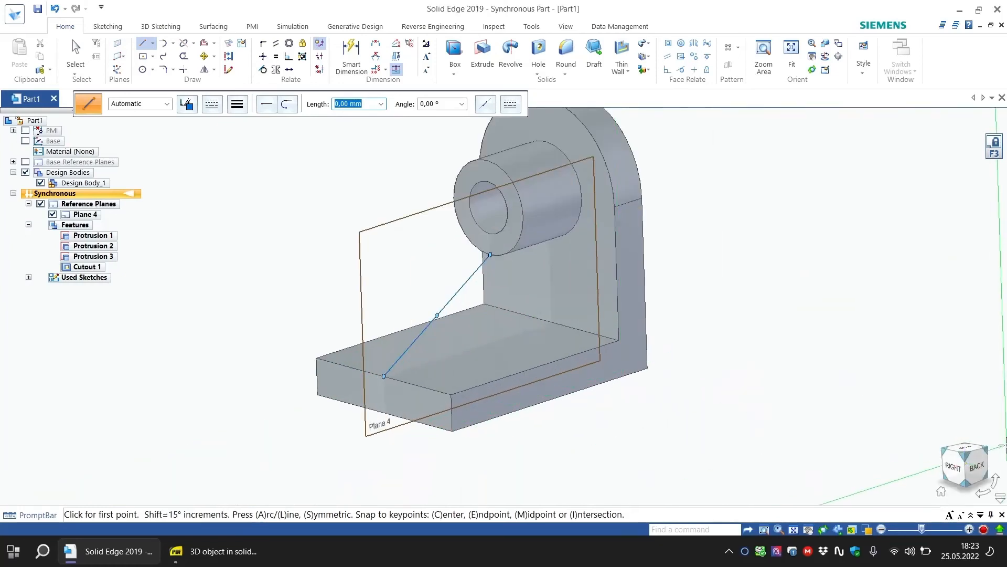
click(964, 456)
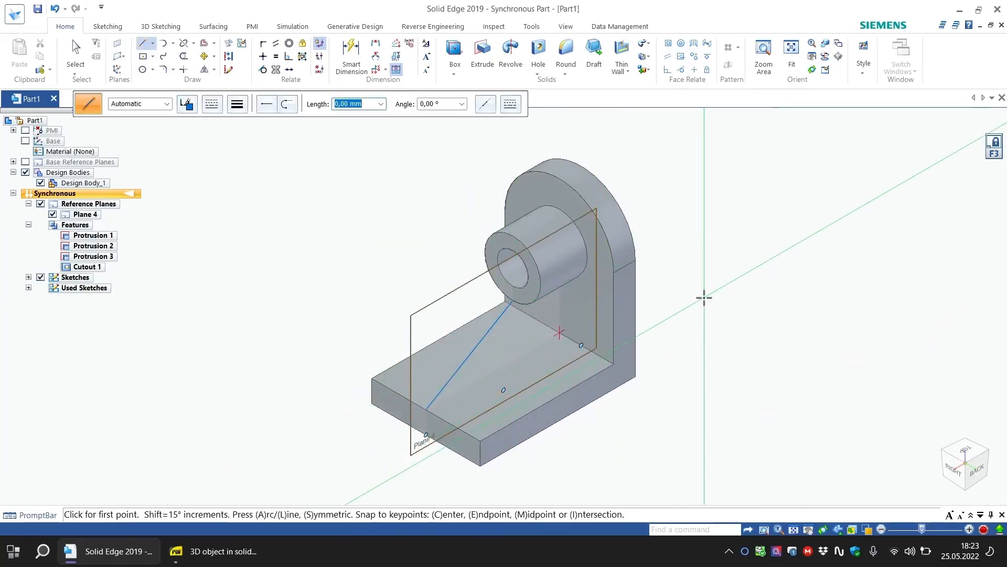
key(Escape)
middle_drag(729, 325, 724, 297)
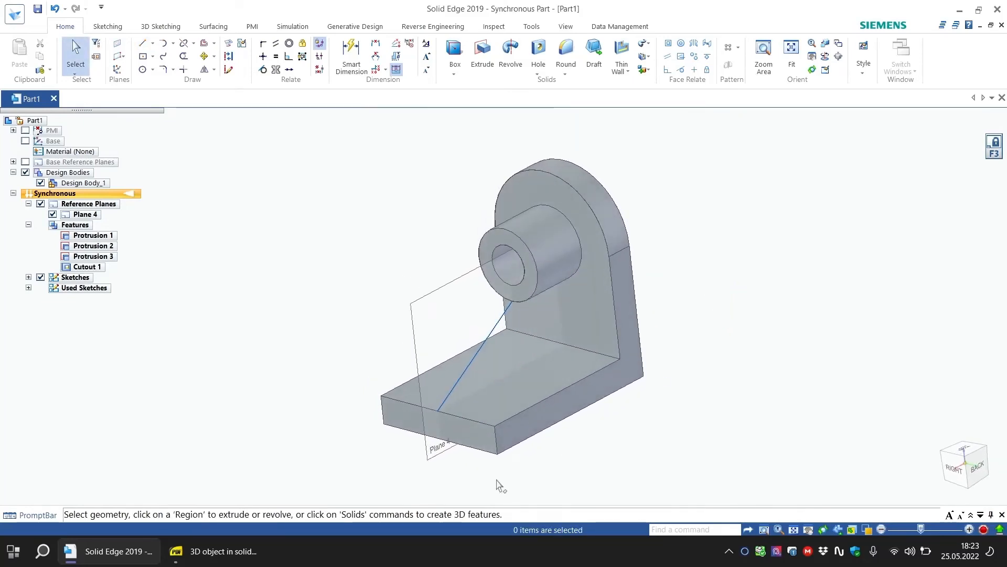
Examine the exercise instructions on the Plane 4 base line and on creating the rib with its width.
click(220, 550)
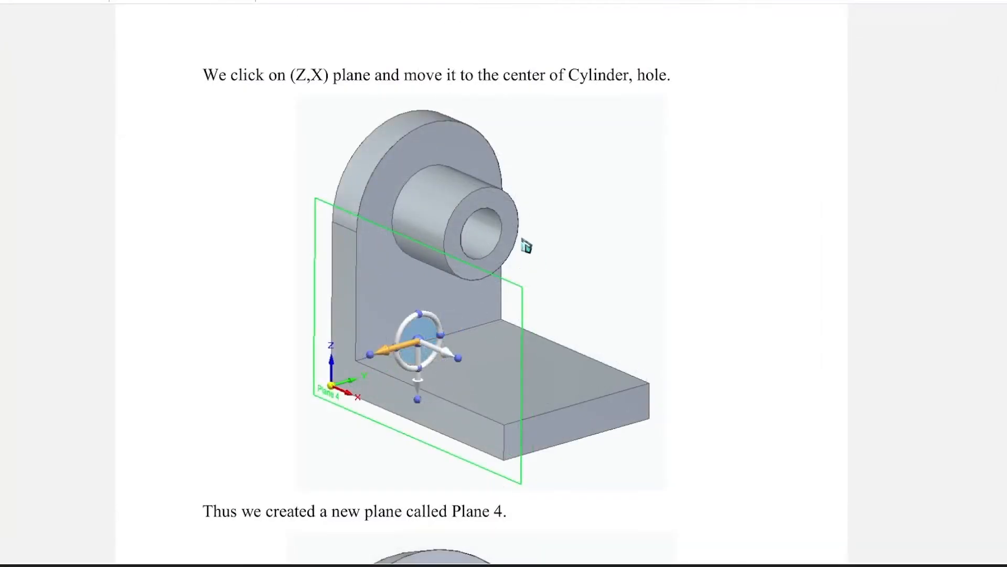
scroll(526, 247, down, 15)
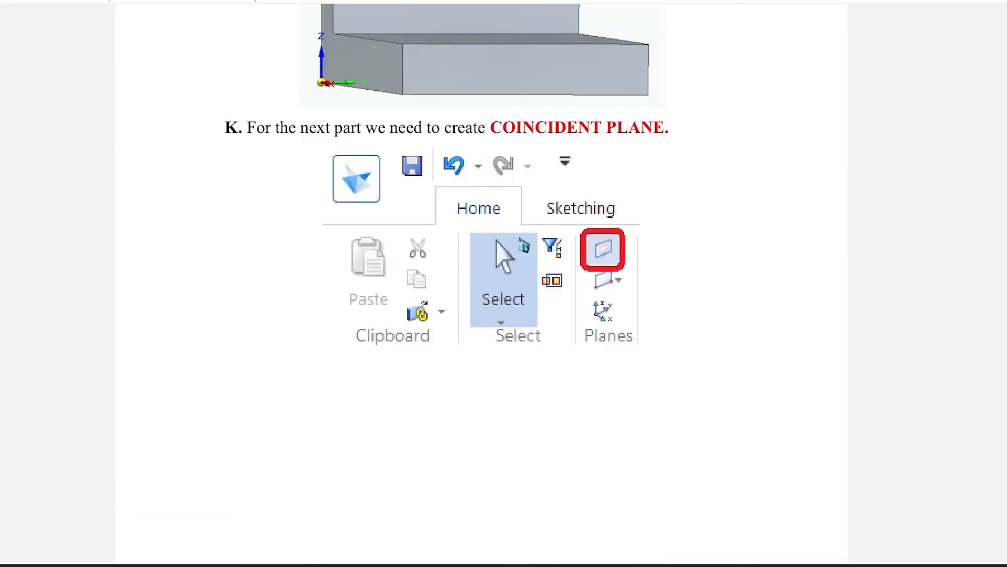
scroll(522, 243, down, 5)
scroll(519, 246, up, 4)
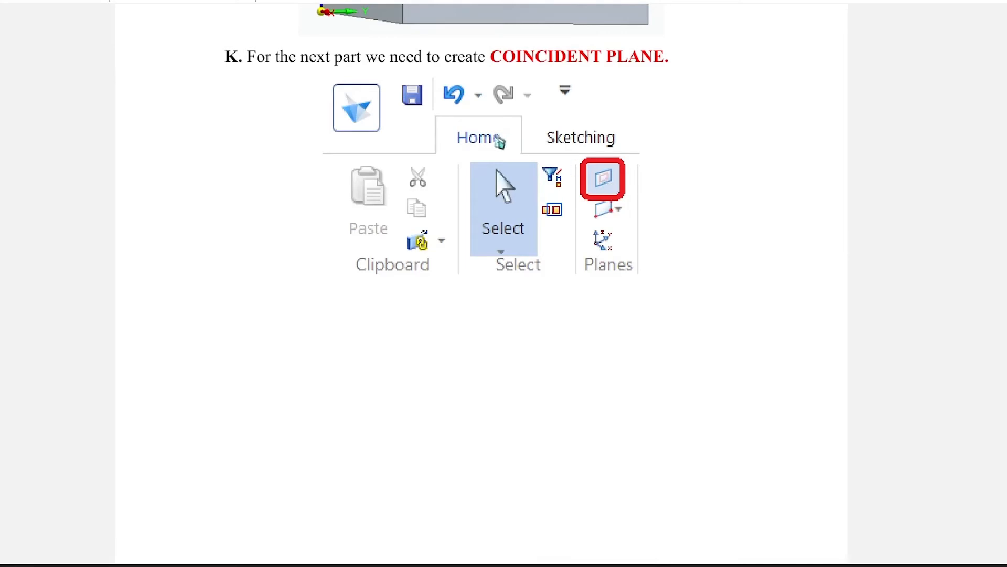
click(111, 551)
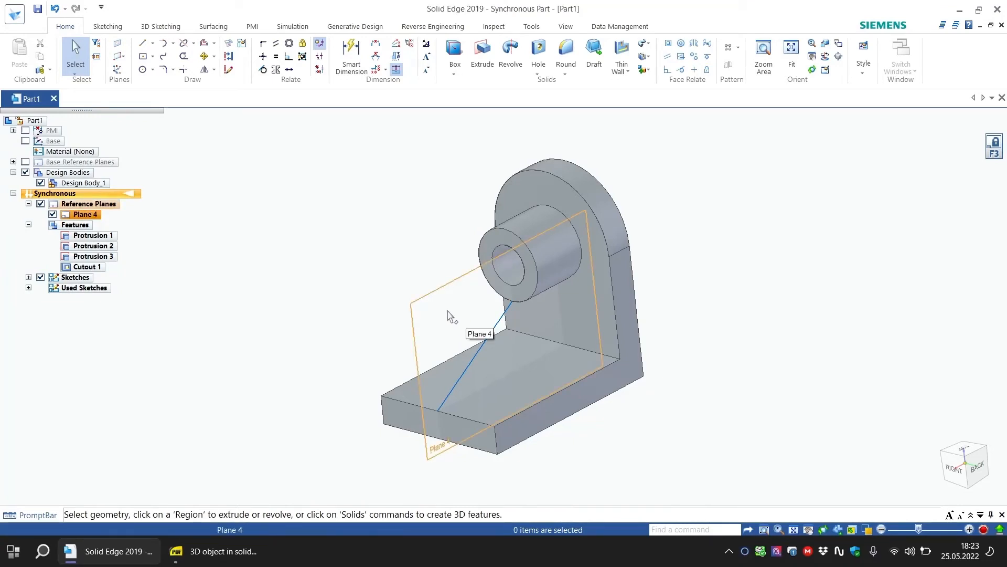
click(142, 43)
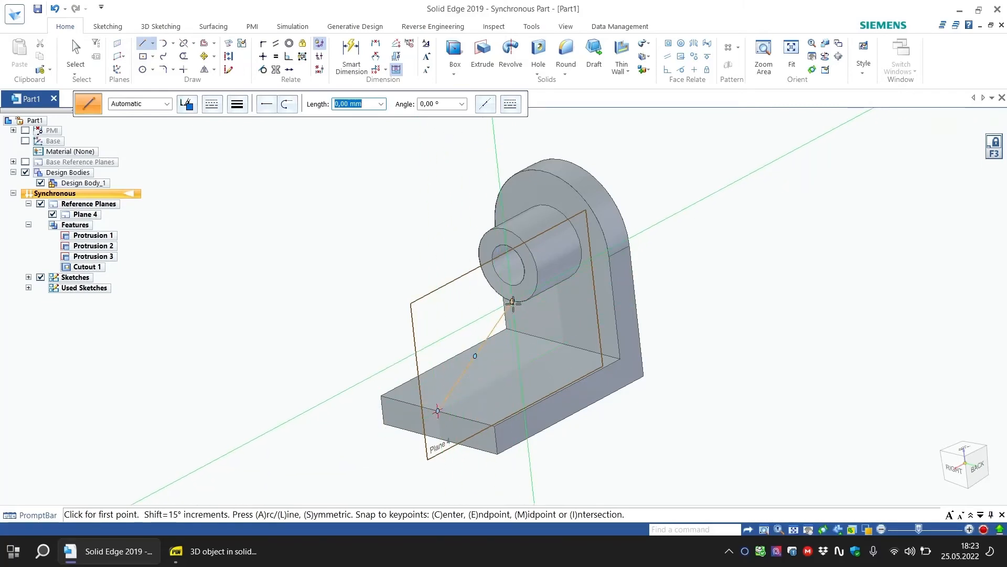
key(Escape)
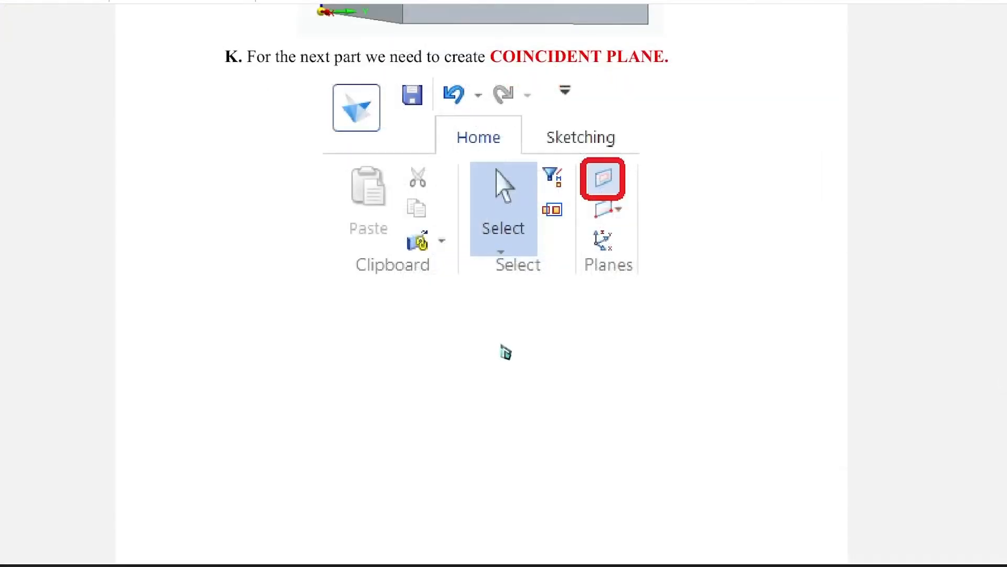
scroll(528, 309, down, 10)
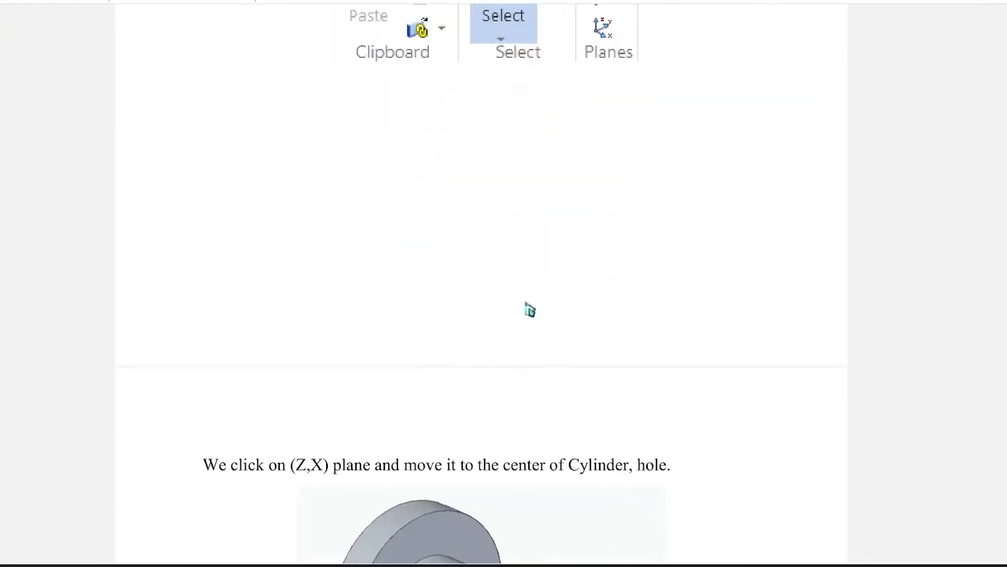
scroll(530, 311, down, 9)
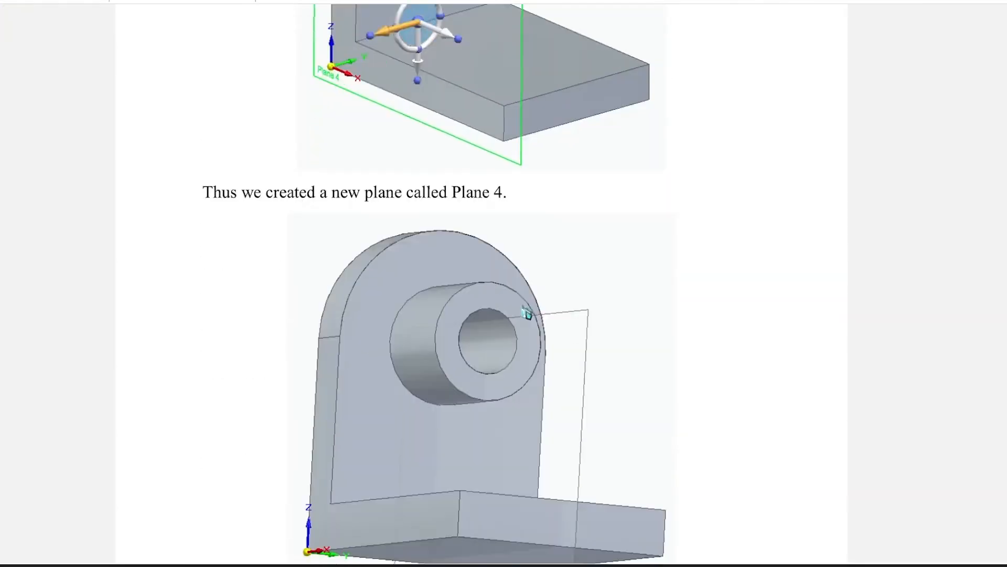
scroll(530, 310, down, 9)
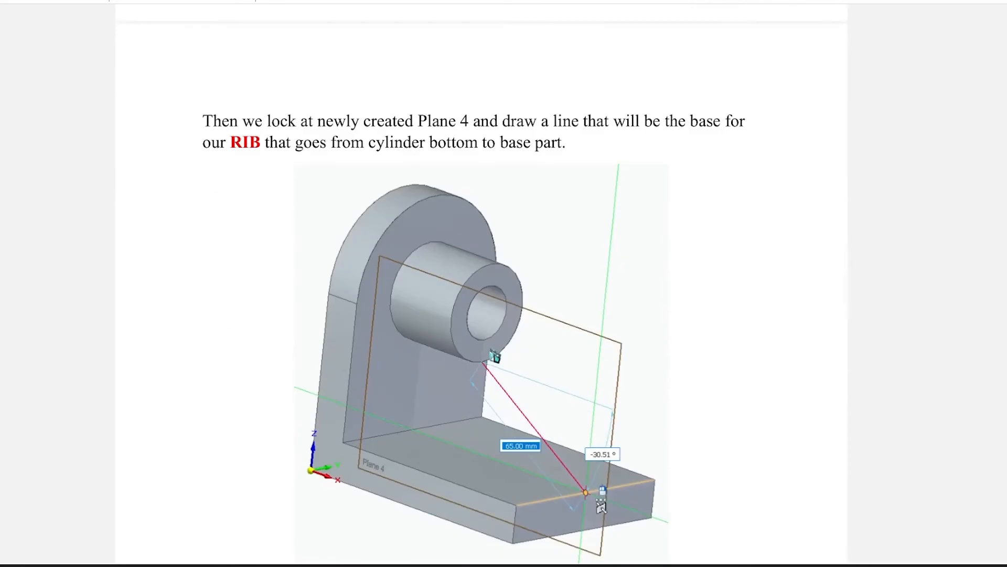
scroll(495, 357, down, 8)
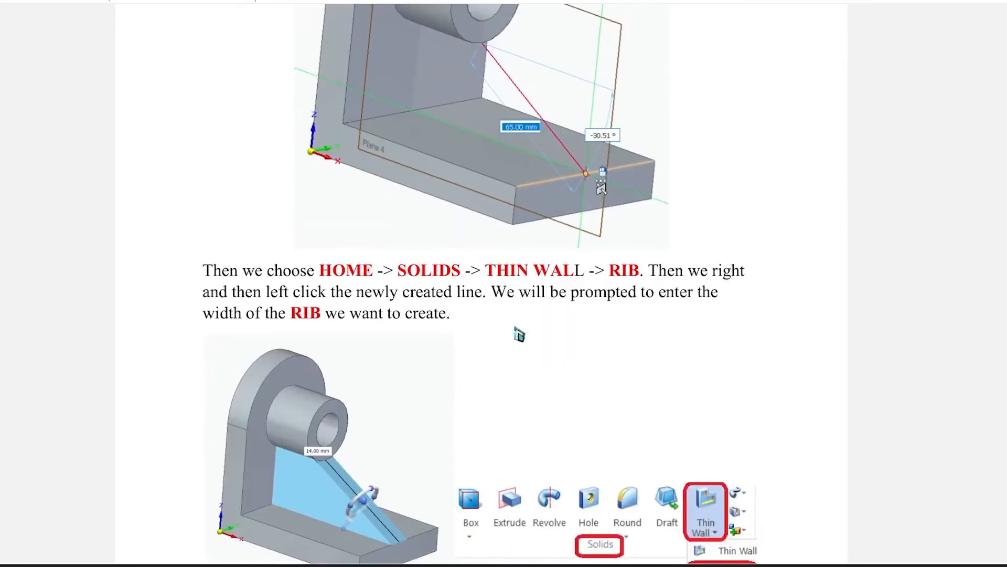
scroll(626, 300, down, 2)
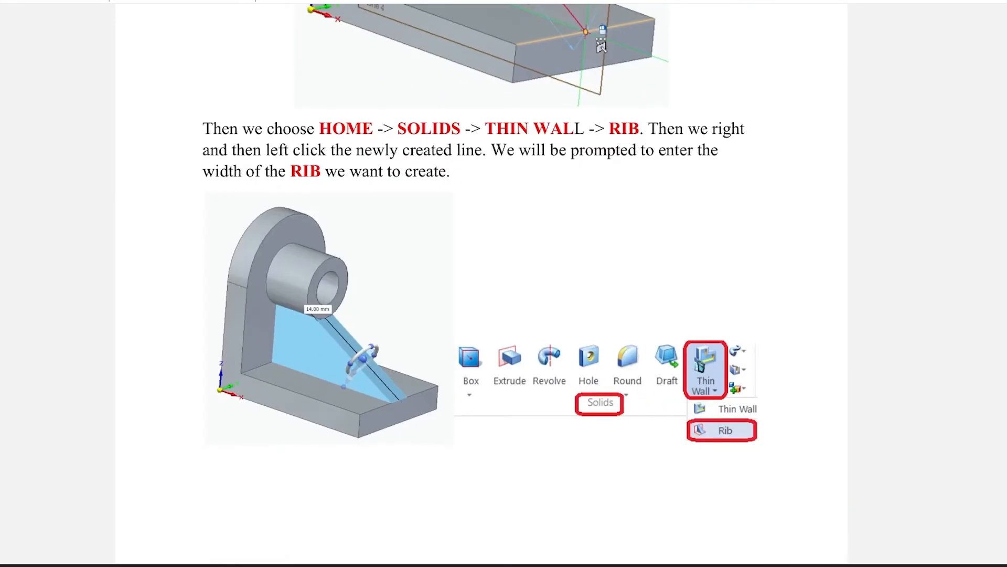
scroll(705, 229, up, 1)
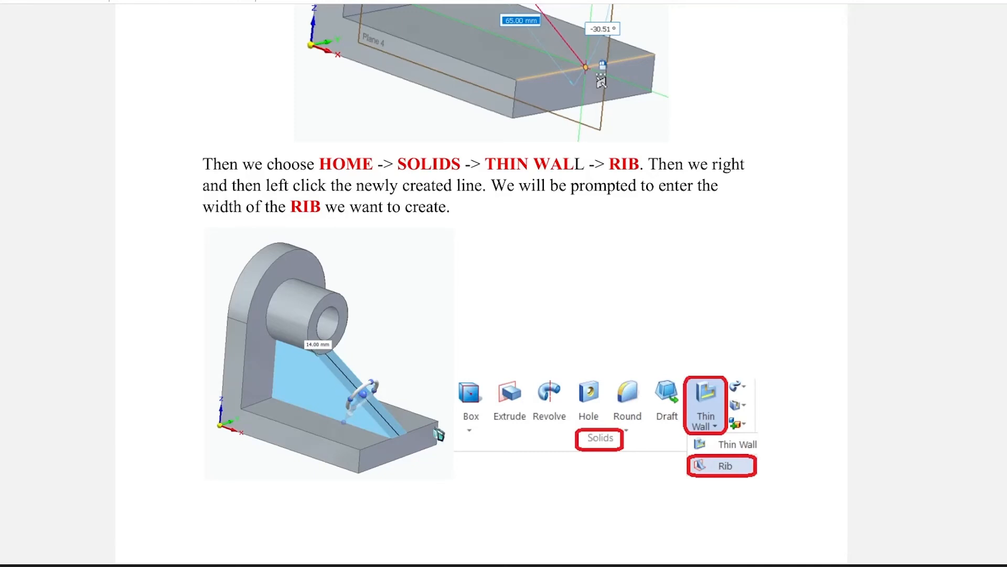
scroll(533, 449, down, 2)
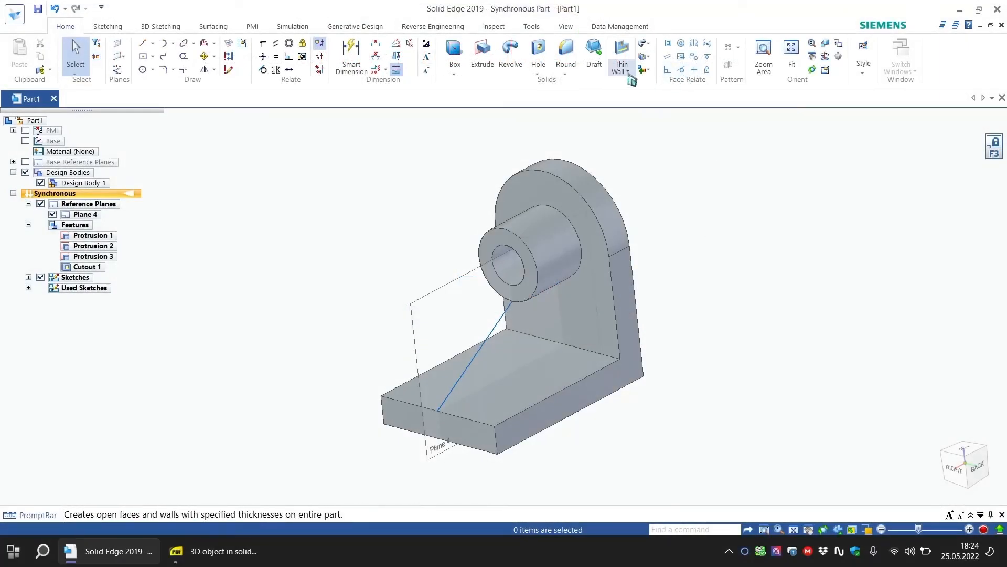
Create a centered 14 mm thick rib from the sloping sketch line between the cylinder and the base plate.
click(628, 72)
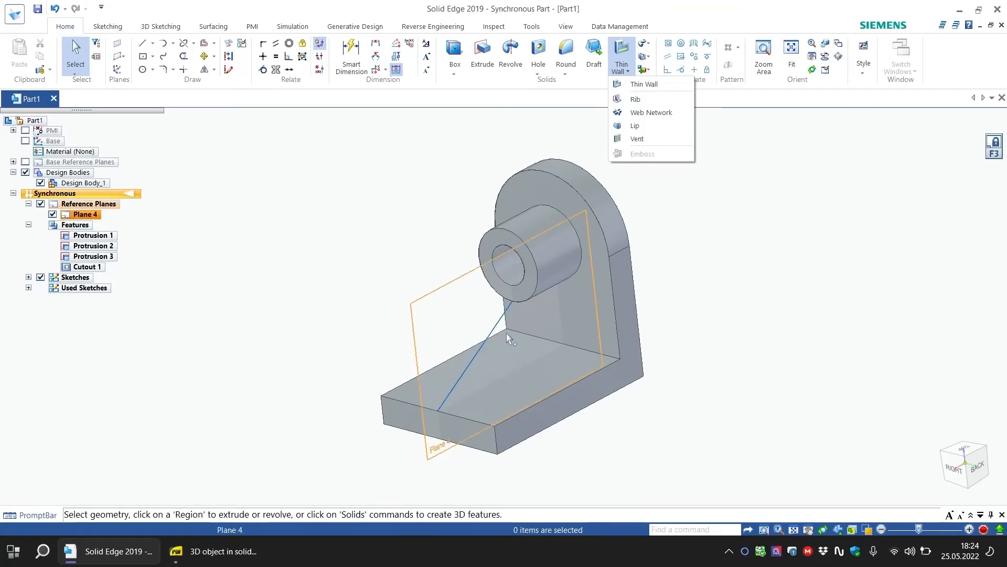
click(649, 101)
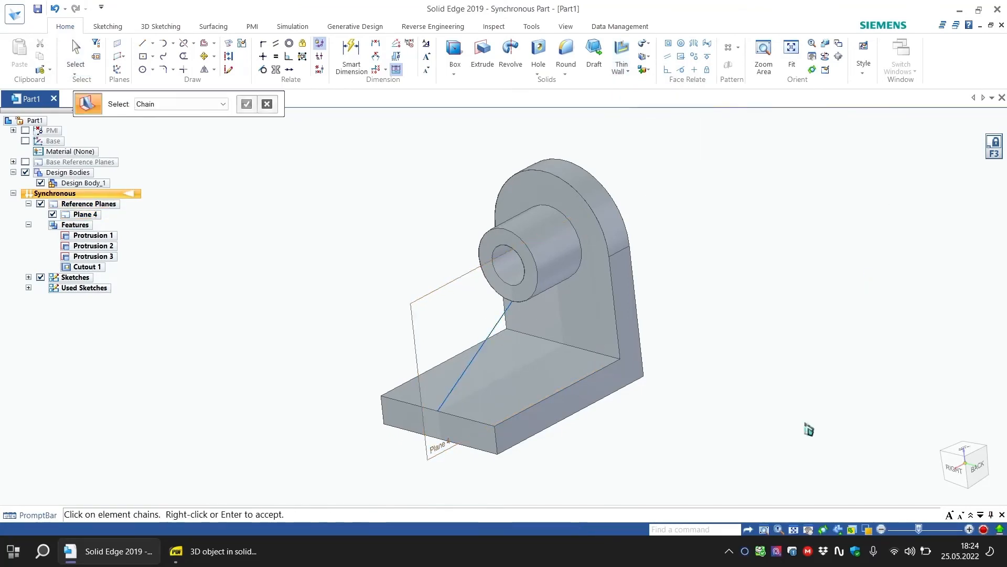
click(498, 333)
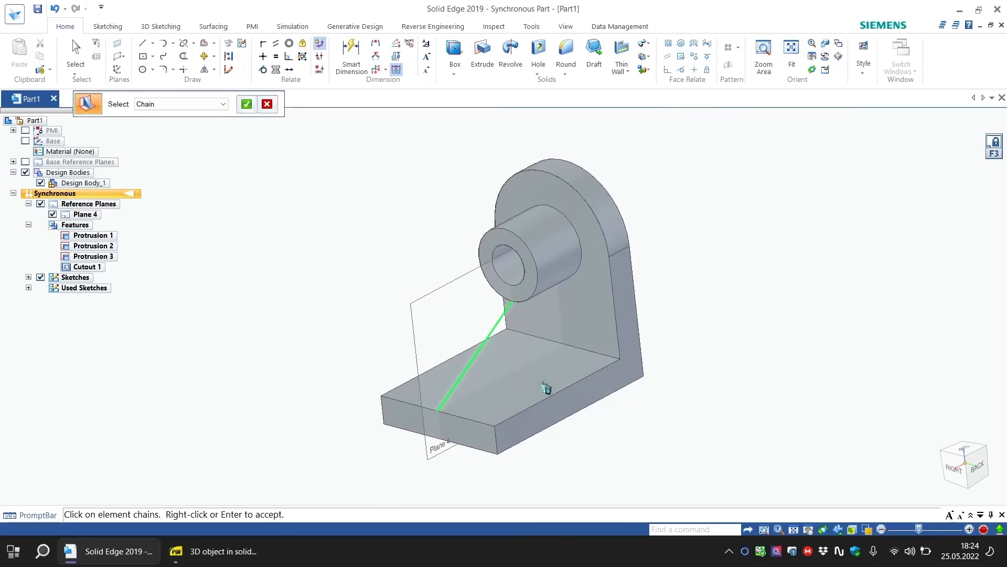
right_click(497, 342)
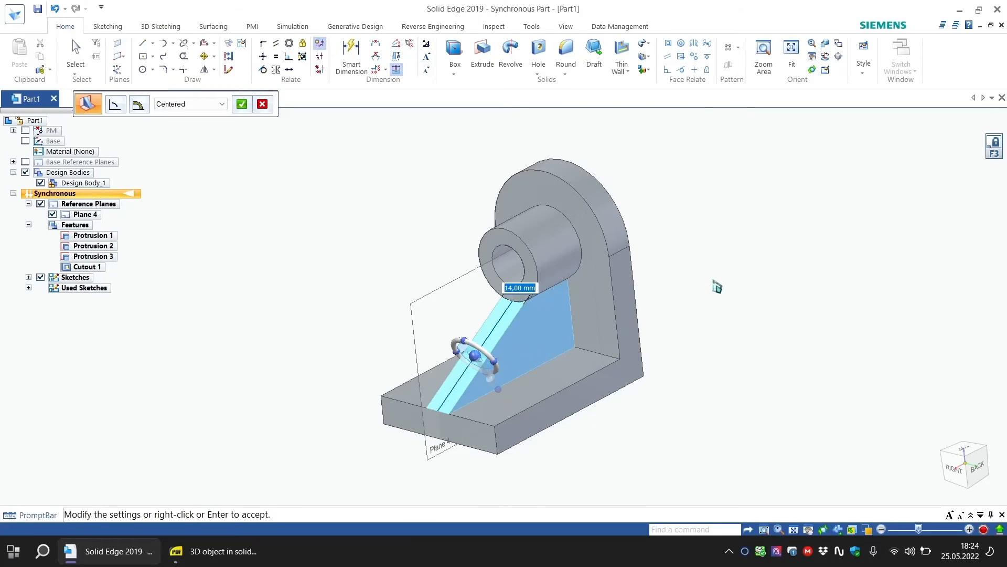
middle_drag(717, 287, 586, 342)
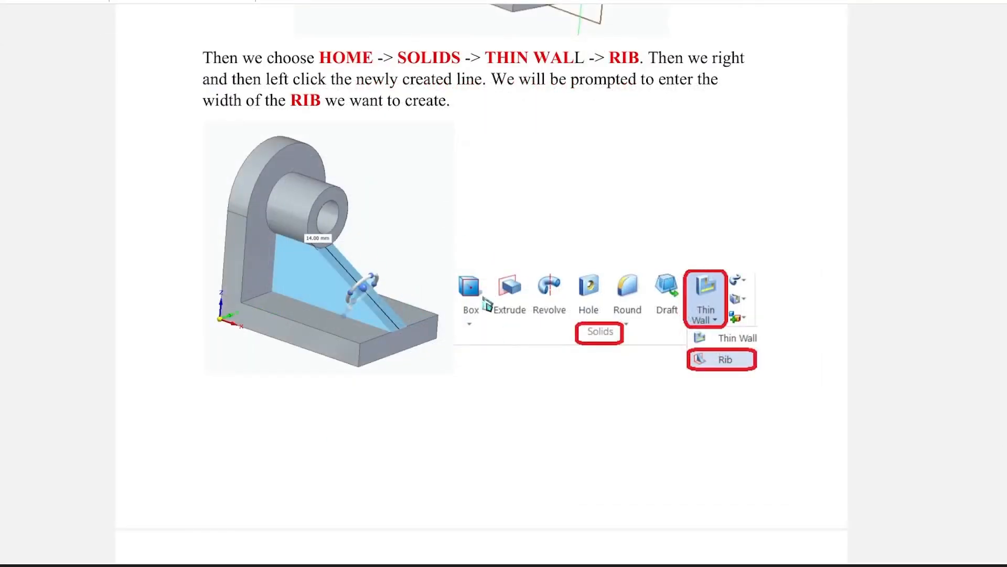
scroll(577, 240, down, 7)
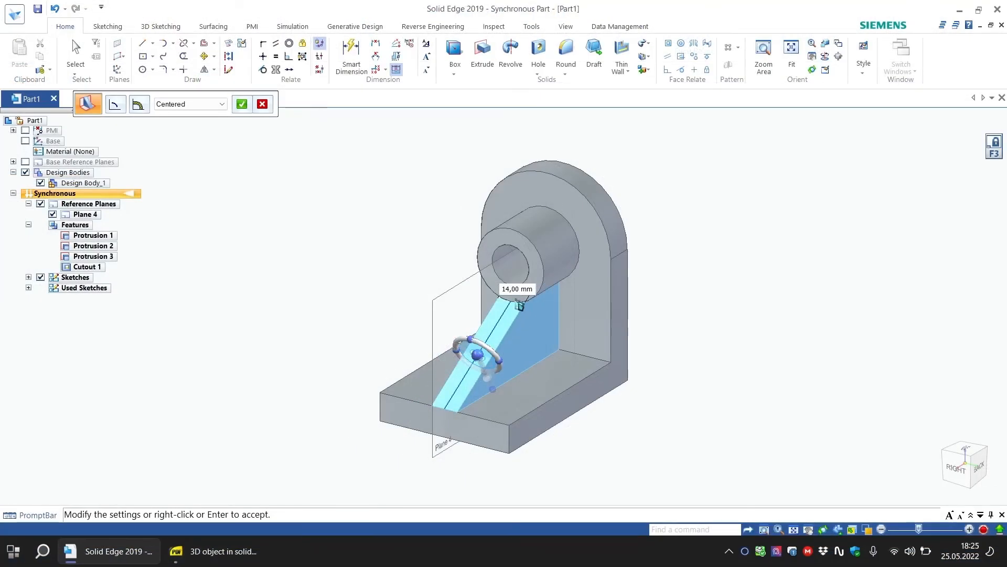
drag(534, 291, 501, 295)
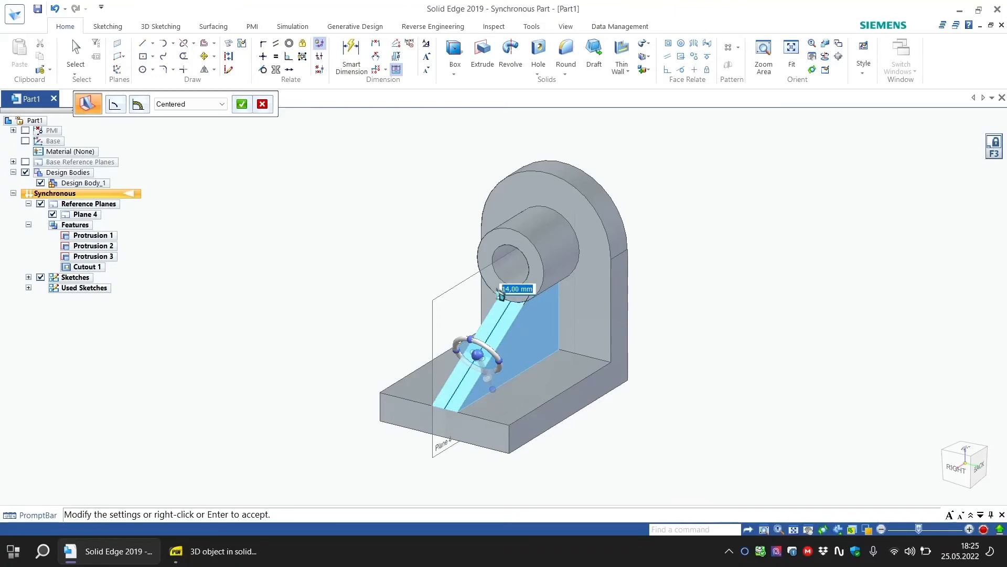
text(14)
key(Return)
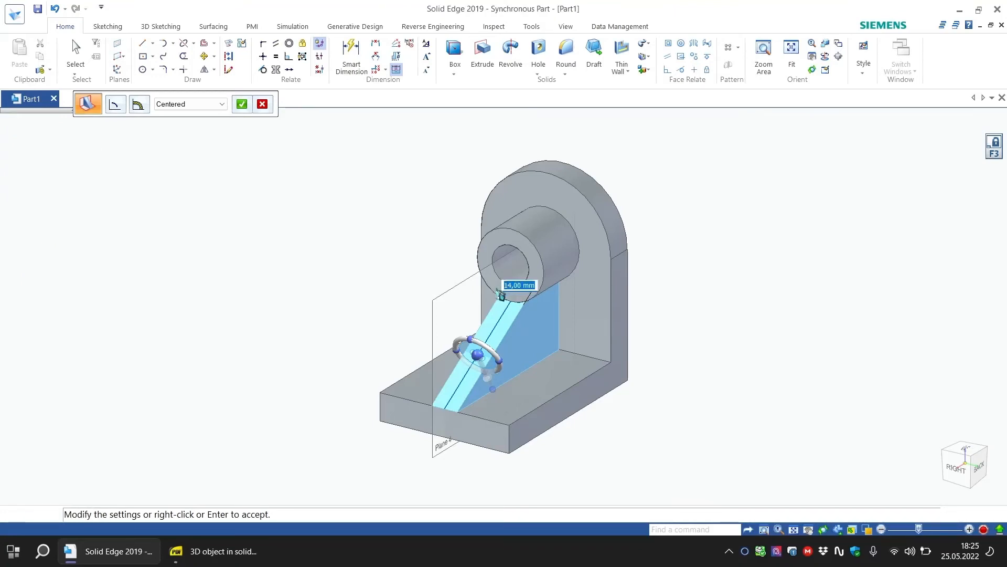
middle_drag(791, 360, 621, 395)
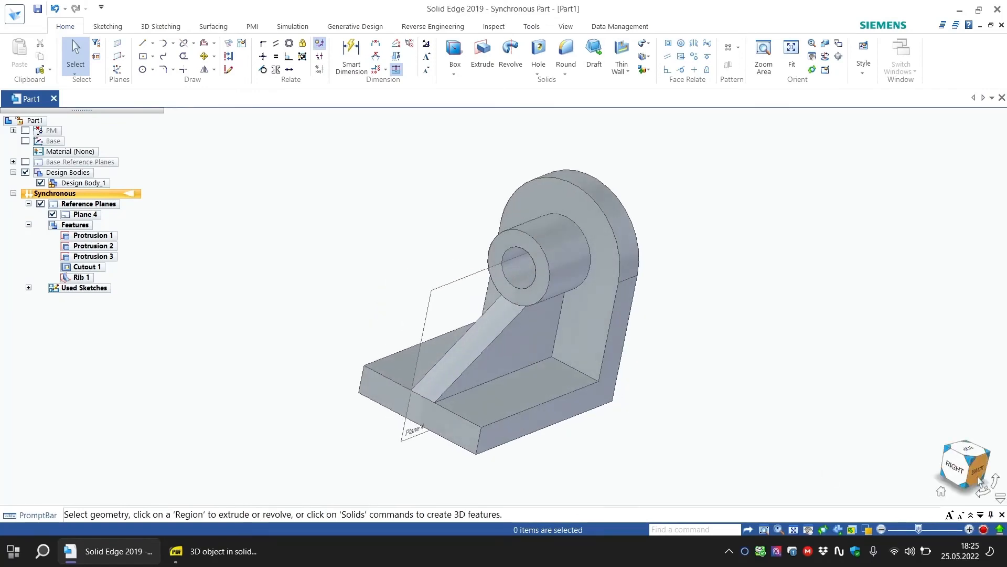
Inspect the new rib from several angles and show the PMI dimensions on the model.
click(971, 461)
scroll(560, 388, up, 2)
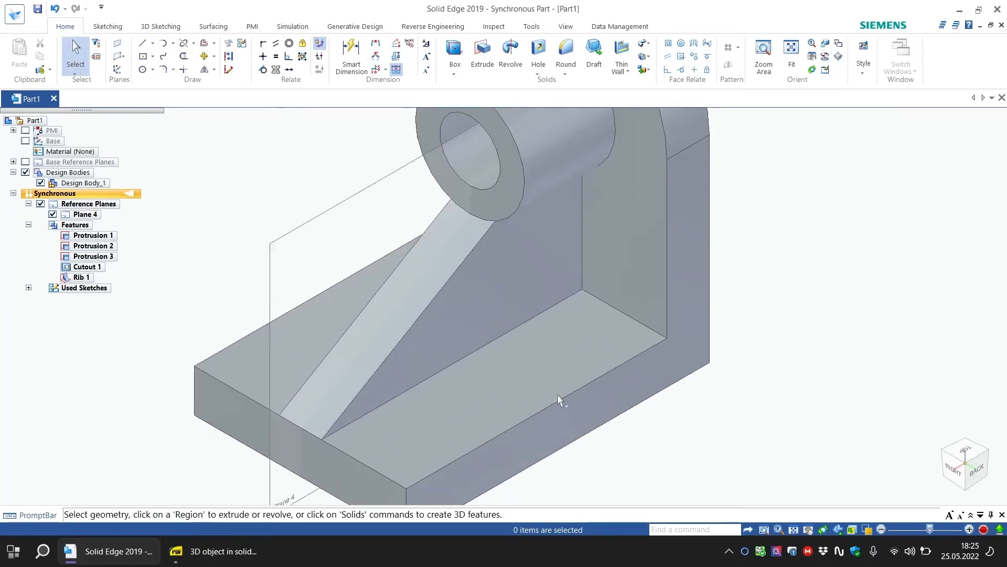
scroll(559, 401, down, 3)
middle_drag(668, 315, 554, 314)
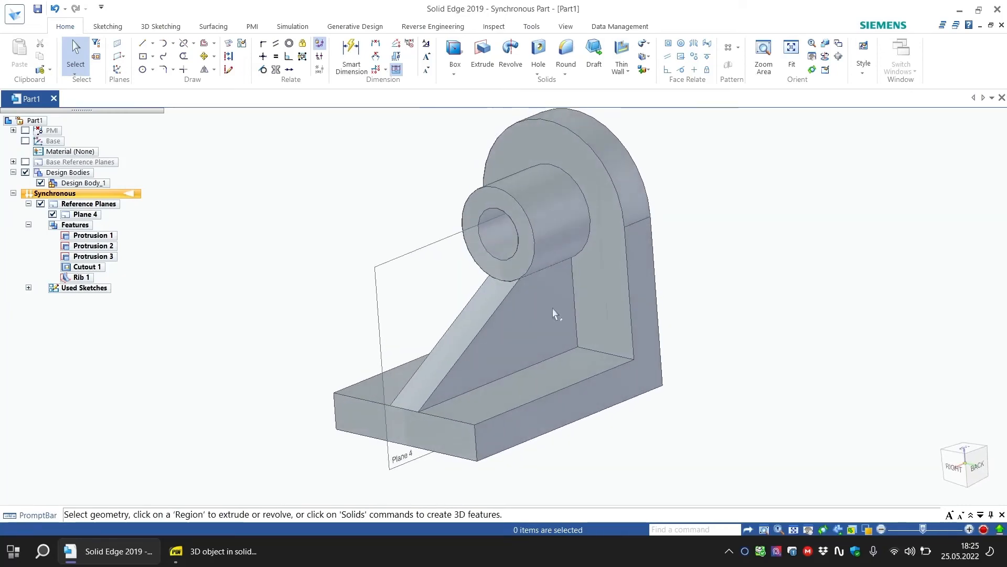
click(25, 130)
middle_drag(665, 321, 735, 304)
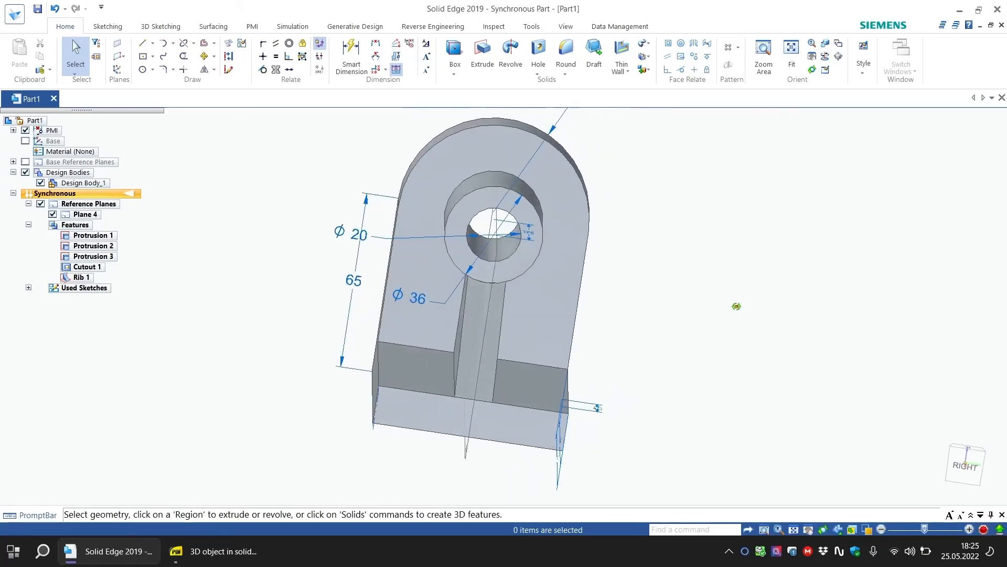
Try to dimension the rib between its edges and corner points with Smart Dimension.
click(351, 55)
mouse_move(702, 380)
middle_down()
mouse_move(754, 366)
mouse_move(702, 375)
middle_up()
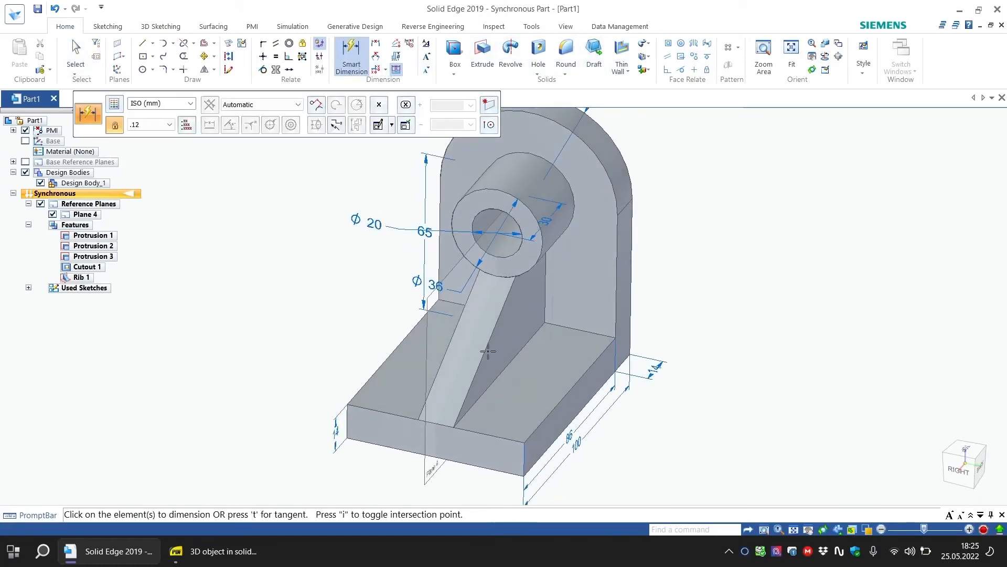
click(454, 338)
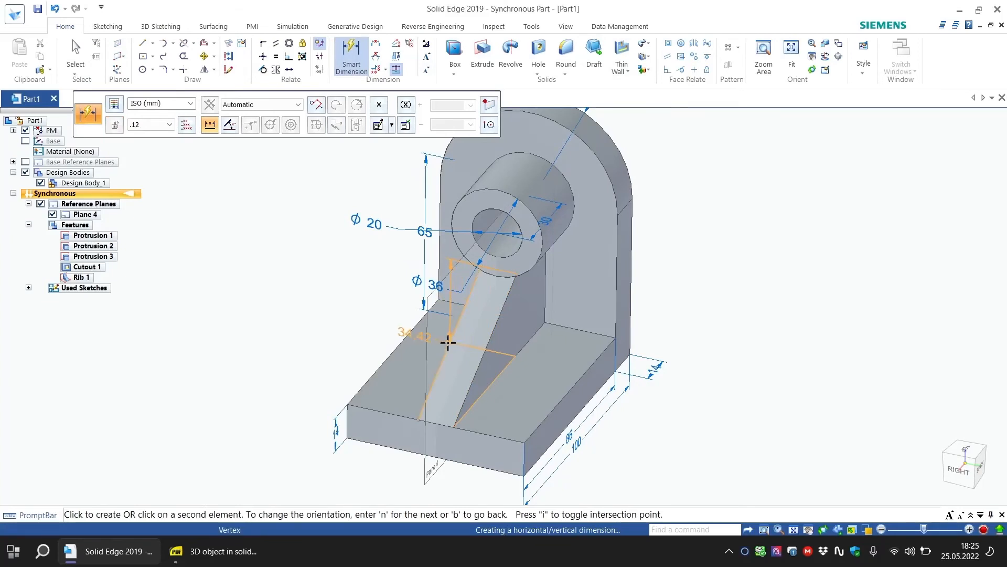
click(449, 342)
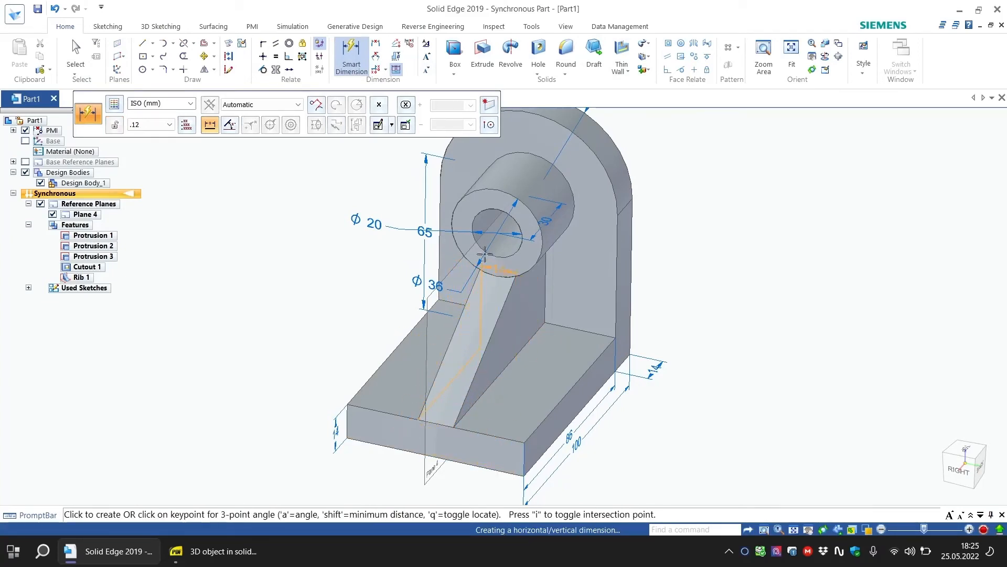
click(494, 289)
middle_drag(734, 277, 663, 270)
Hide the PMI dimensions and Plane 4, and leave the dimension command.
click(25, 130)
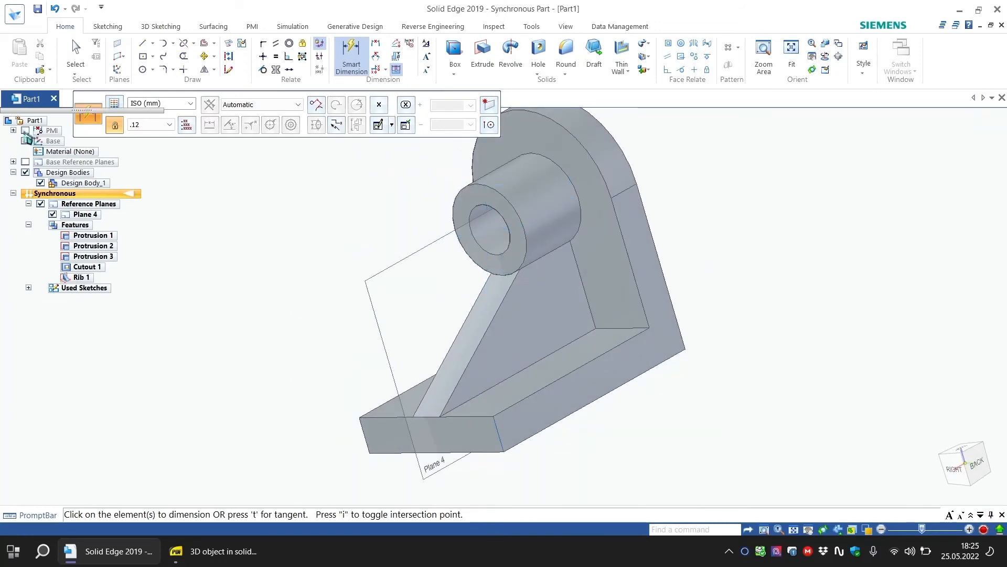
middle_drag(751, 313, 819, 315)
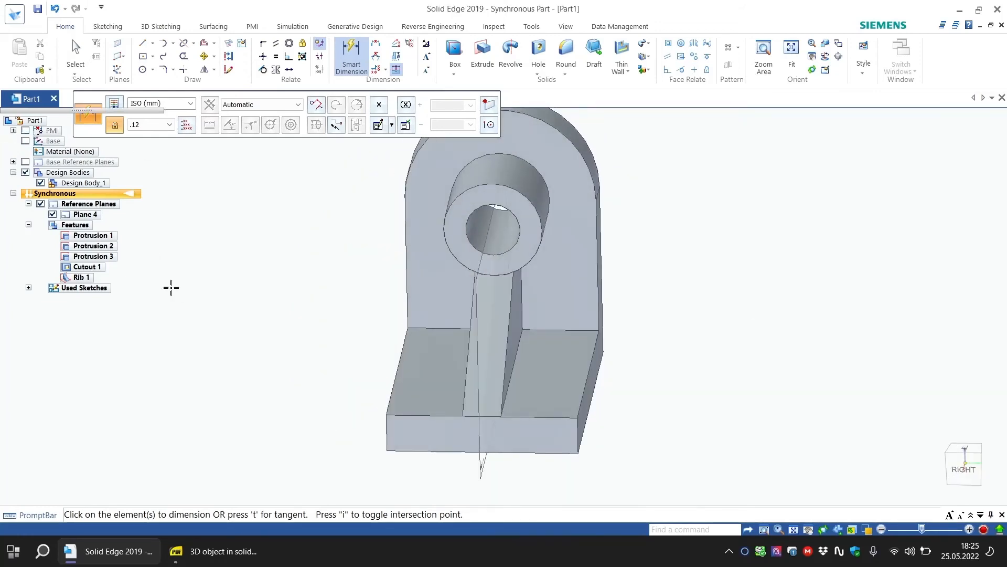
click(53, 214)
middle_drag(695, 301, 674, 319)
key(Escape)
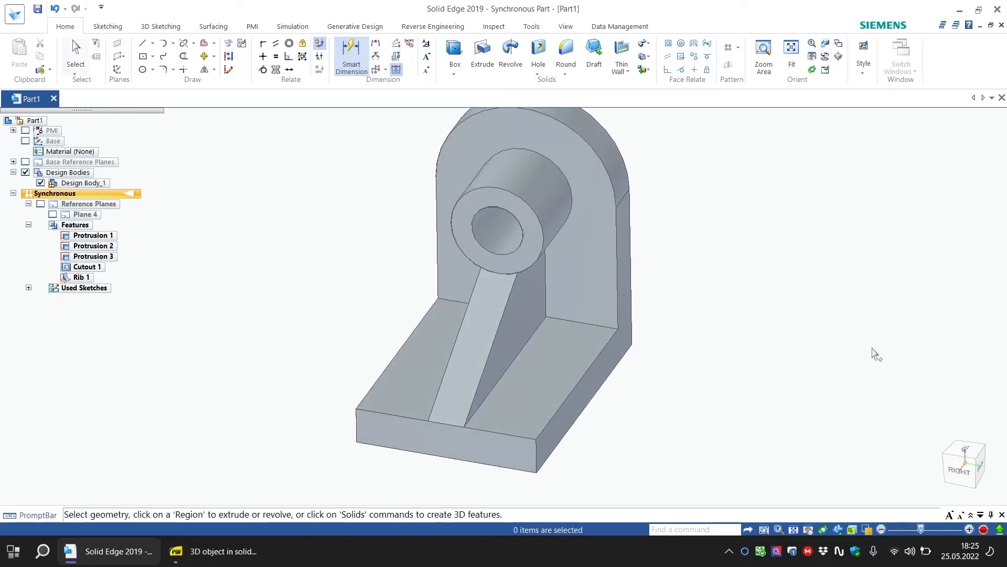
Inspect the bracket with its rib from several angles and return to the isometric view.
middle_drag(676, 415, 687, 419)
key(ctrl+i)
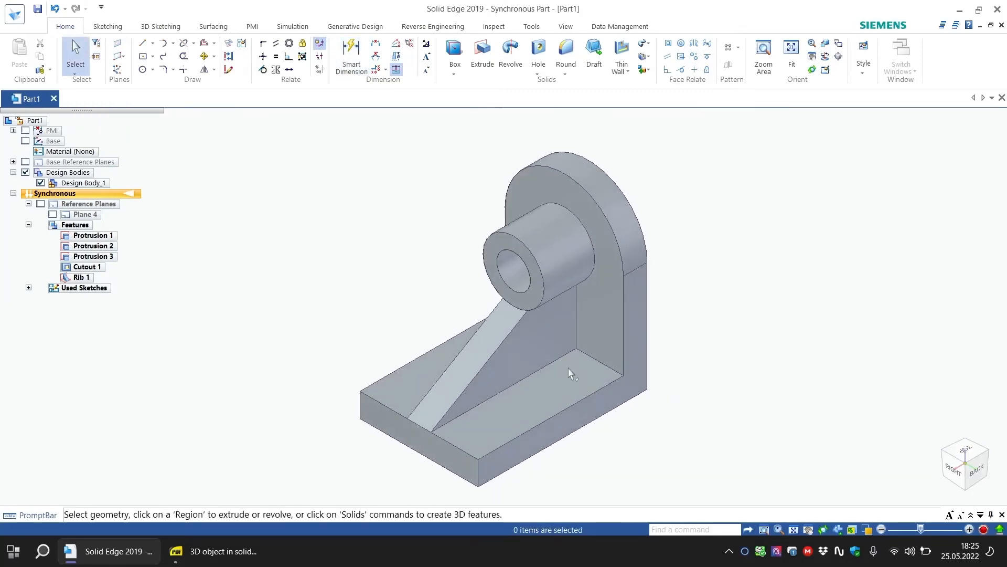
scroll(535, 405, up, 2)
scroll(537, 400, down, 2)
middle_drag(736, 299, 719, 457)
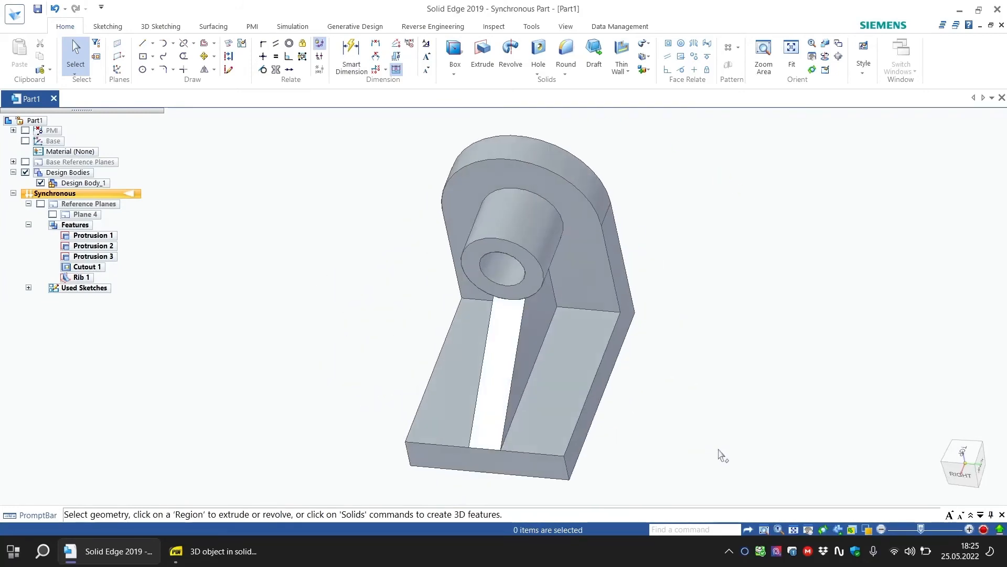
click(968, 465)
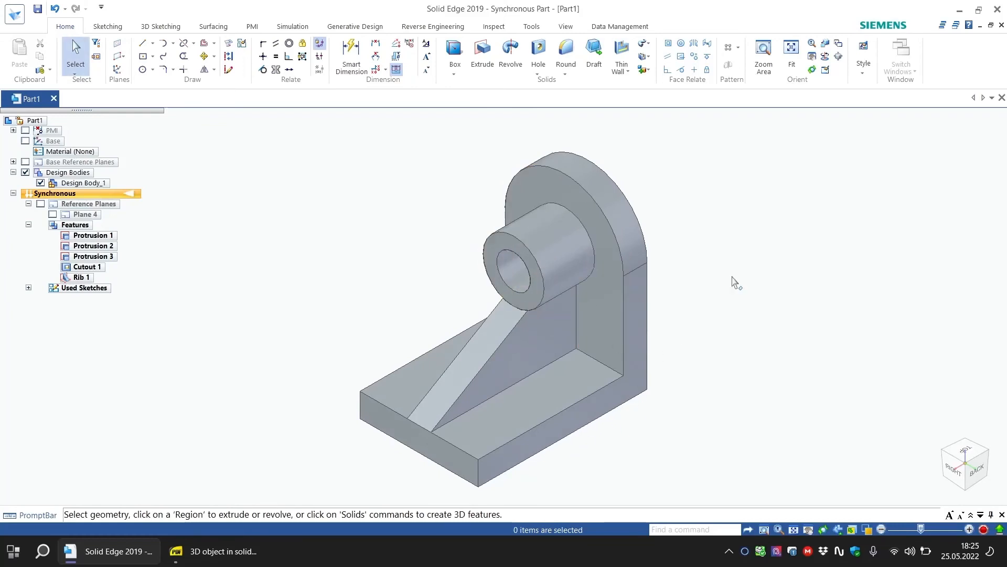
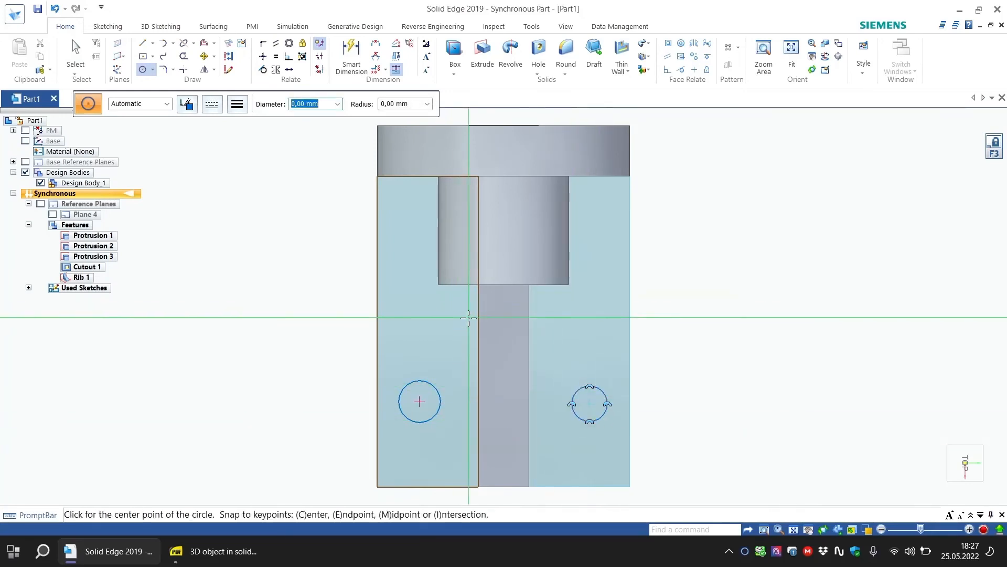
Dimension the diameters of both base plate circles and set the right circle's diameter to 15.2 mm.
key(Escape)
click(351, 52)
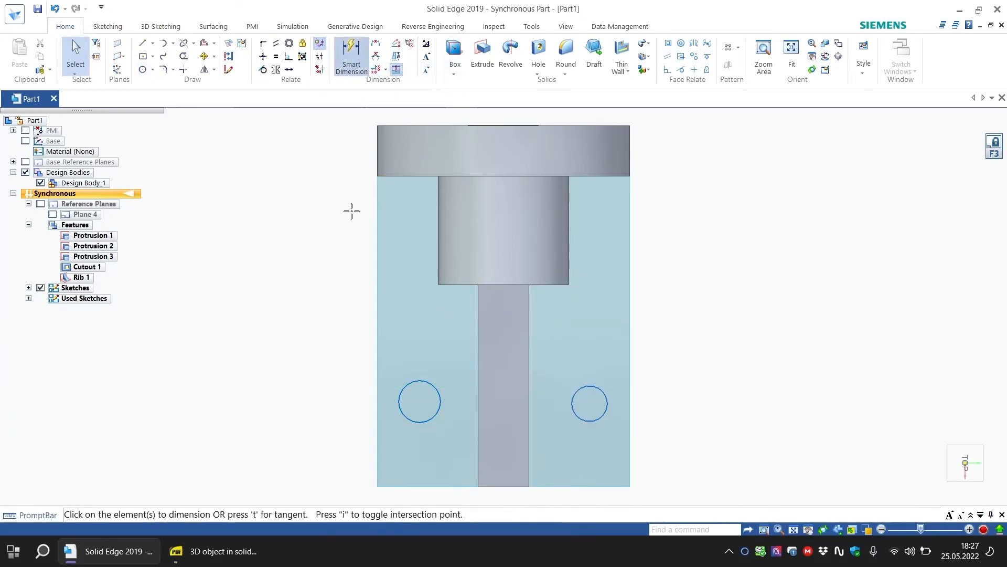
click(405, 388)
click(342, 377)
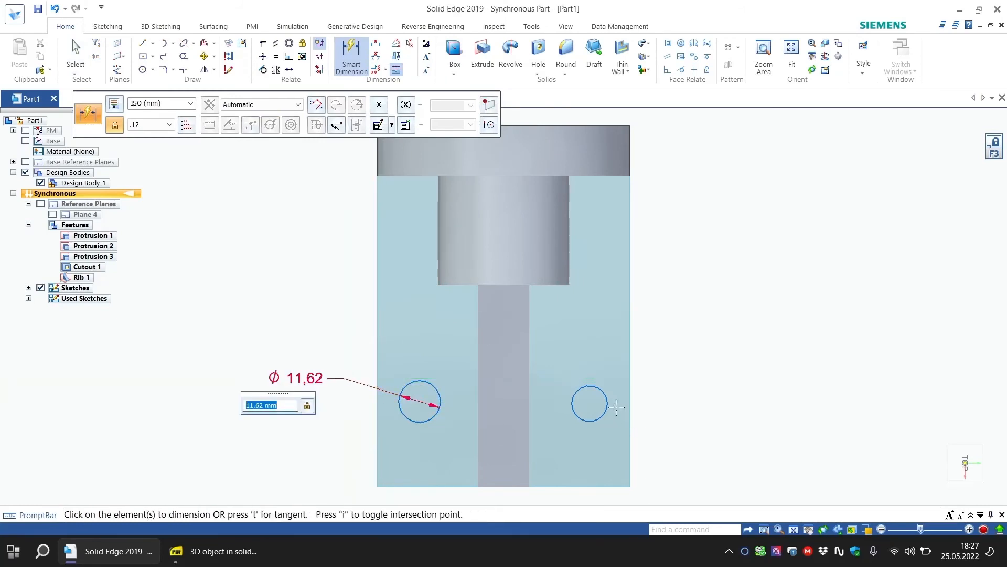
click(605, 400)
click(669, 367)
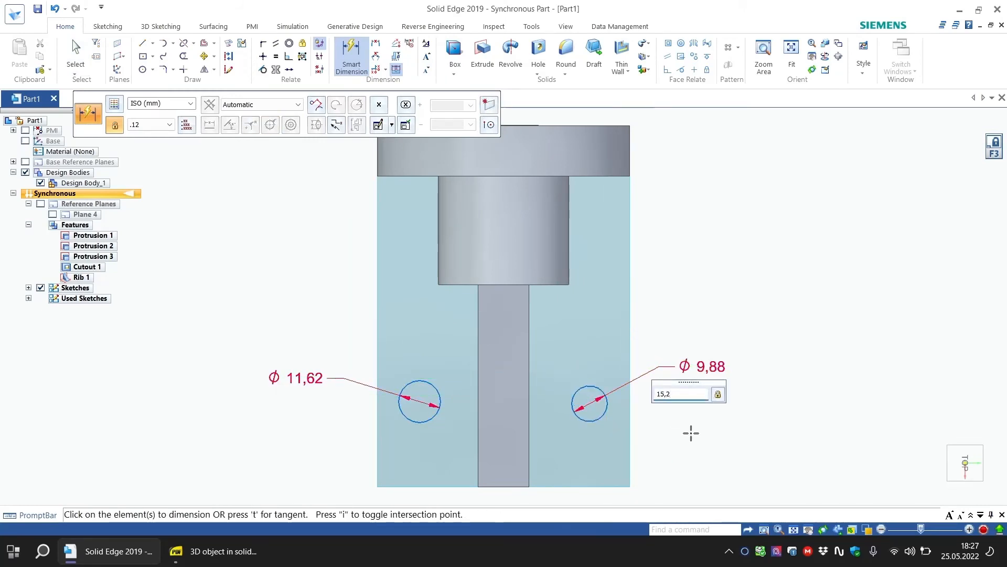
text(15,2)
key(Return)
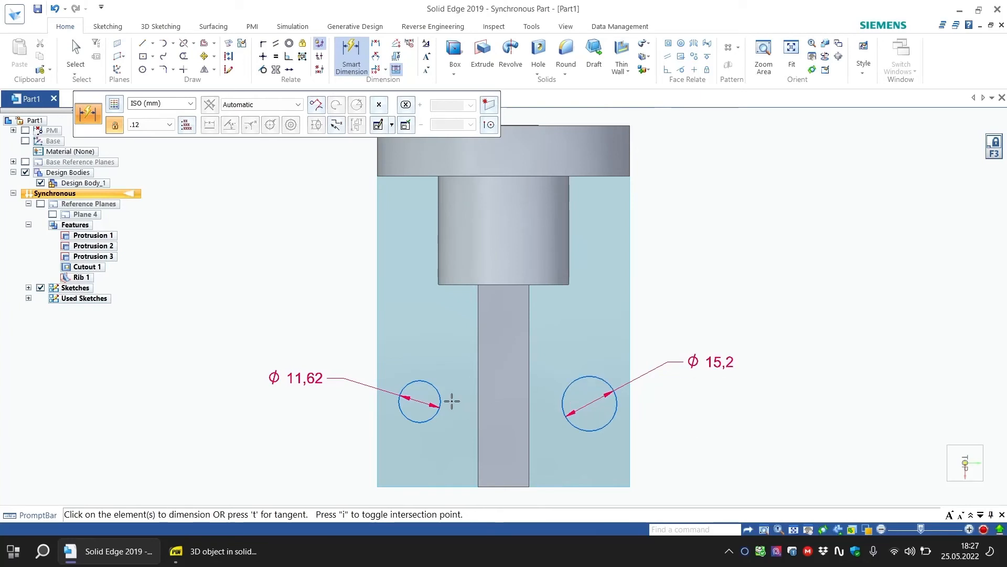
Set the diameter of the left circle on the base plate to 15.2 mm.
key(Escape)
click(440, 402)
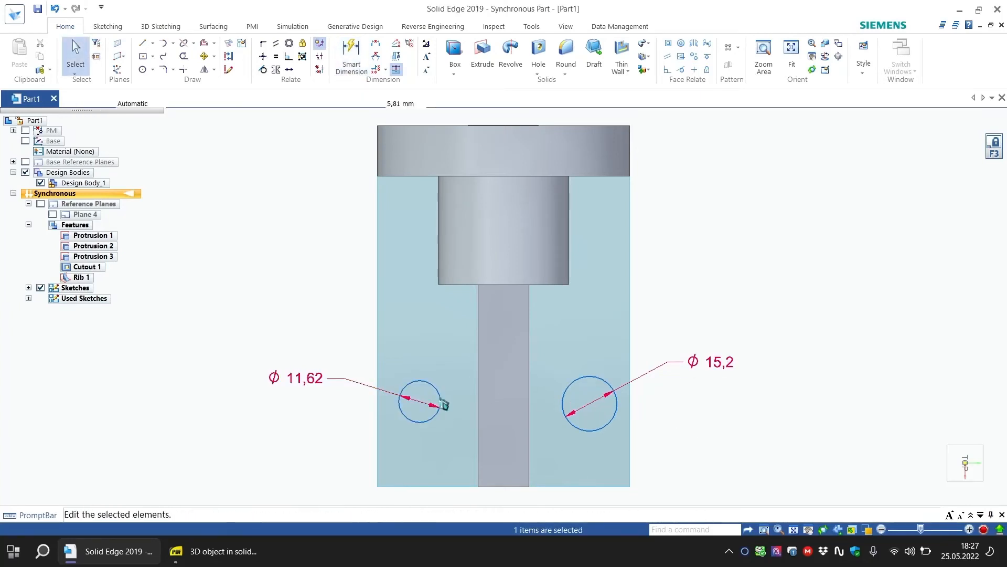
click(311, 386)
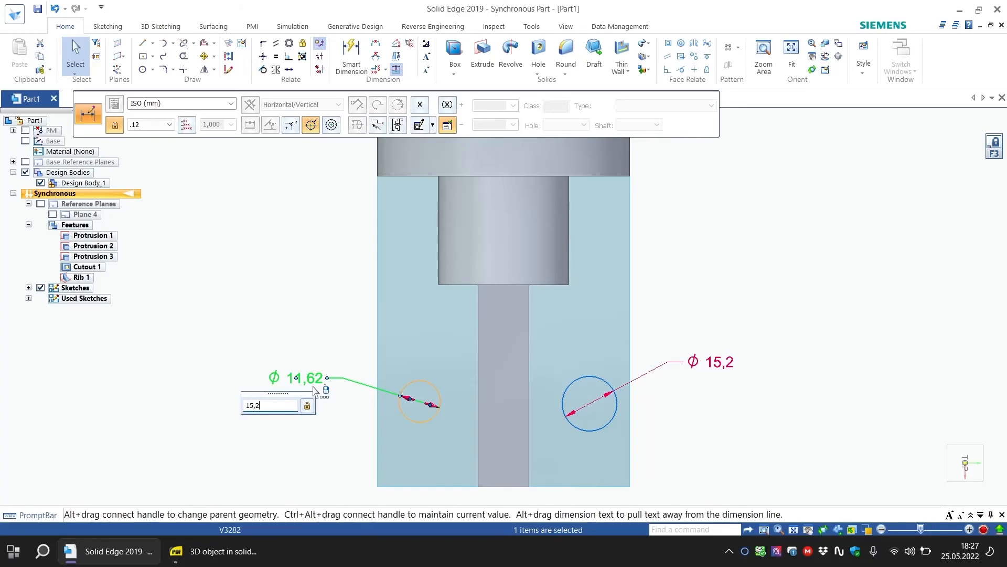
text(15,2)
key(Return)
key(Escape)
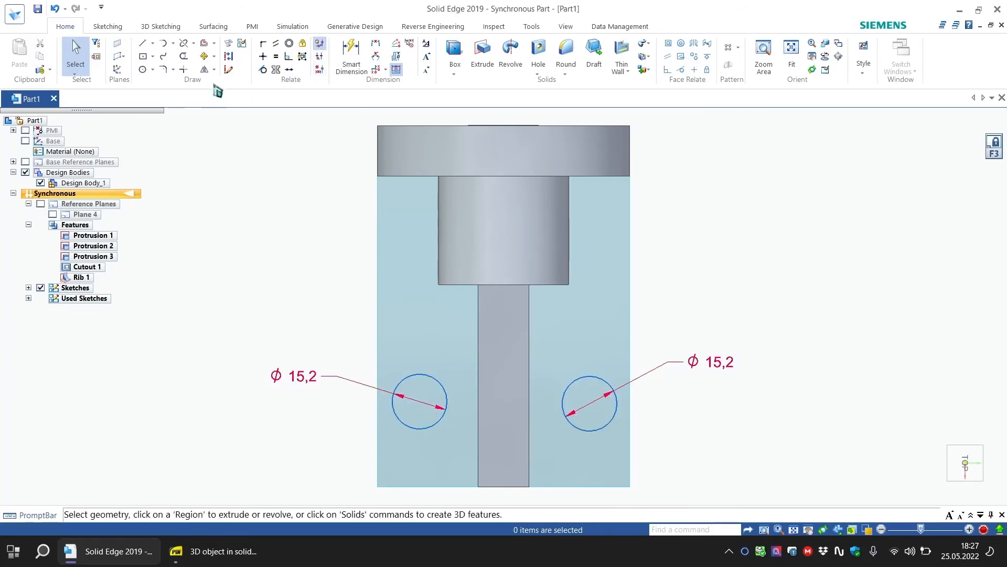
Align the centres of the two base plate circles with a Horizontal/Vertical relation.
click(262, 56)
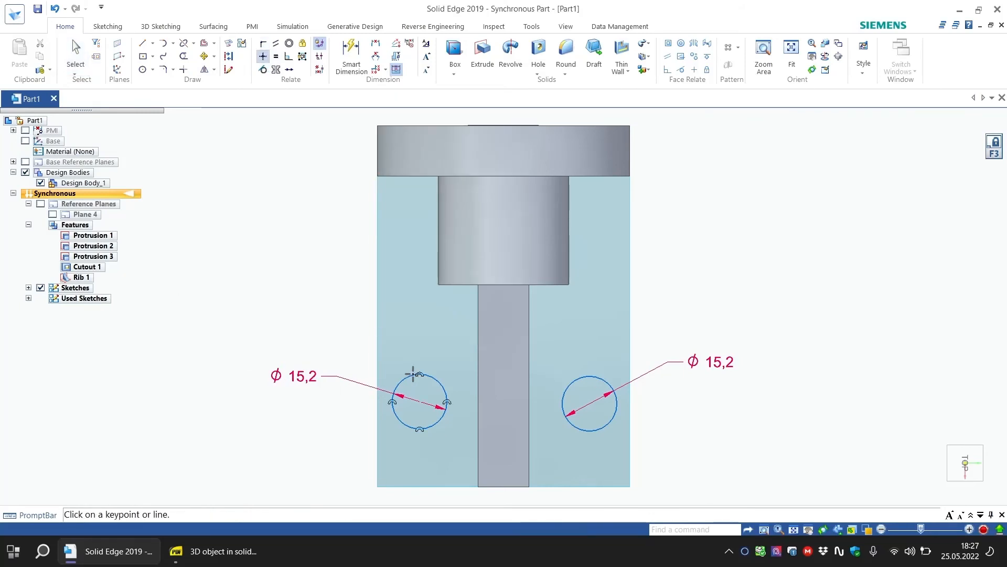
click(447, 402)
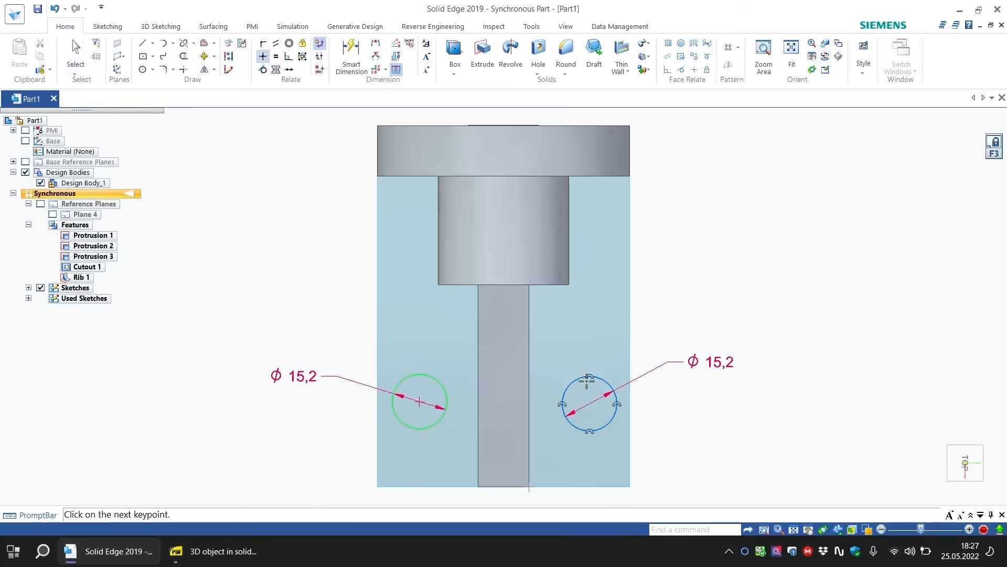
click(589, 403)
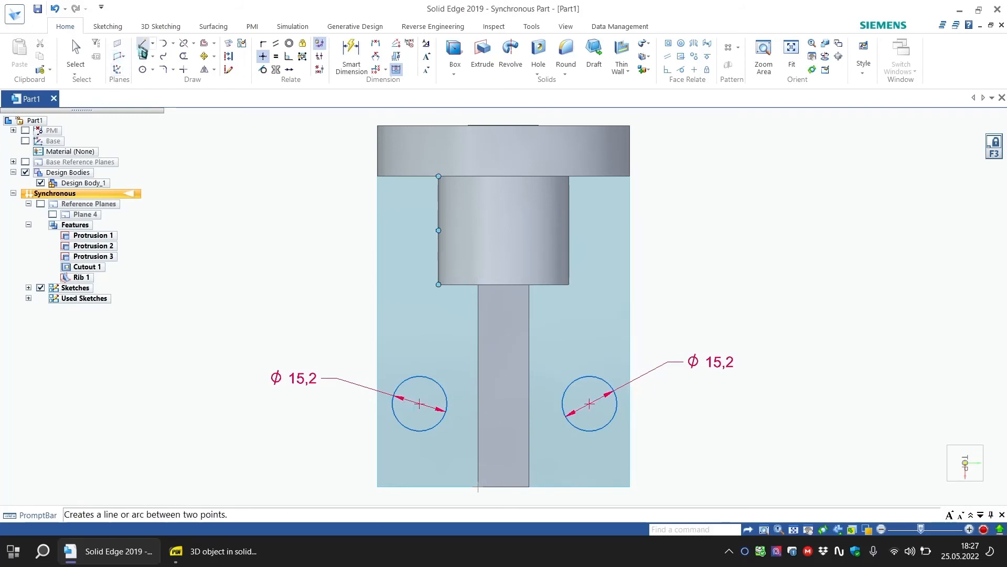
Dimension the horizontal distance between the two circles' centres and set it to 42 mm.
click(351, 55)
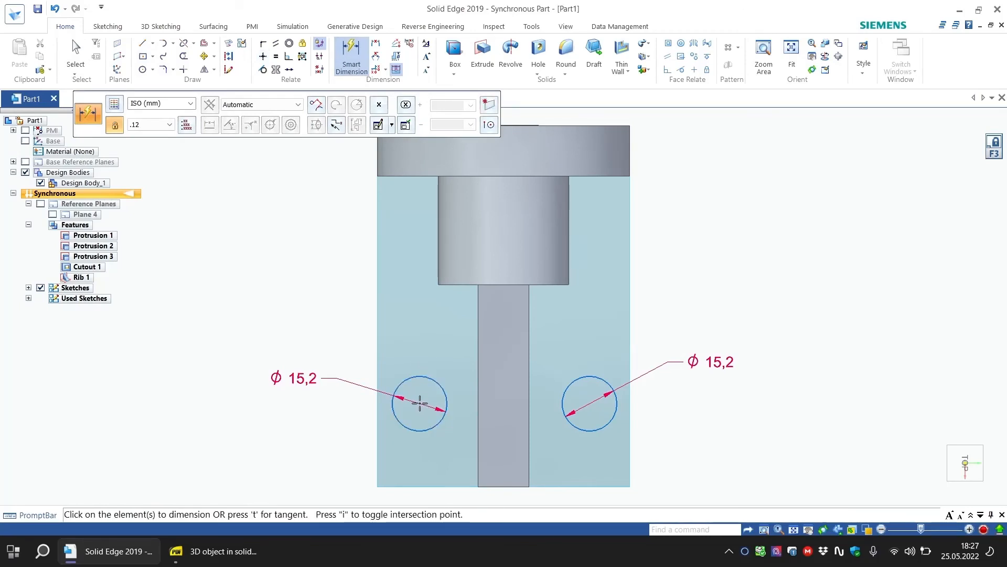
key(Escape)
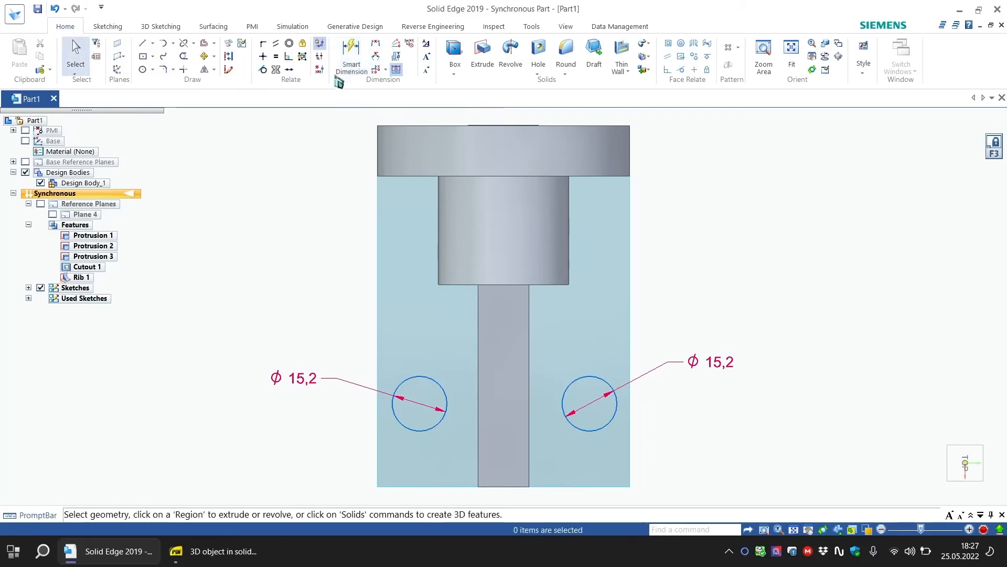
click(351, 55)
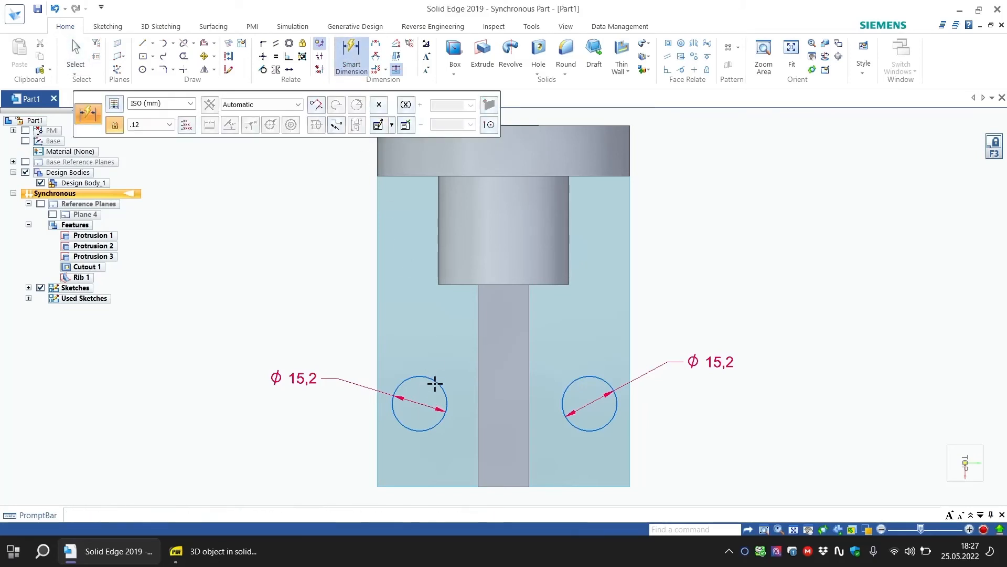
click(421, 431)
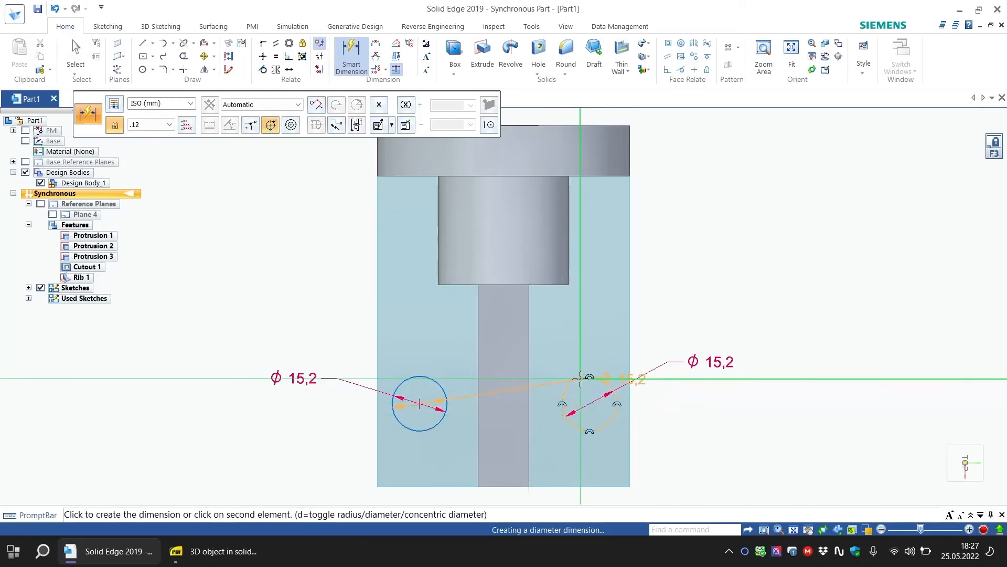
click(570, 423)
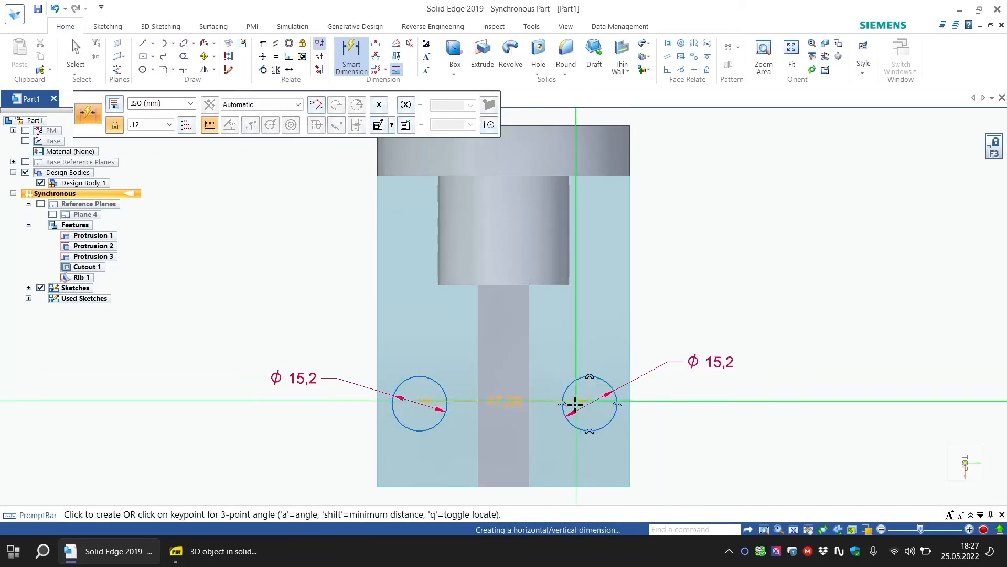
click(562, 463)
key(Escape)
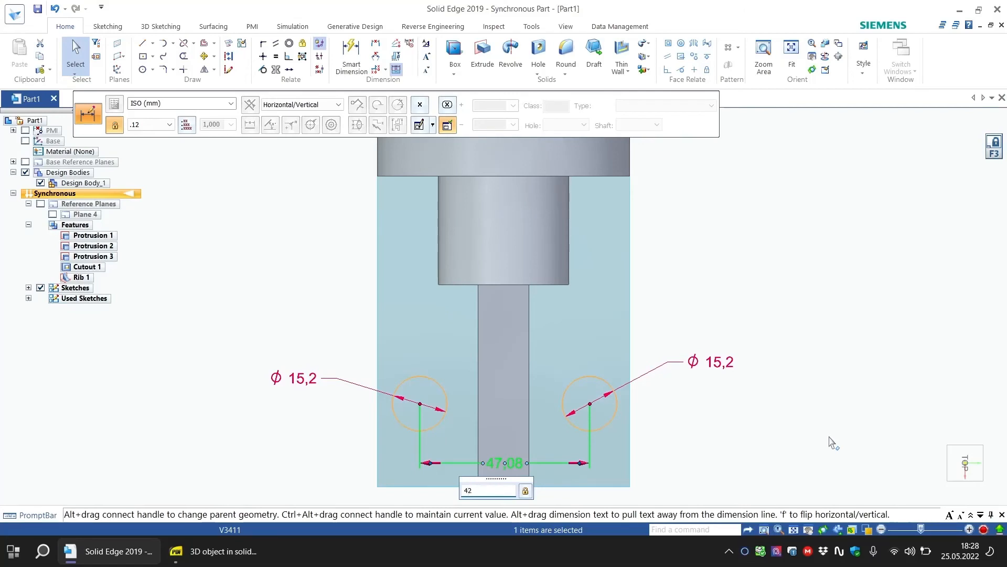
key(Return)
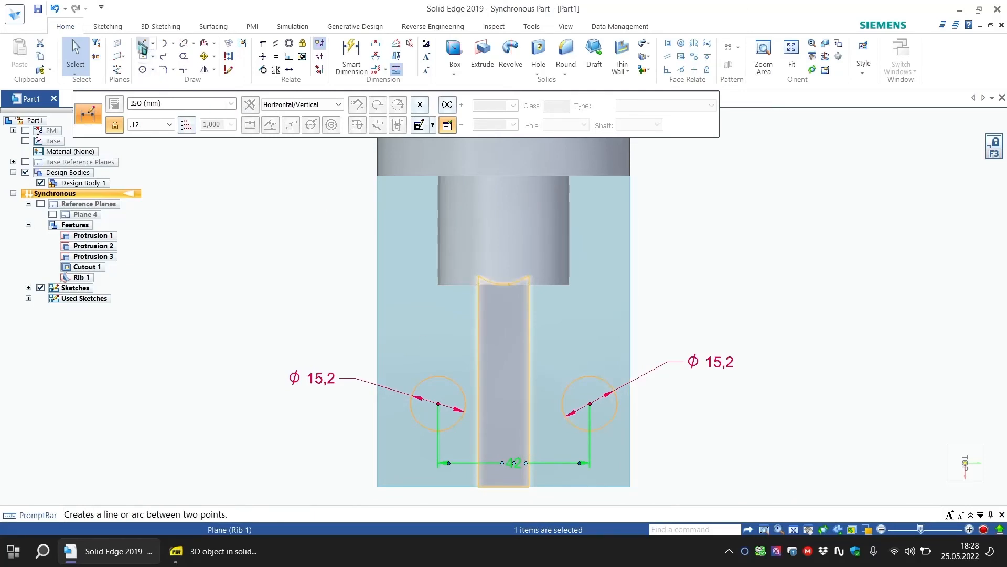
Draw a line connecting the centres of the two circles across the rib.
click(142, 43)
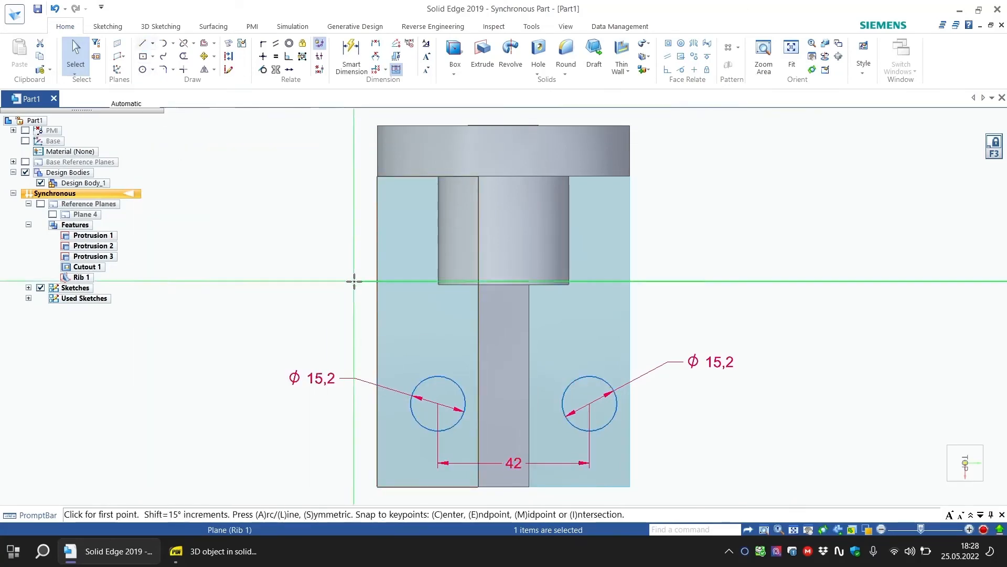
click(438, 403)
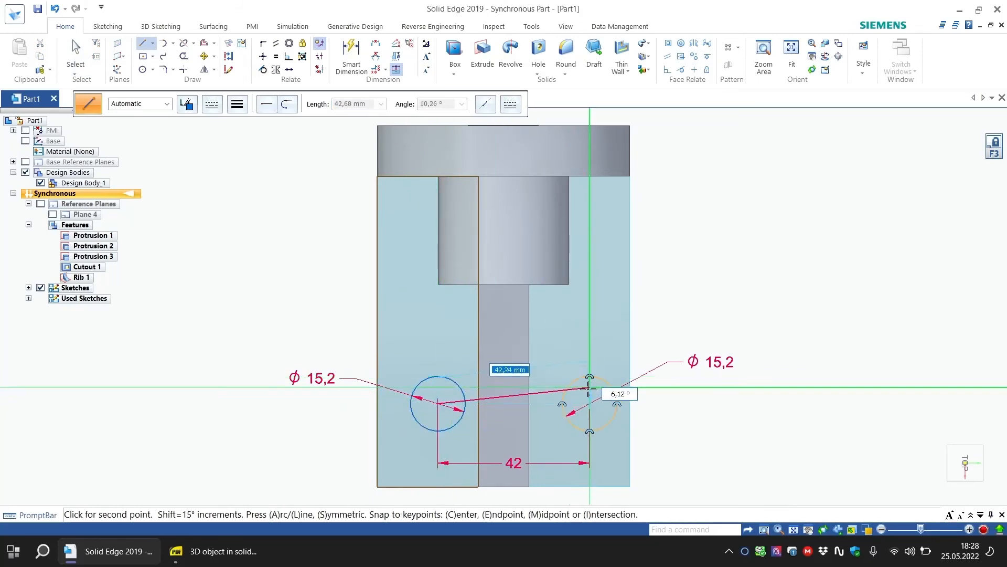
click(590, 403)
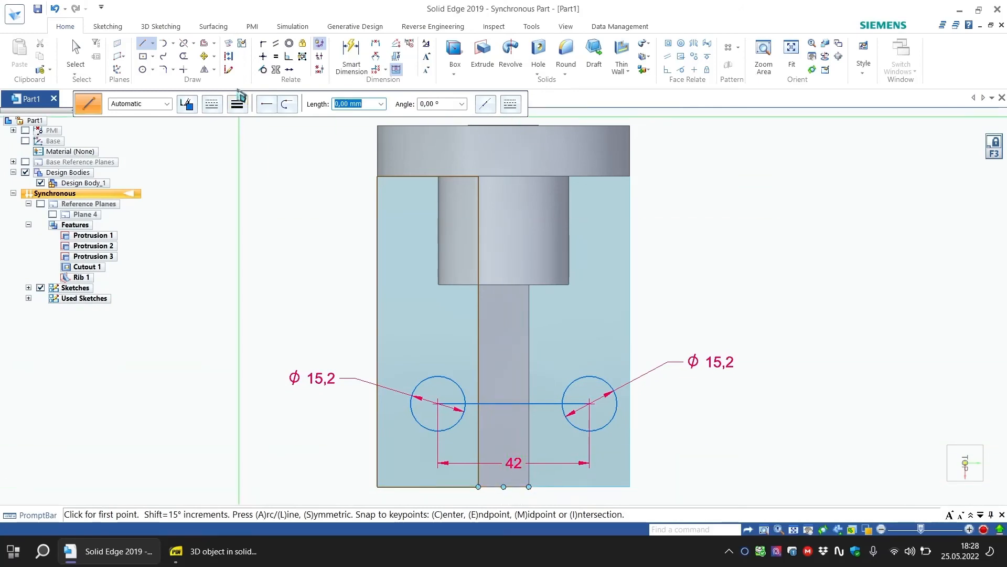
Align the connecting line's midpoint vertically with the midpoint of the rib's outer end edge, and delete the line.
click(263, 59)
click(513, 407)
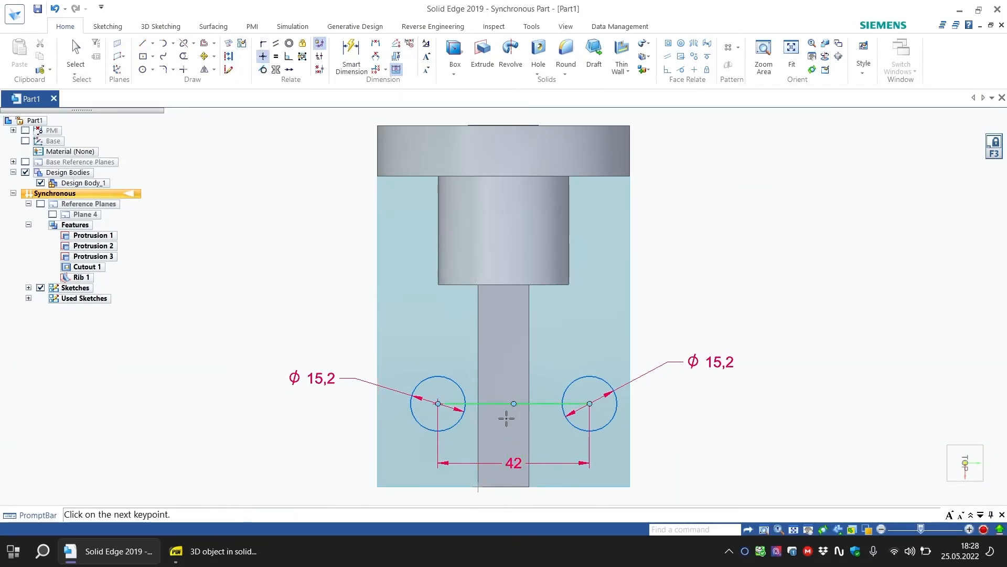
click(503, 487)
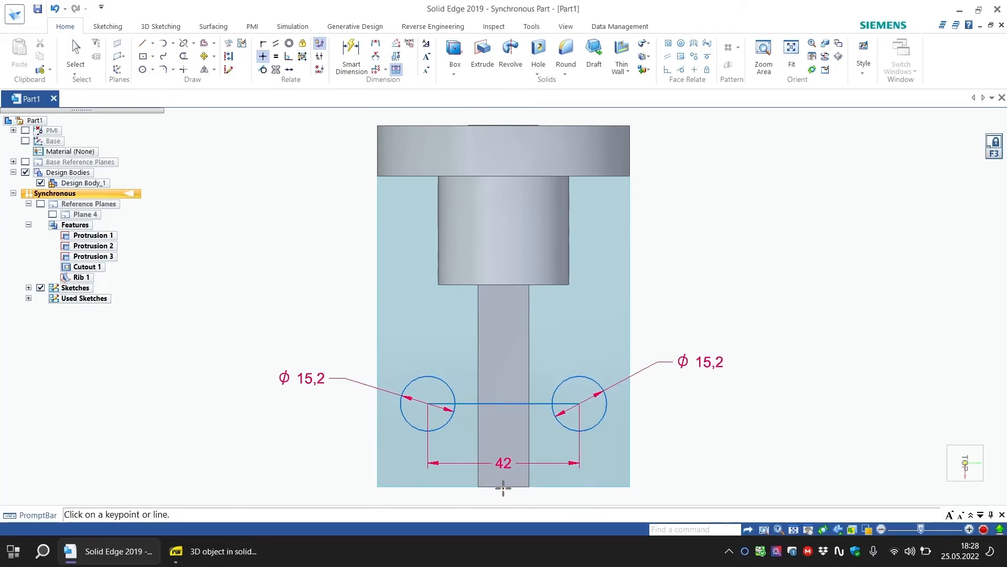
key(Escape)
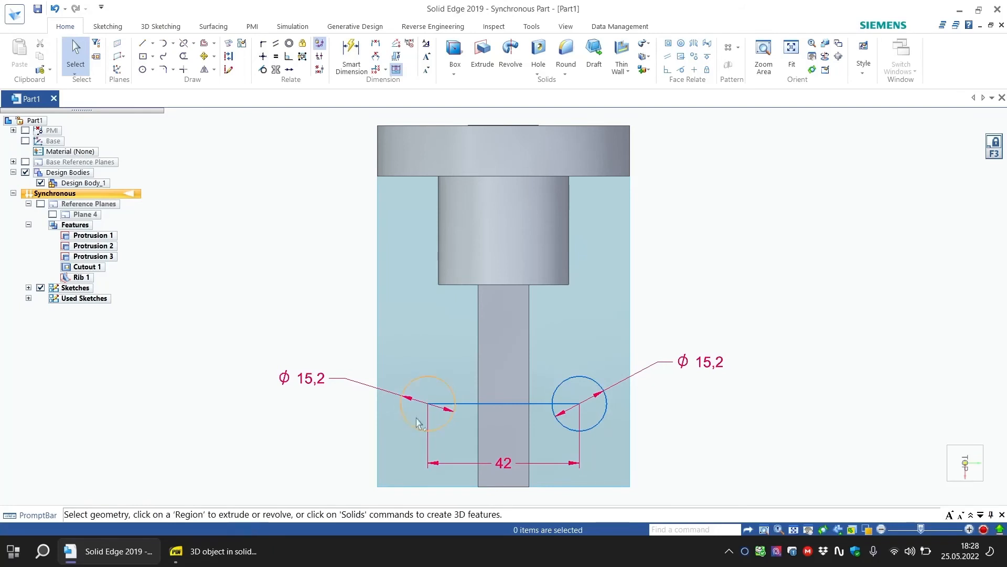
click(501, 406)
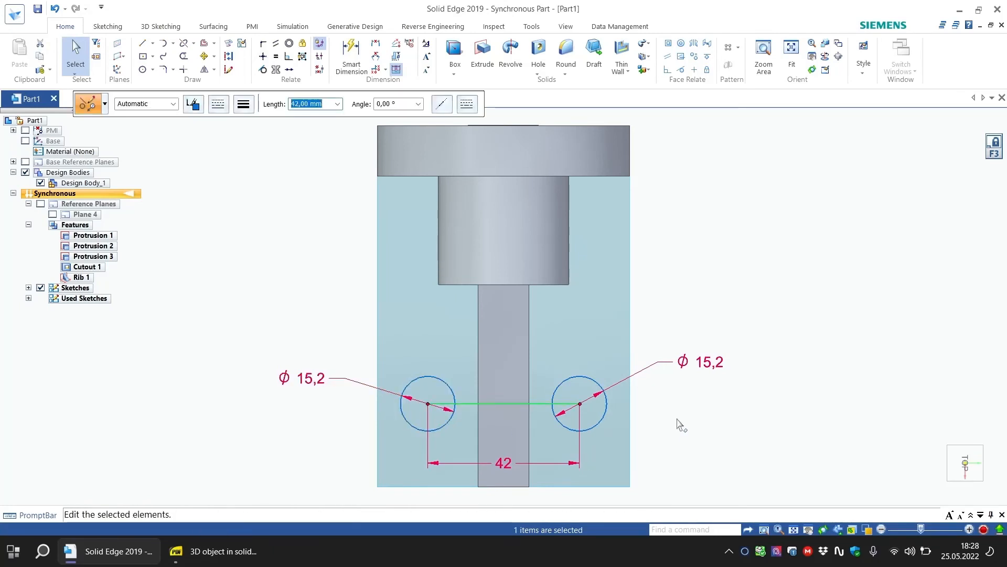
key(Delete)
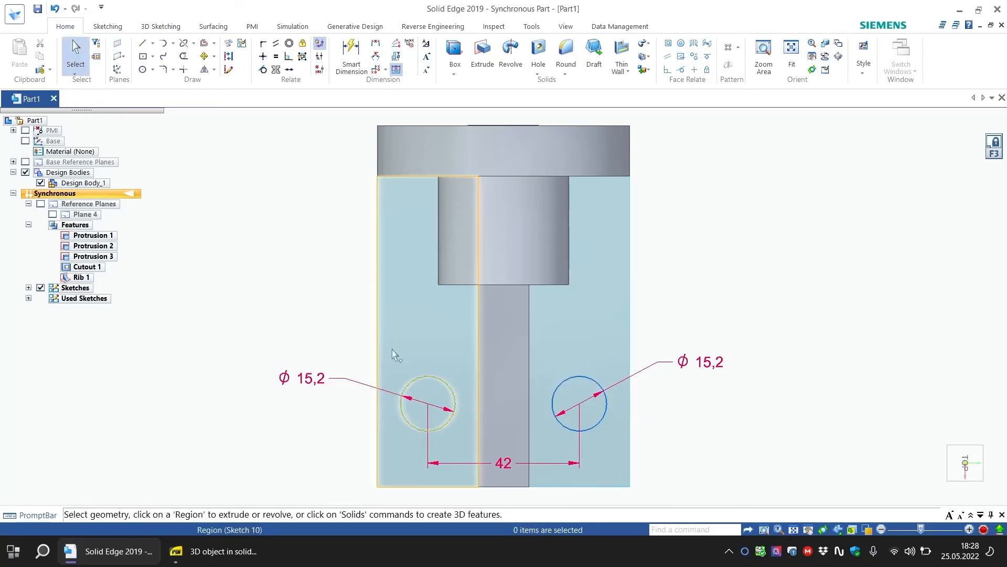
Try to dimension the left circle's centre from the base plate's side edge with Smart Dimension, and undo the placed dimension.
click(361, 61)
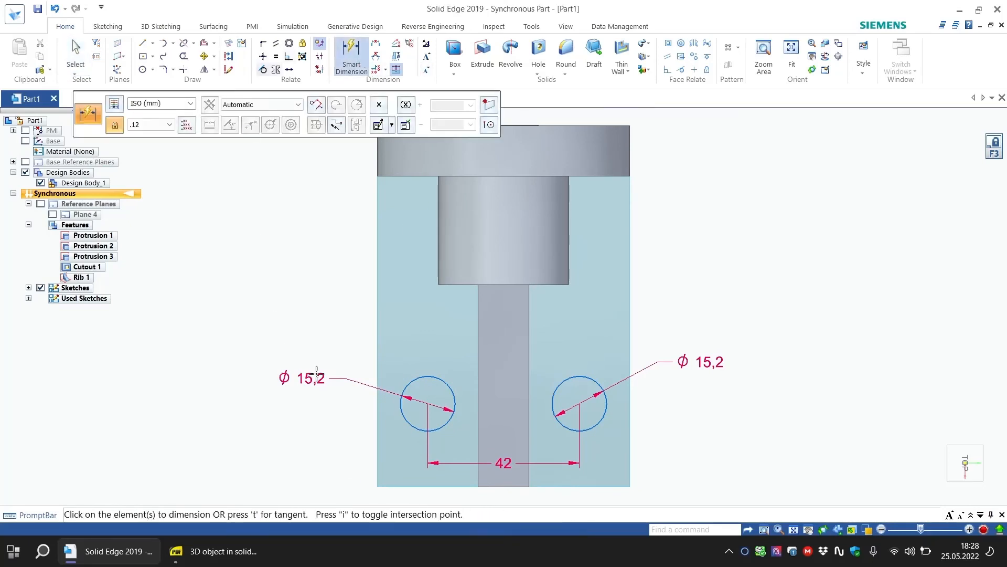
click(378, 431)
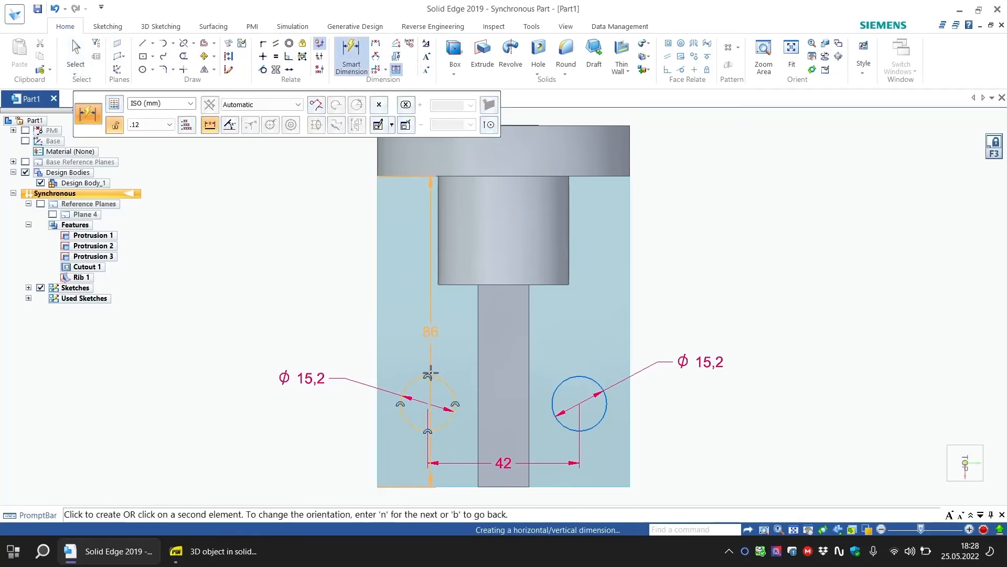
click(427, 404)
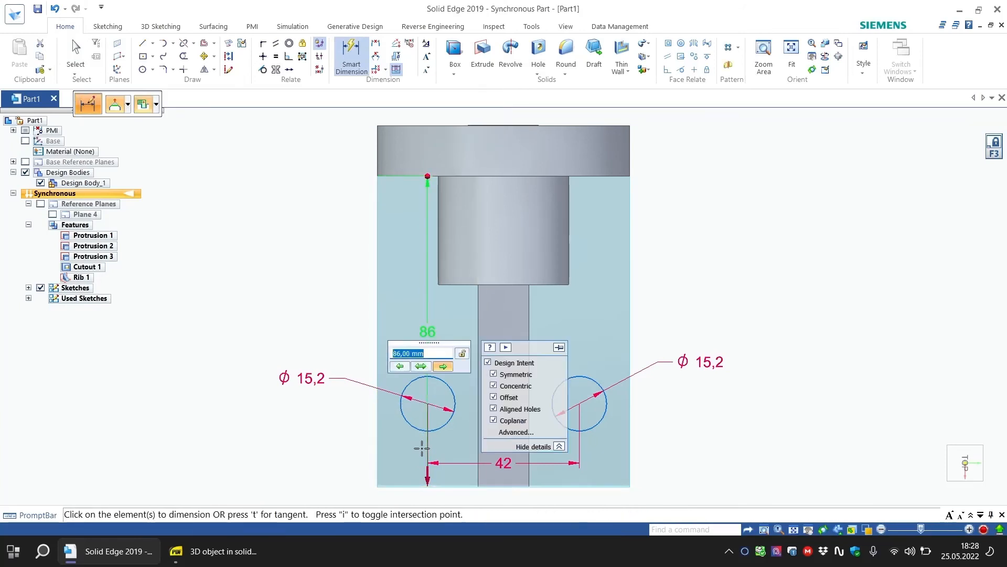
key(Escape)
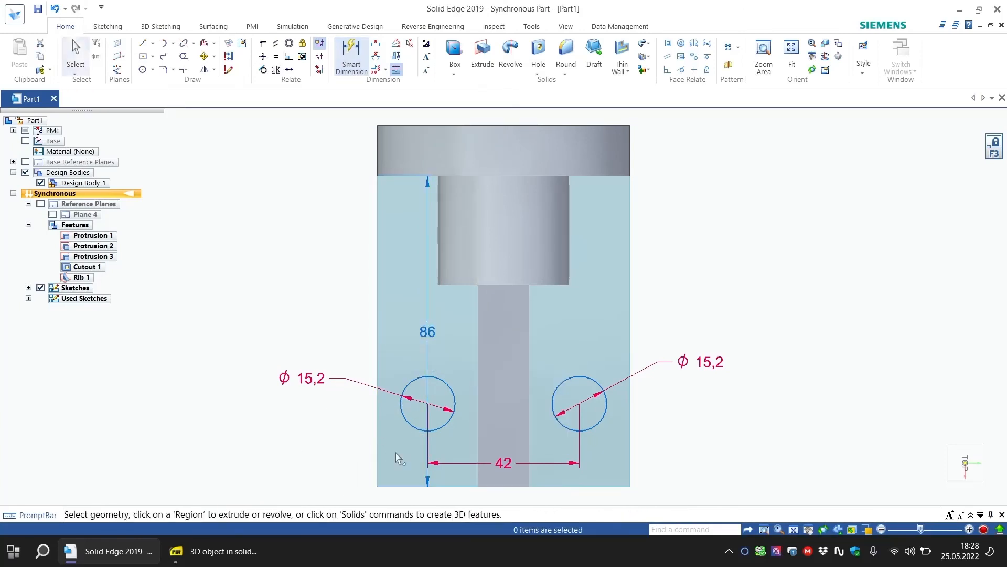
click(55, 9)
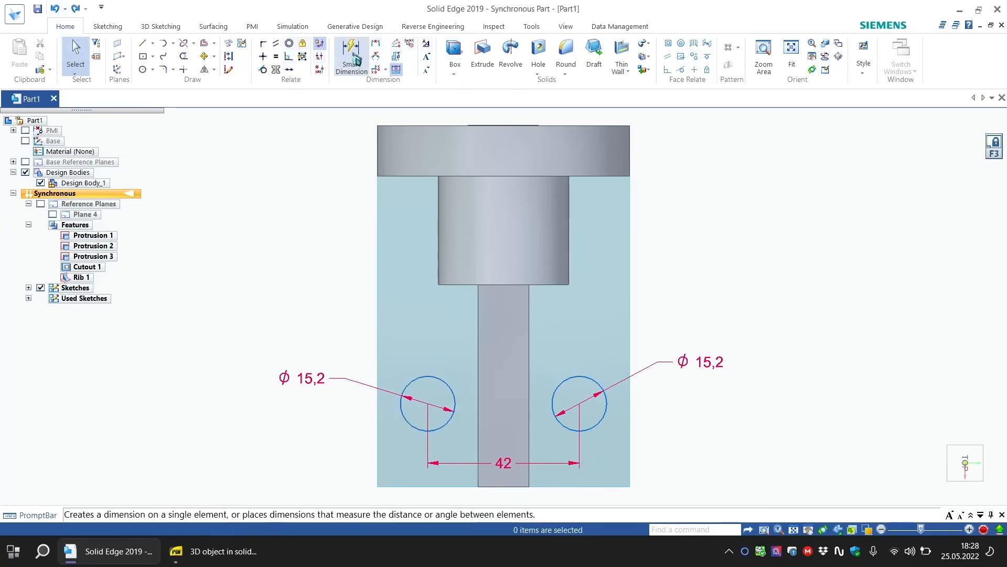
click(375, 43)
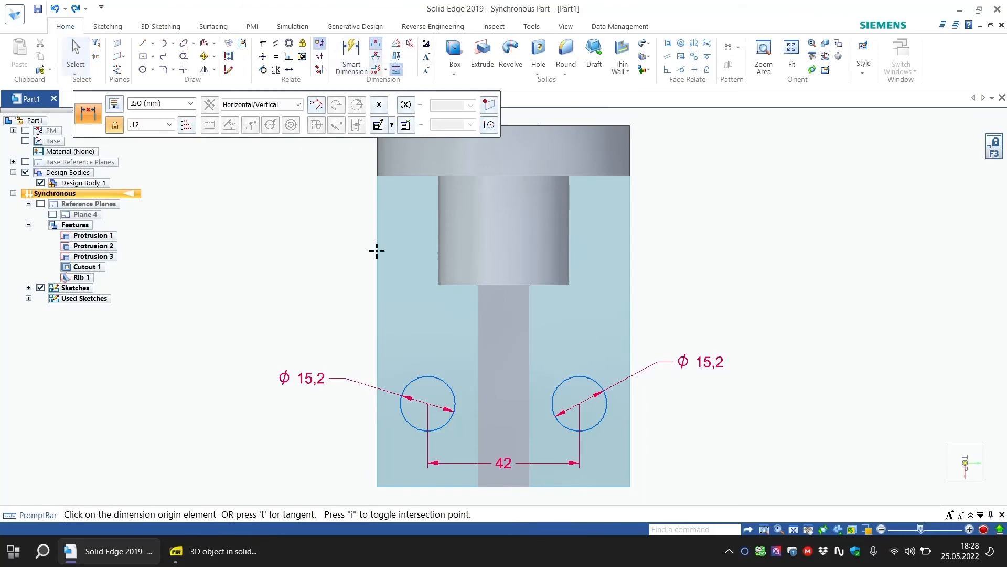
click(378, 484)
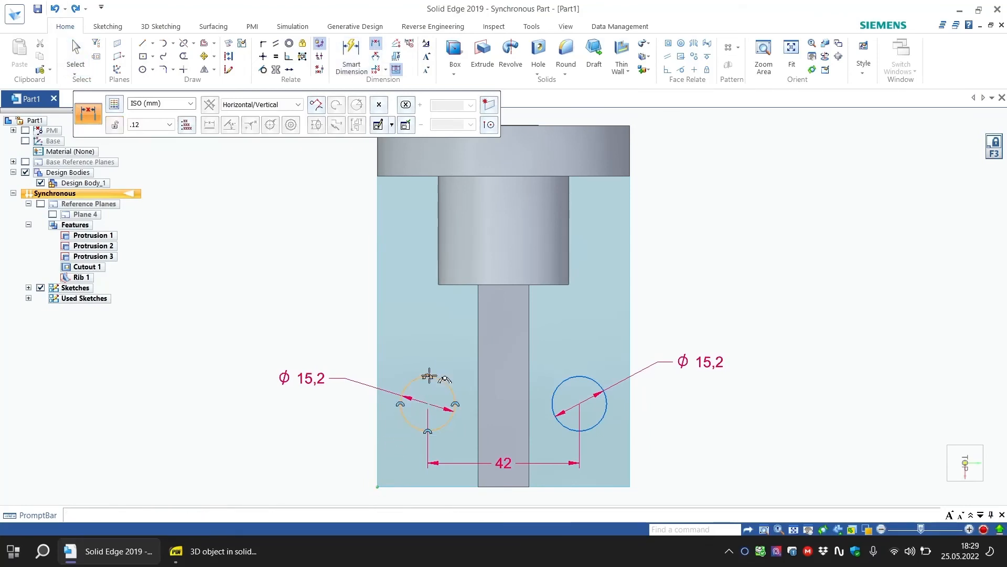
click(427, 404)
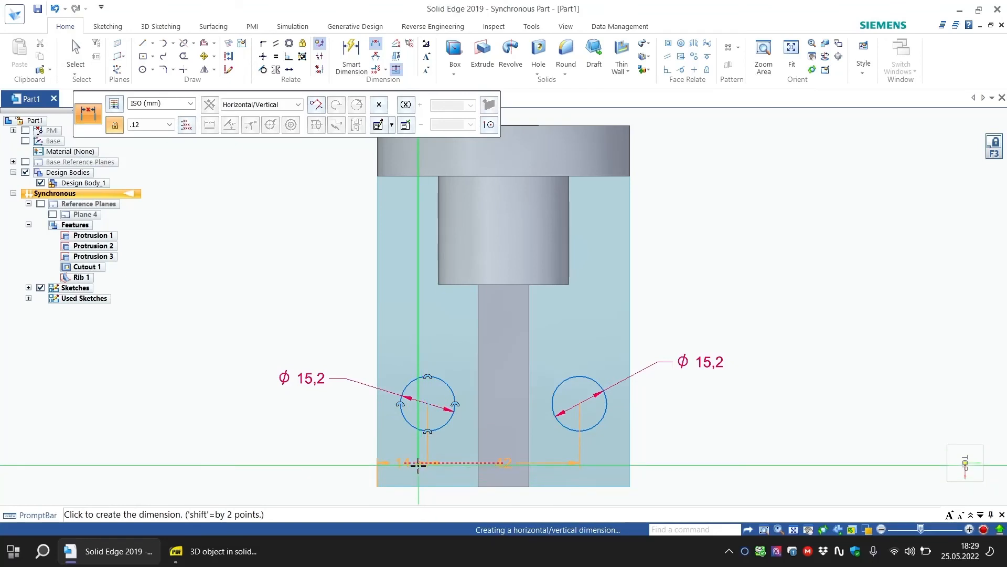
key(Escape)
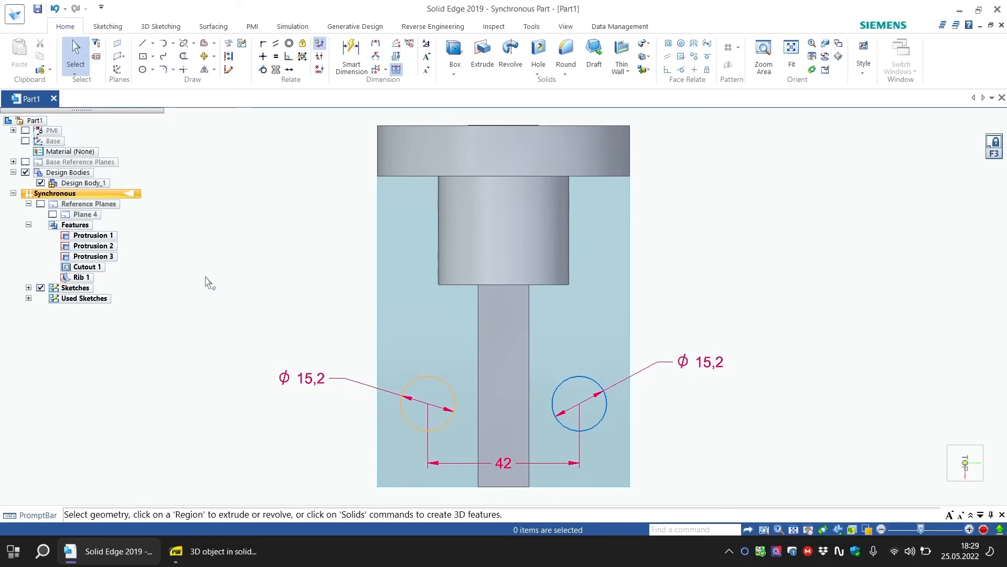
Dimension the left circle's centre vertically from the base plate's outer end edge and set the distance to 34 mm.
click(351, 62)
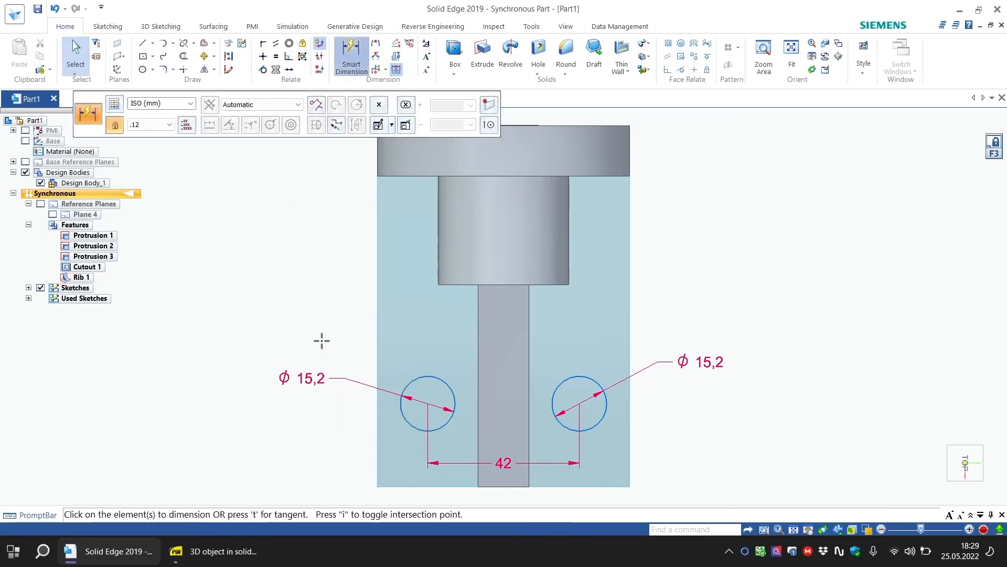
click(395, 486)
click(401, 412)
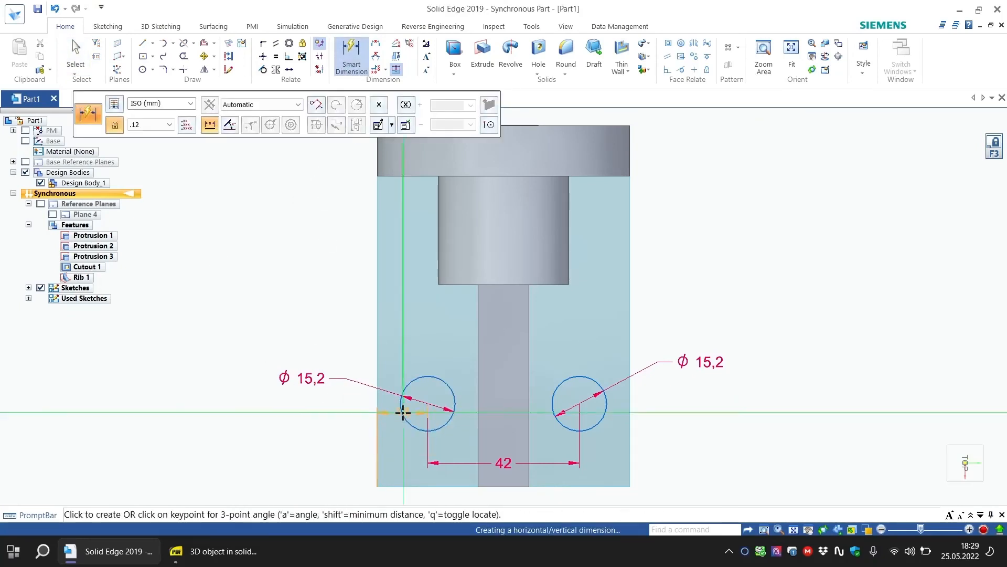
click(342, 439)
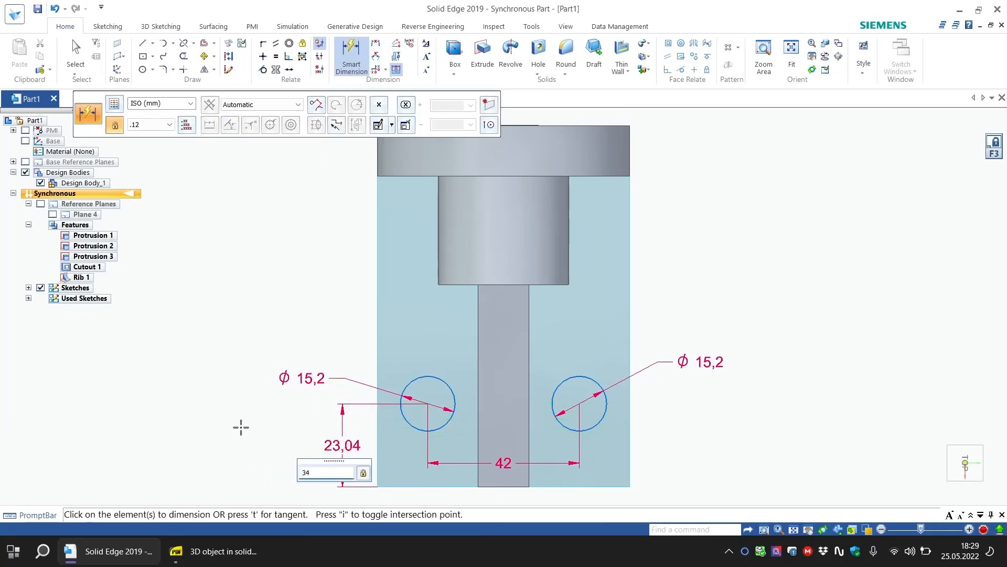
key(Return)
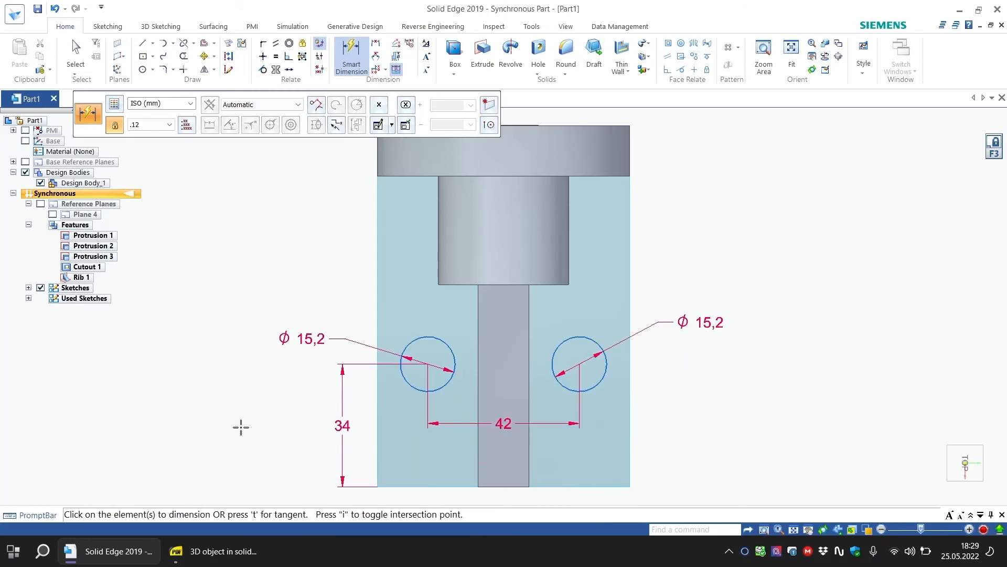
key(Escape)
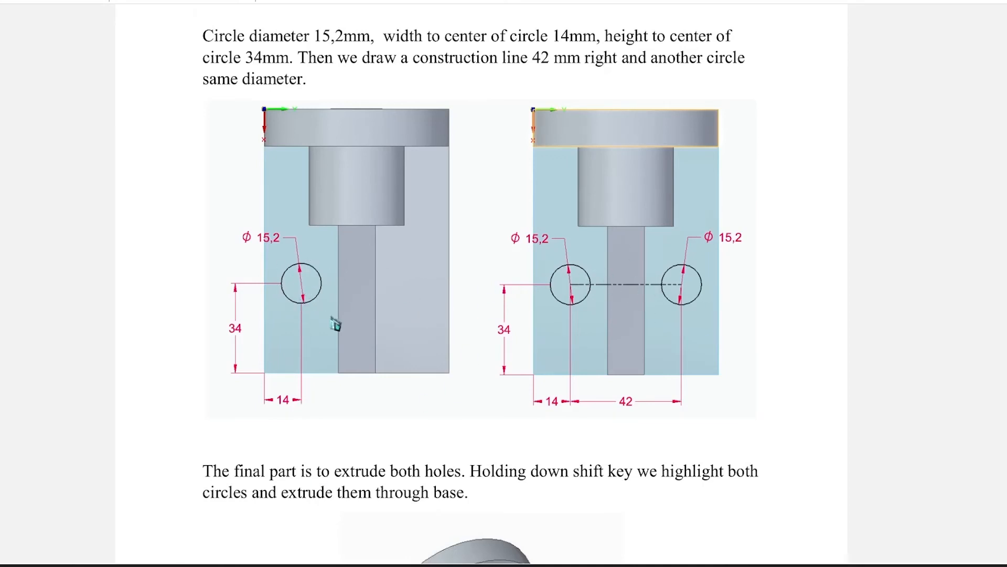
Check the hole instructions in the exercise document, and cut both 15.2 mm circle regions down through the base plate as one extrusion.
scroll(751, 286, down, 2)
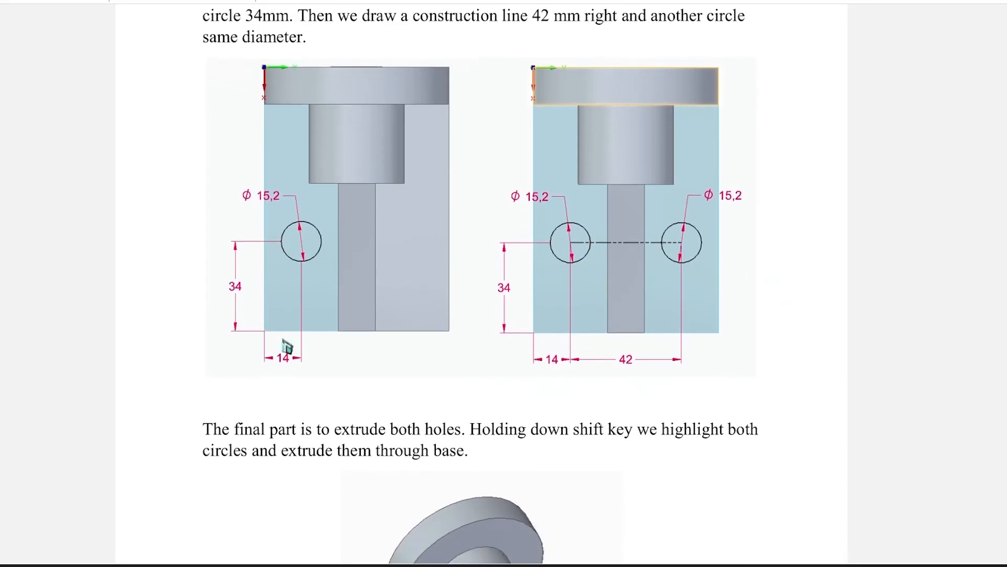
scroll(538, 337, down, 10)
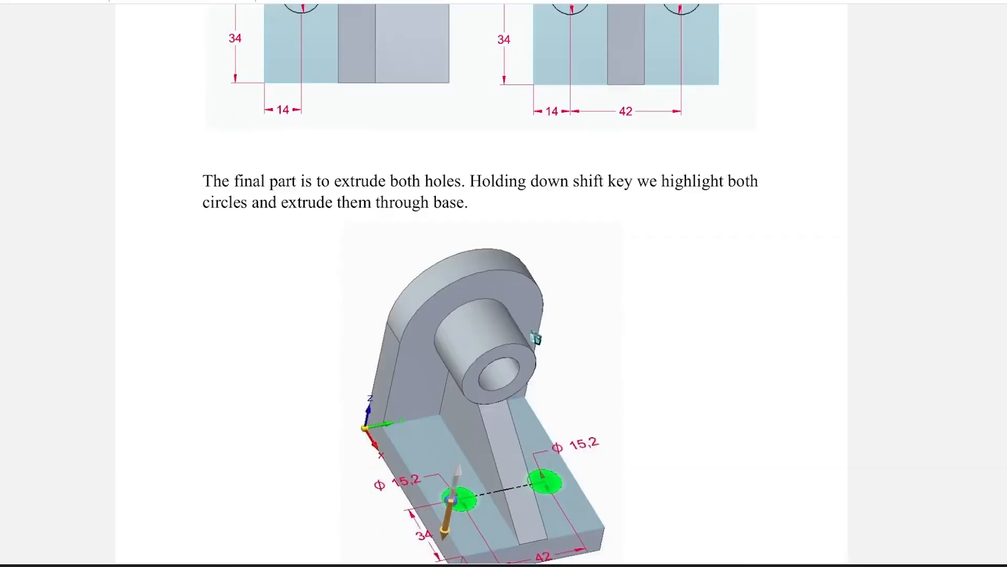
scroll(554, 267, up, 1)
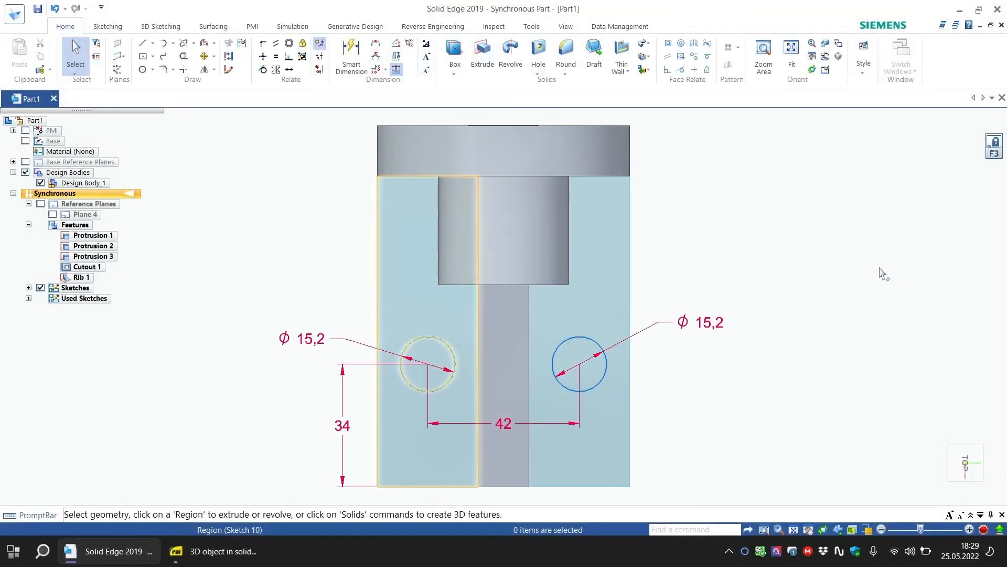
middle_drag(834, 310, 803, 273)
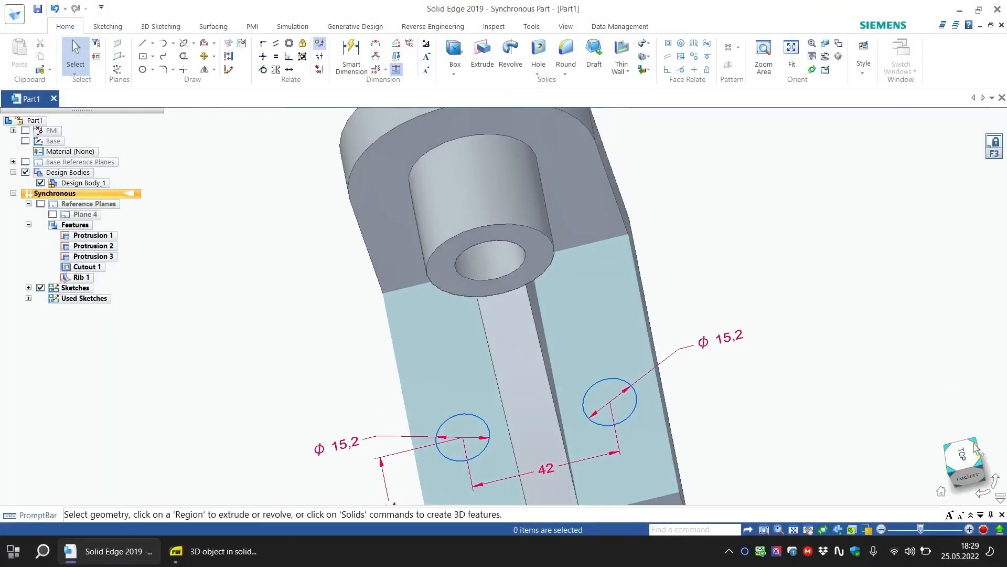
click(985, 468)
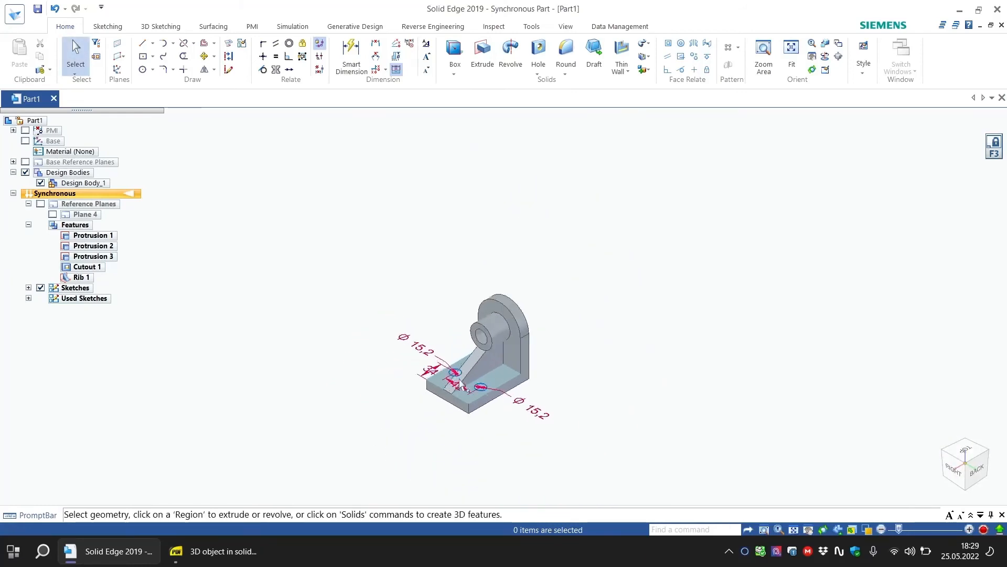
scroll(458, 383, up, 5)
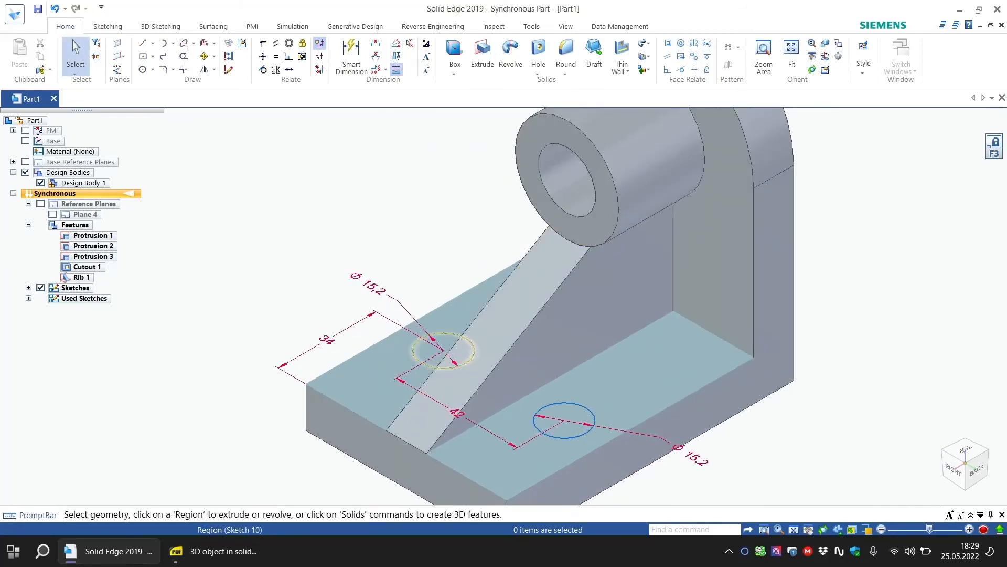
click(451, 347)
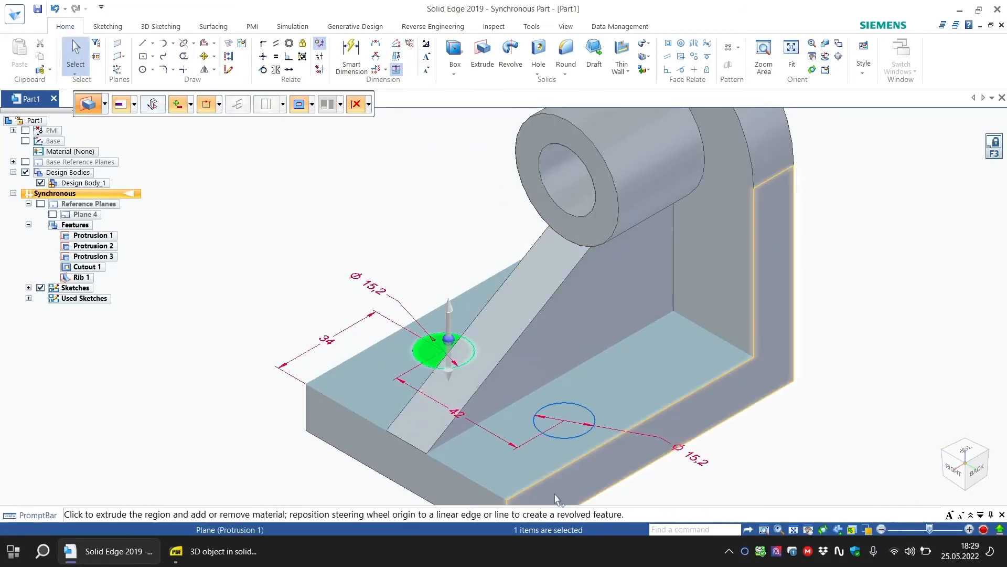
ctrl+click(575, 416)
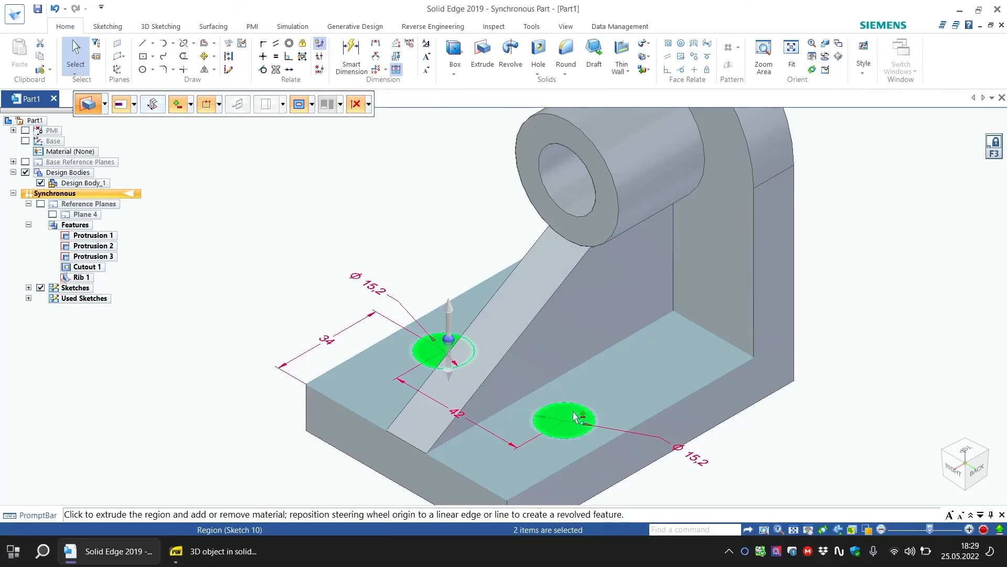
click(448, 369)
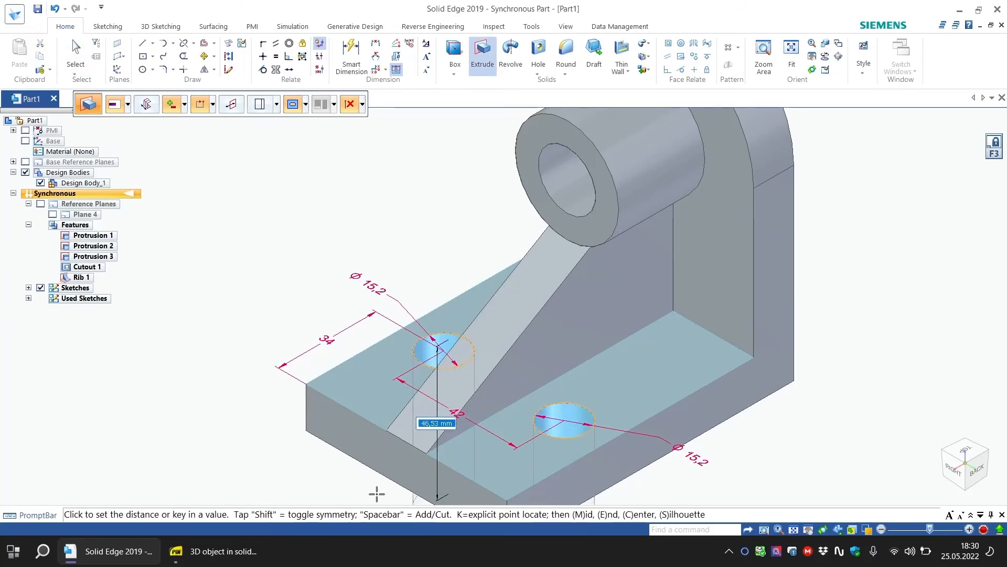
click(337, 498)
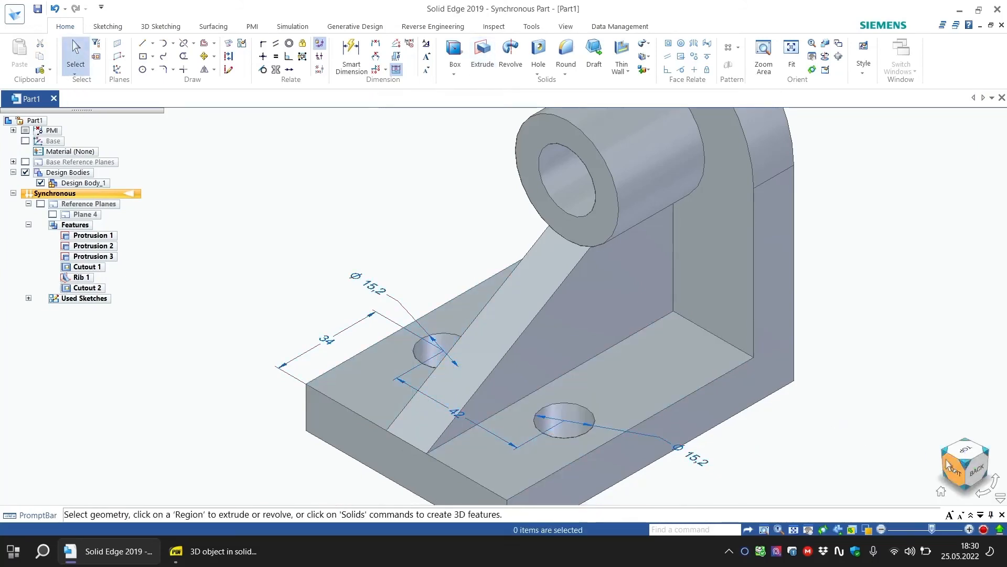
Inspect the two base plate holes, rib and bored cylinder from several angles, and return to the isometric view.
scroll(755, 371, down, 3)
middle_drag(756, 371, 627, 367)
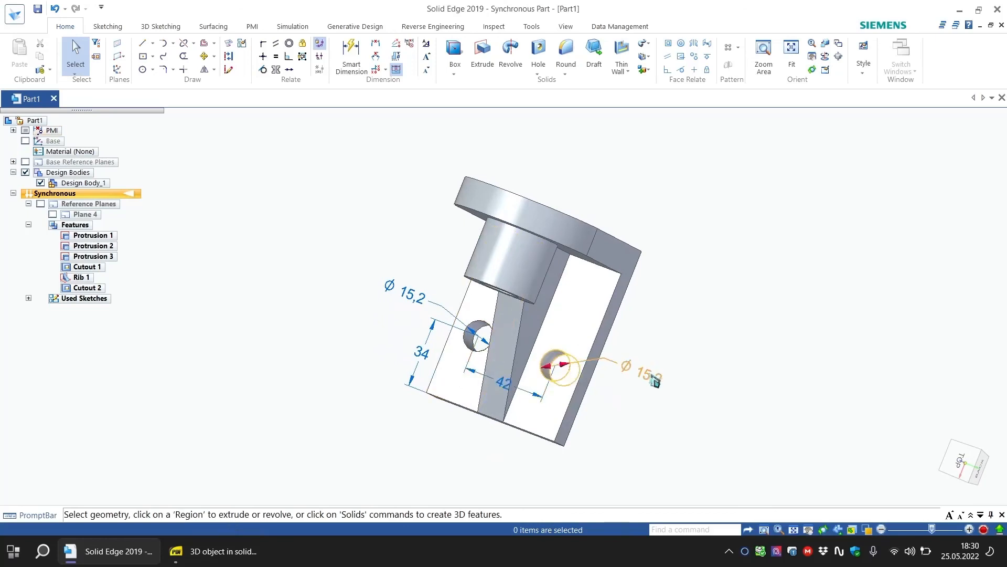
middle_drag(301, 246, 355, 317)
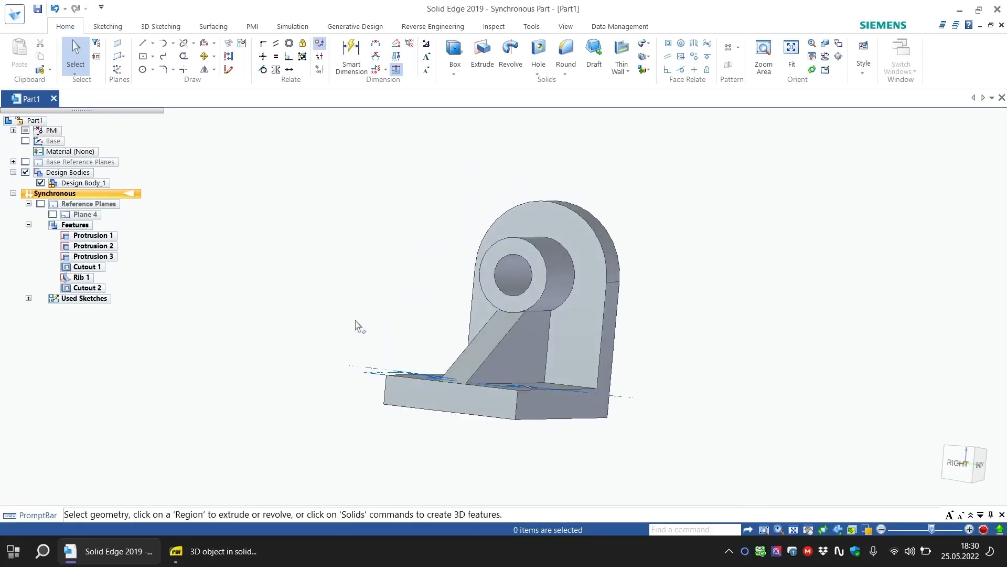
click(975, 458)
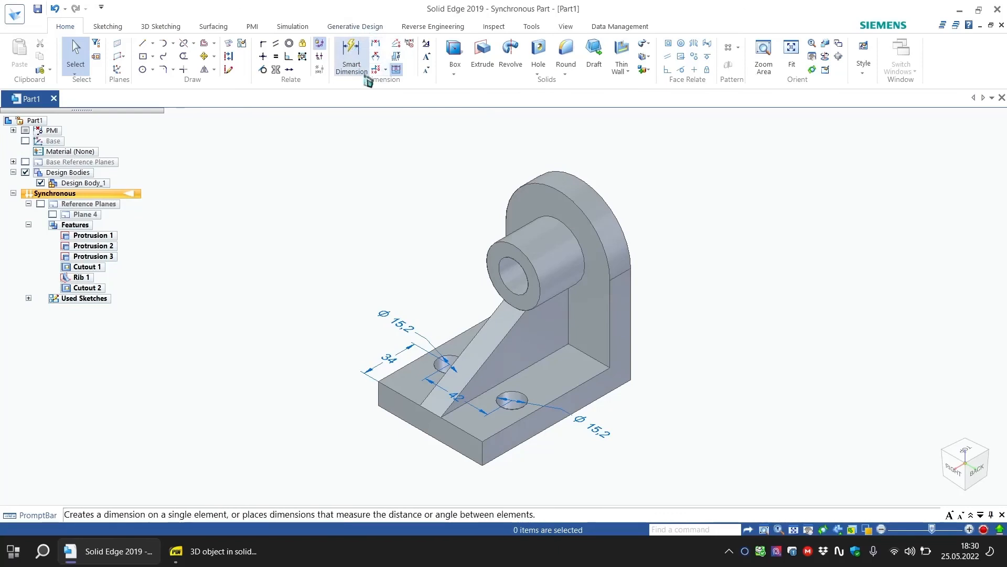
middle_drag(692, 256, 756, 218)
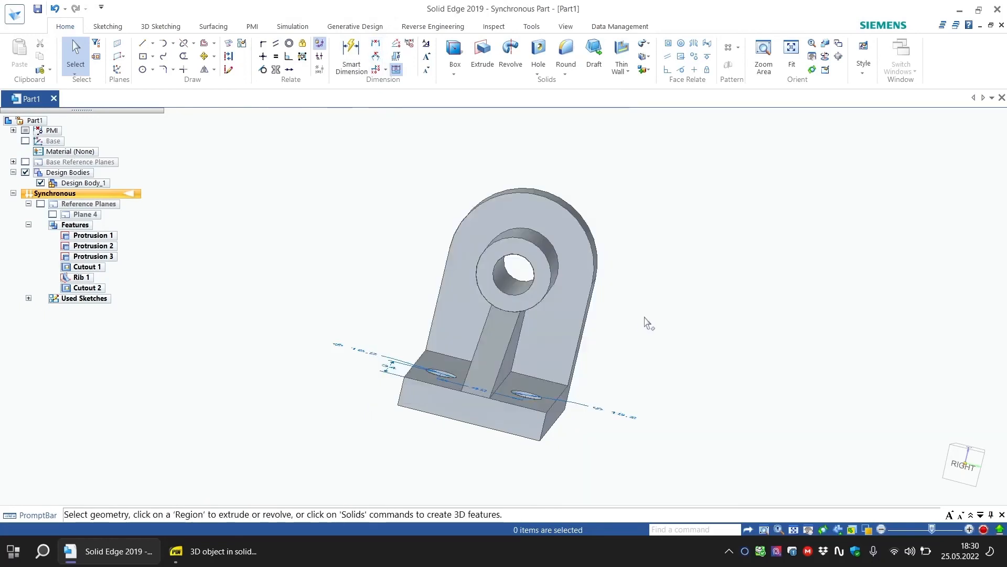
middle_drag(711, 303, 688, 333)
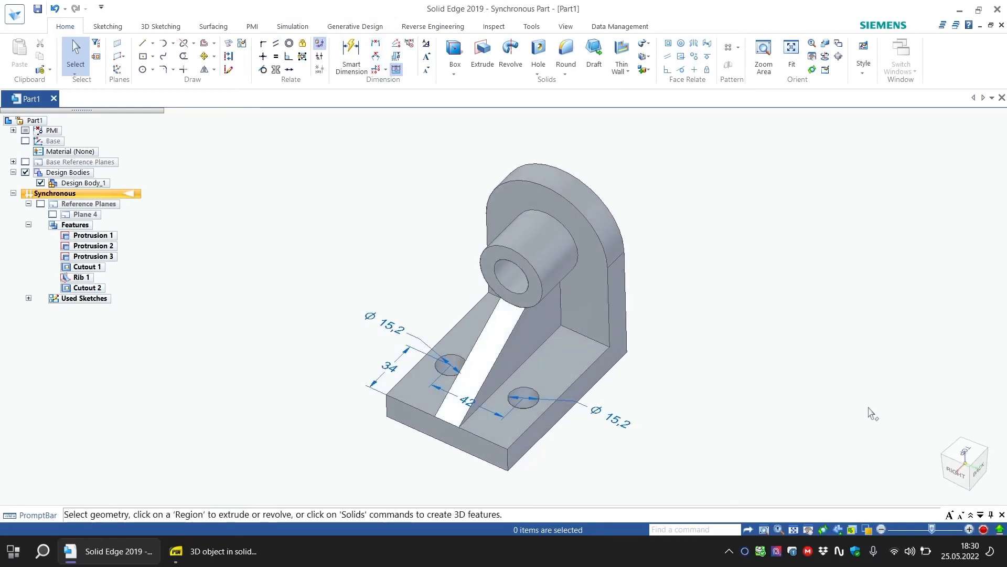
click(974, 470)
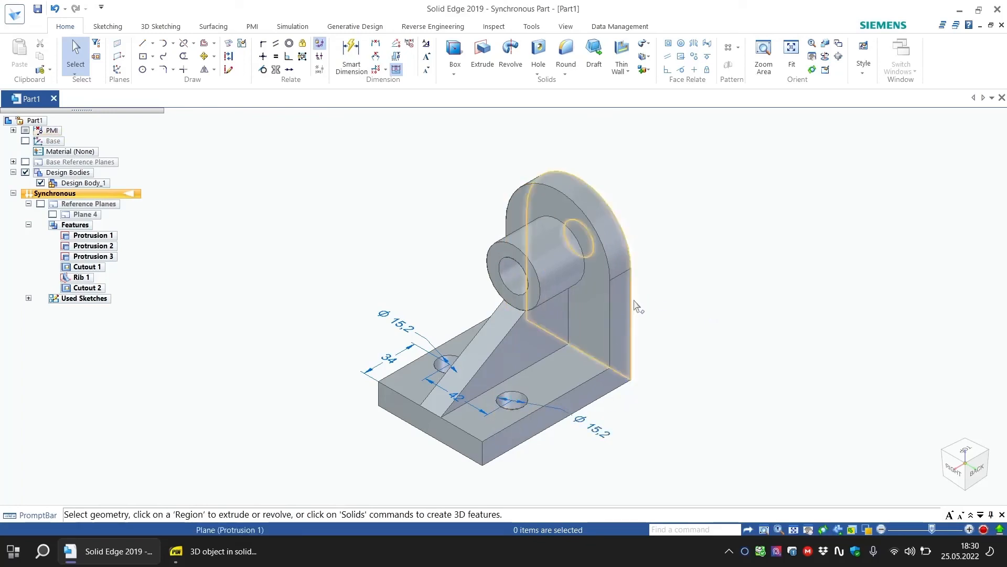
middle_drag(684, 333, 714, 331)
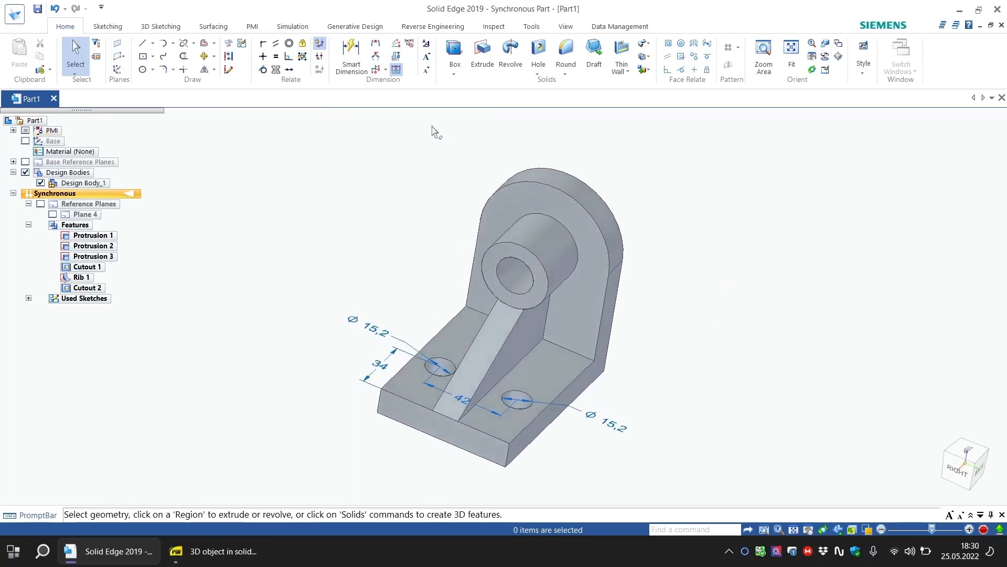
click(975, 466)
Switch to the exercise document and read its final section on the finished object and STL export, comparing the pictured views.
click(213, 551)
scroll(487, 314, down, 8)
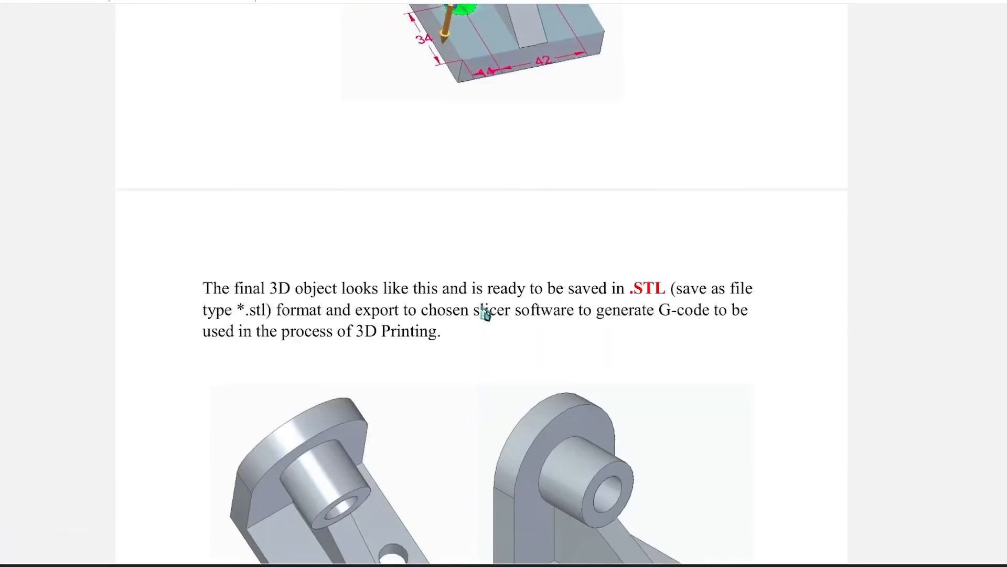
scroll(481, 314, down, 3)
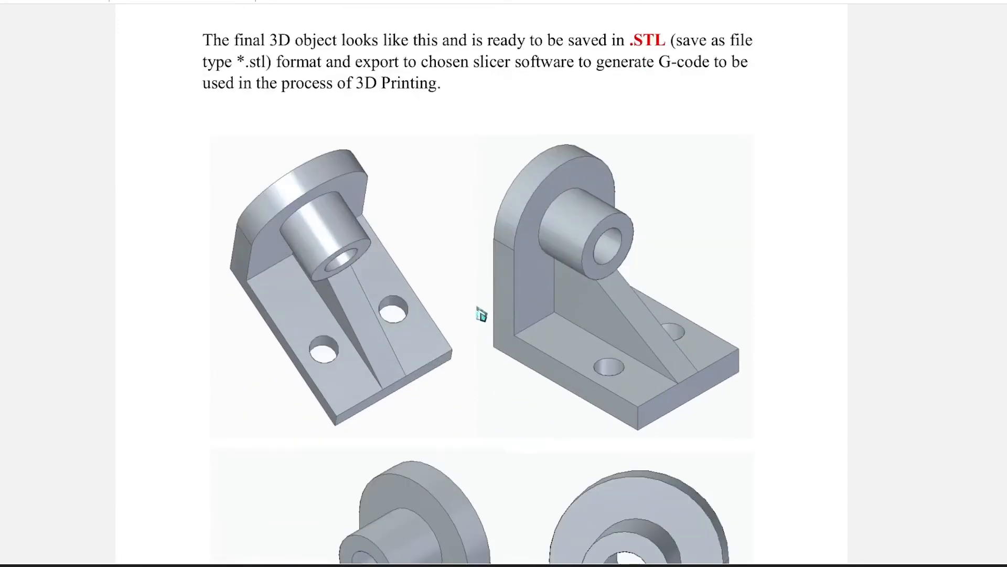
scroll(479, 313, up, 2)
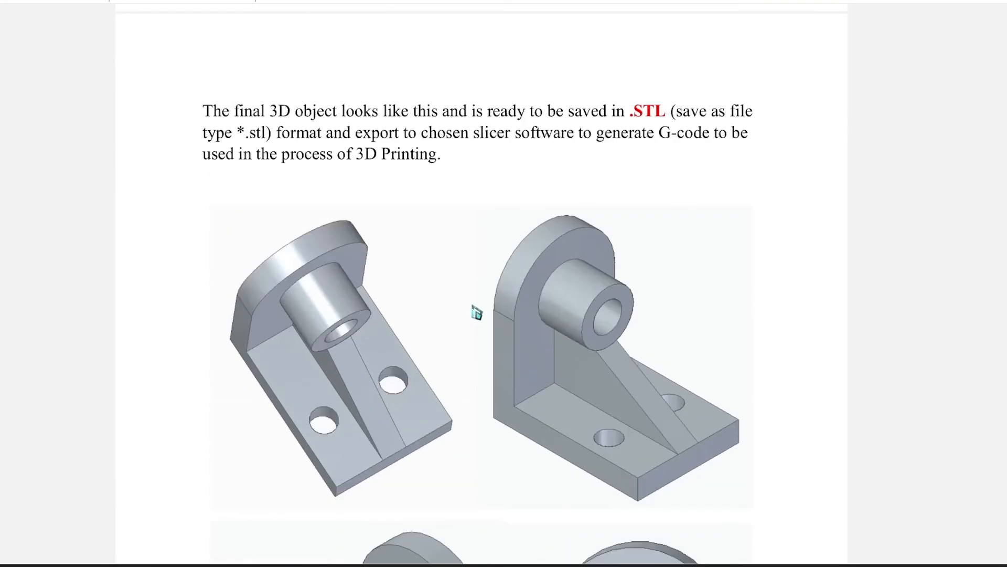
scroll(477, 313, down, 7)
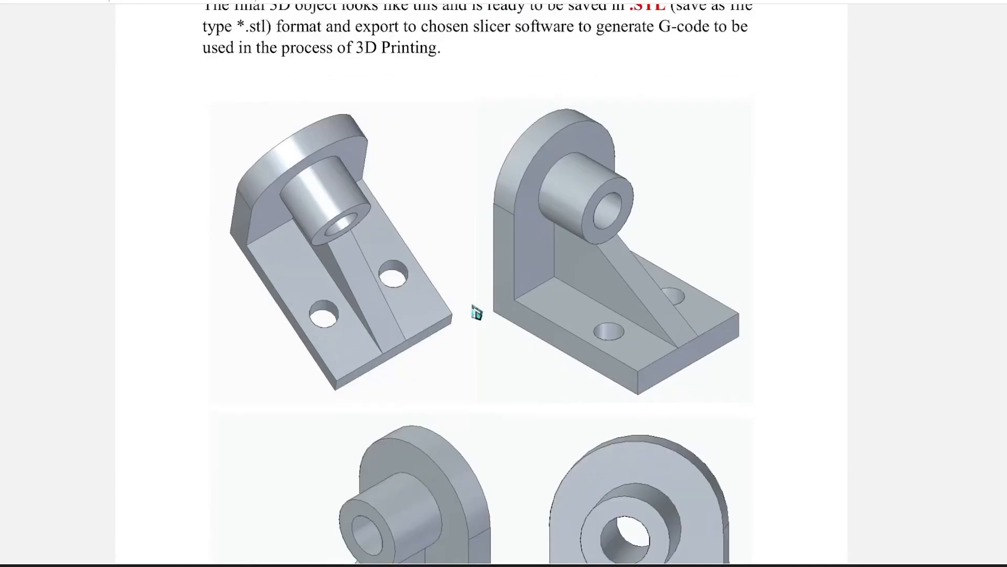
scroll(477, 313, up, 3)
scroll(477, 313, up, 4)
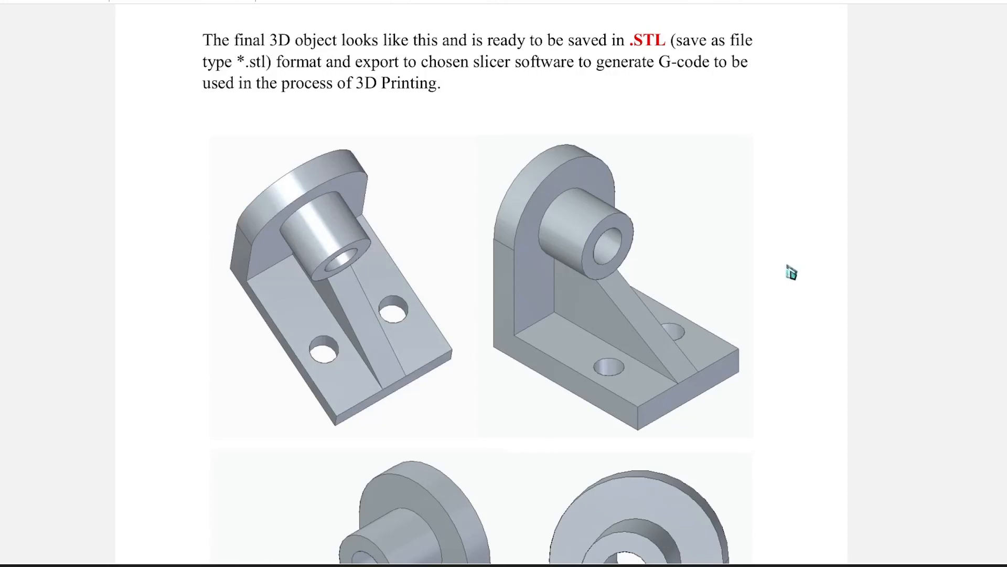
scroll(476, 313, down, 8)
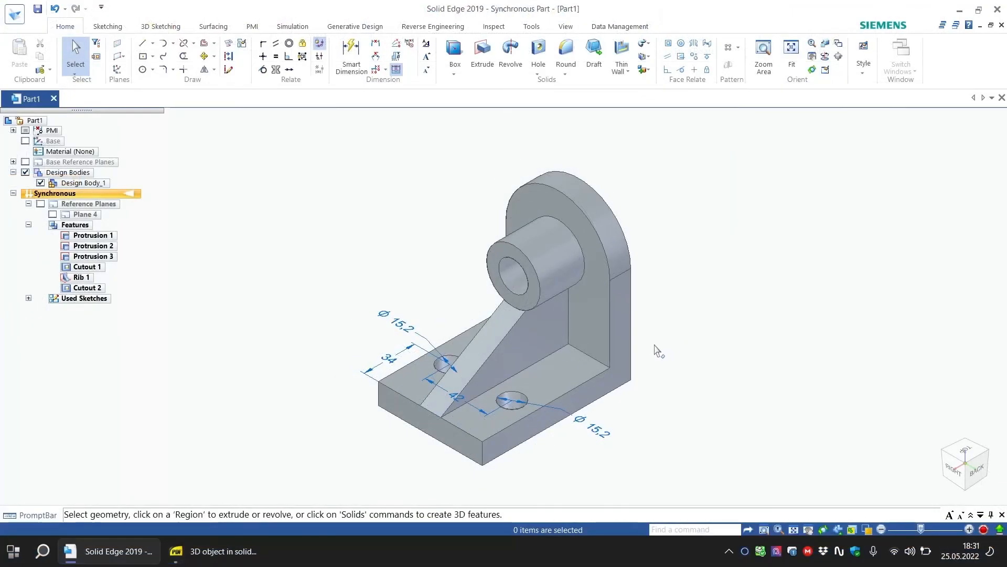
Hide the PMI dimensions, display all of them once to review the bracket's sizes, and hide them again.
click(26, 131)
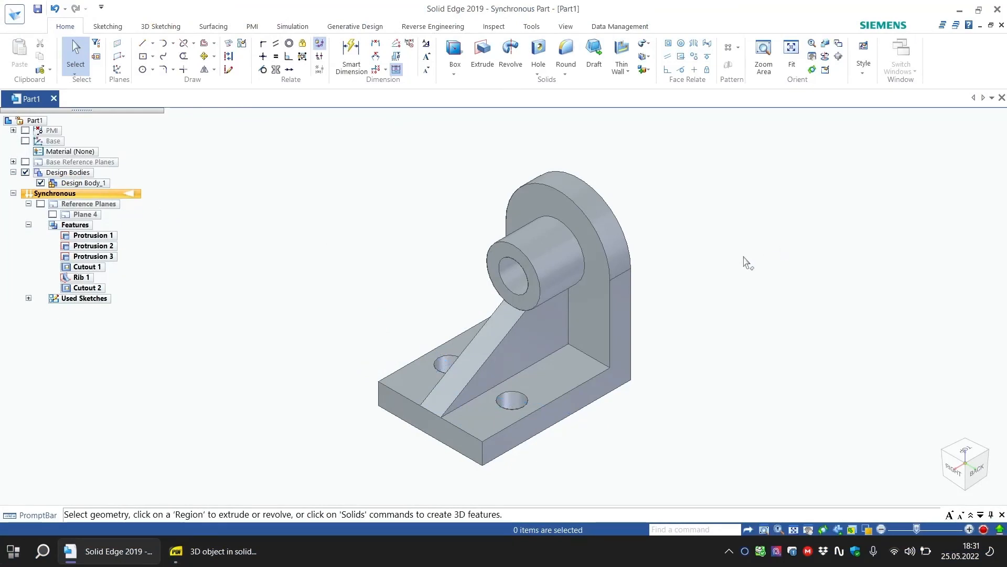
middle_drag(732, 321, 775, 312)
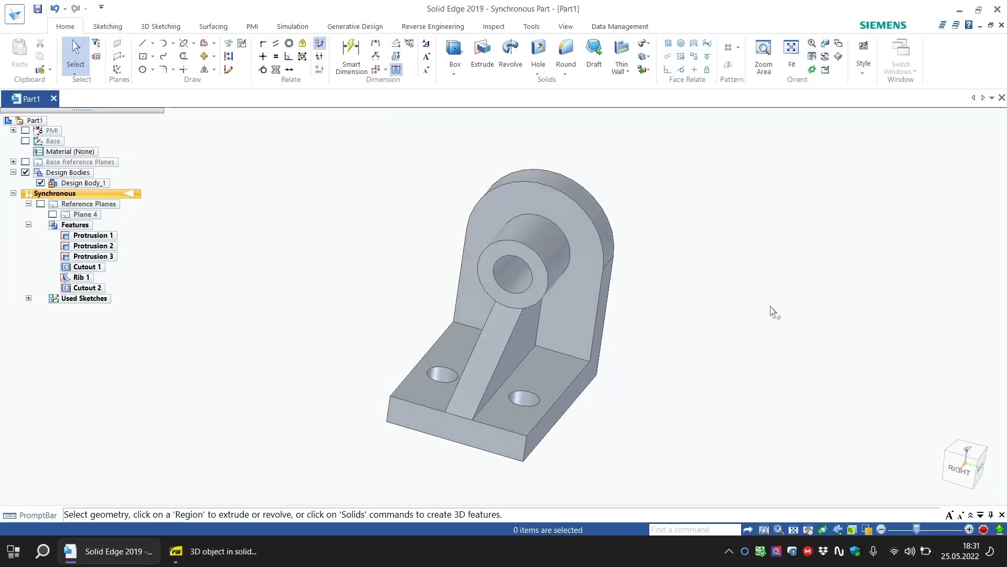
click(25, 130)
middle_drag(679, 318, 718, 415)
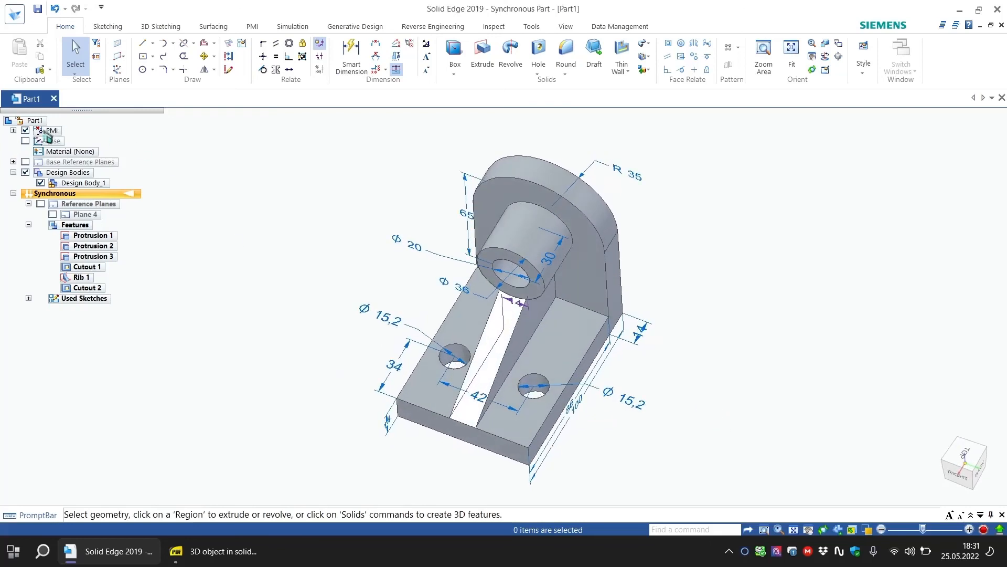
click(25, 130)
Examine the finished bracket without dimensions from the front, back and underside.
middle_drag(739, 365, 854, 377)
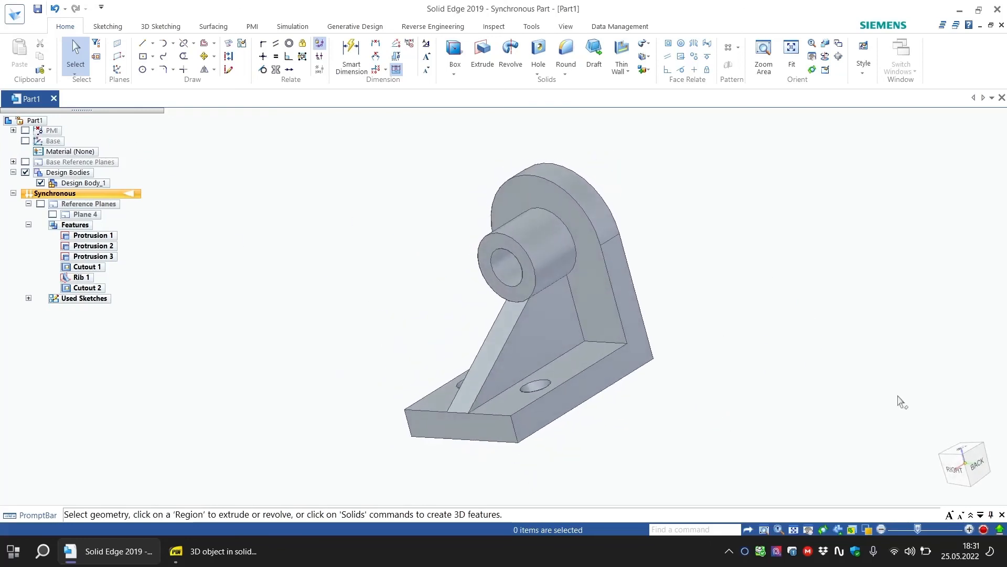
scroll(604, 320, down, 1)
scroll(604, 320, up, 3)
scroll(705, 284, down, 2)
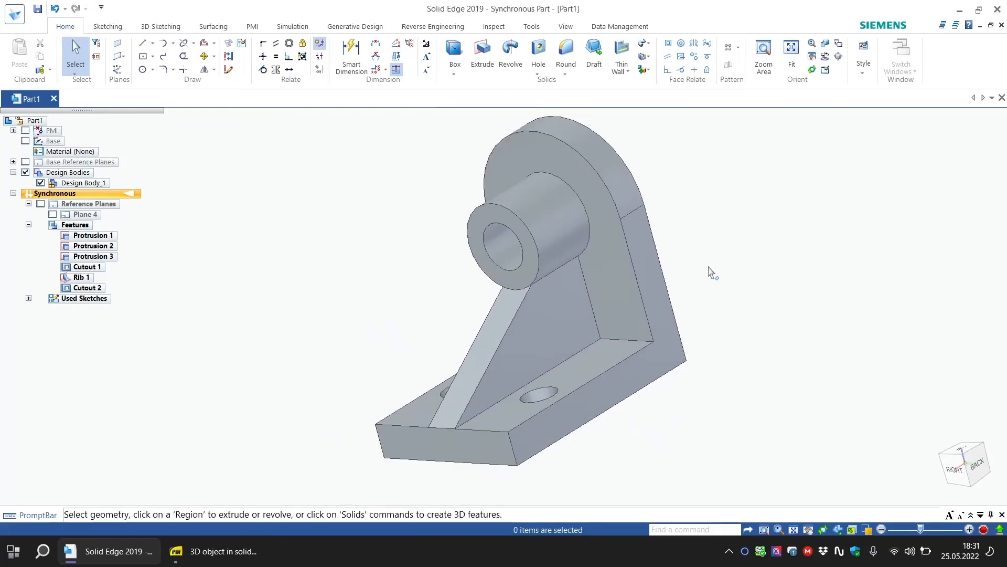
middle_drag(701, 273, 819, 362)
middle_drag(451, 202, 685, 360)
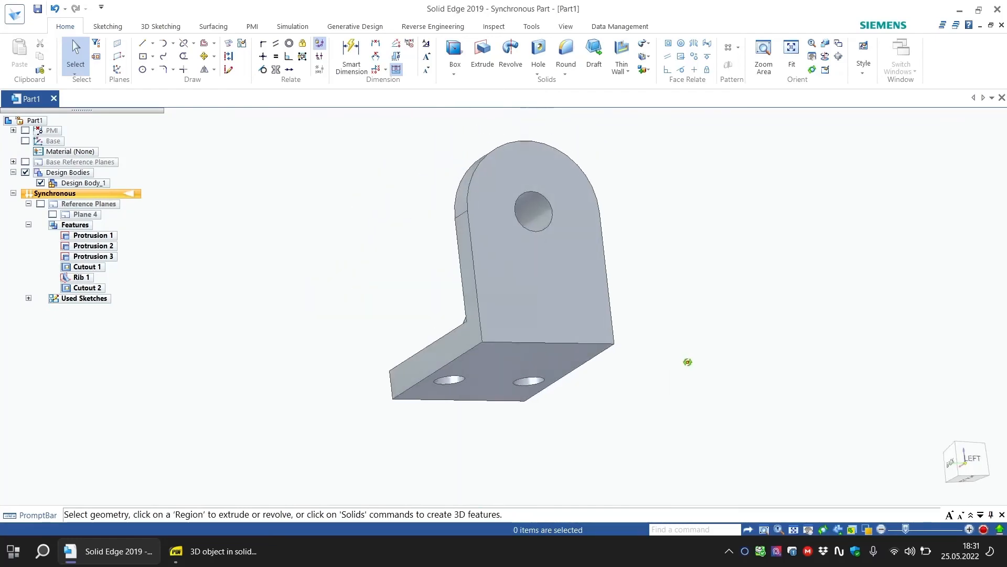
middle_drag(367, 251, 524, 322)
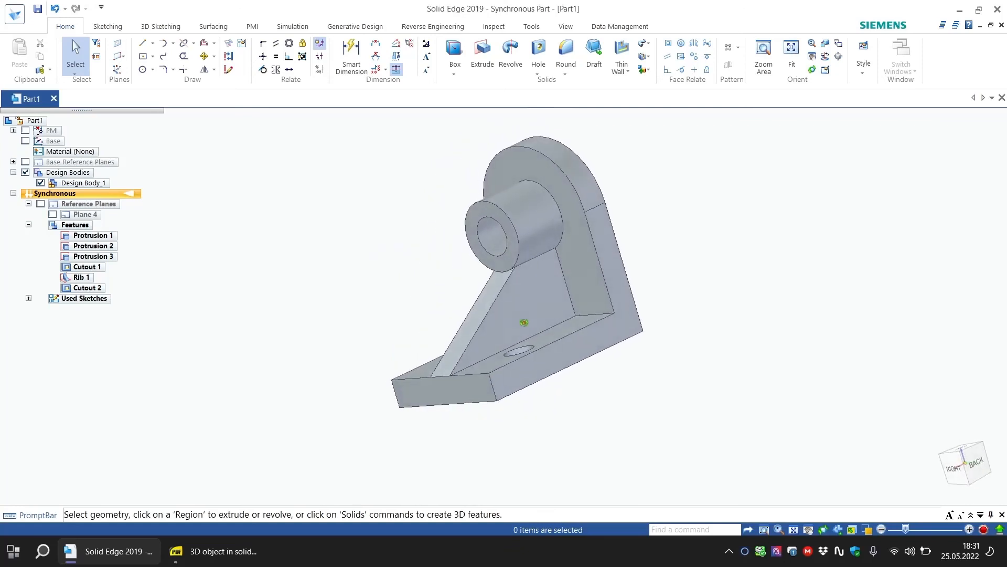
Restore the isometric view and prepare to save the bracket to the Desktop as an STL document named 3d printing example object.
click(963, 459)
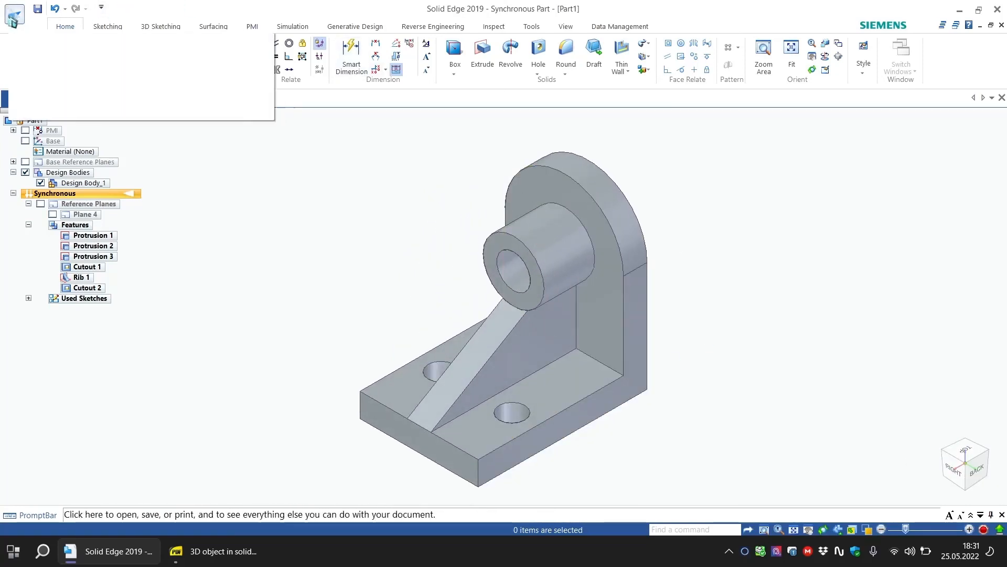
click(15, 20)
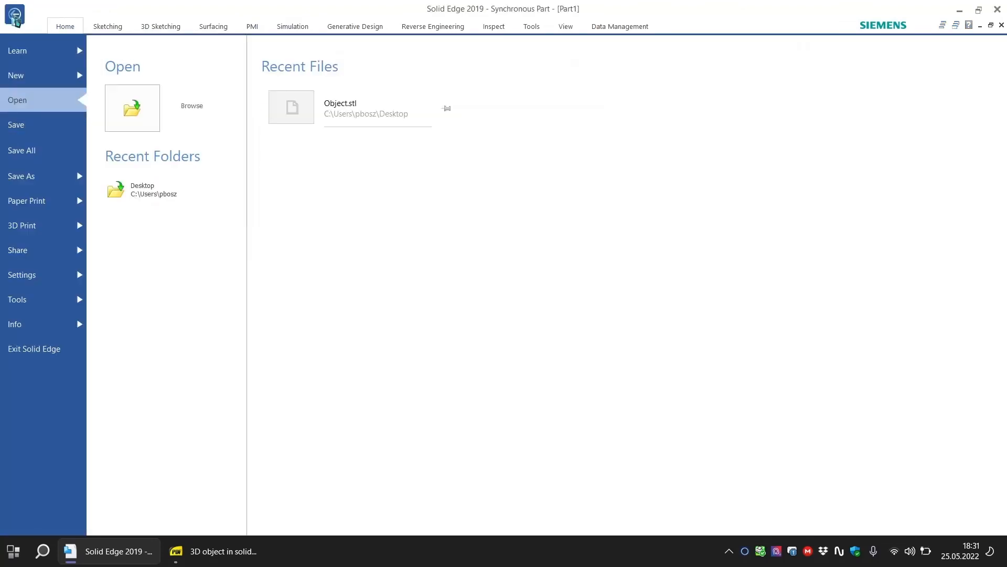
click(40, 125)
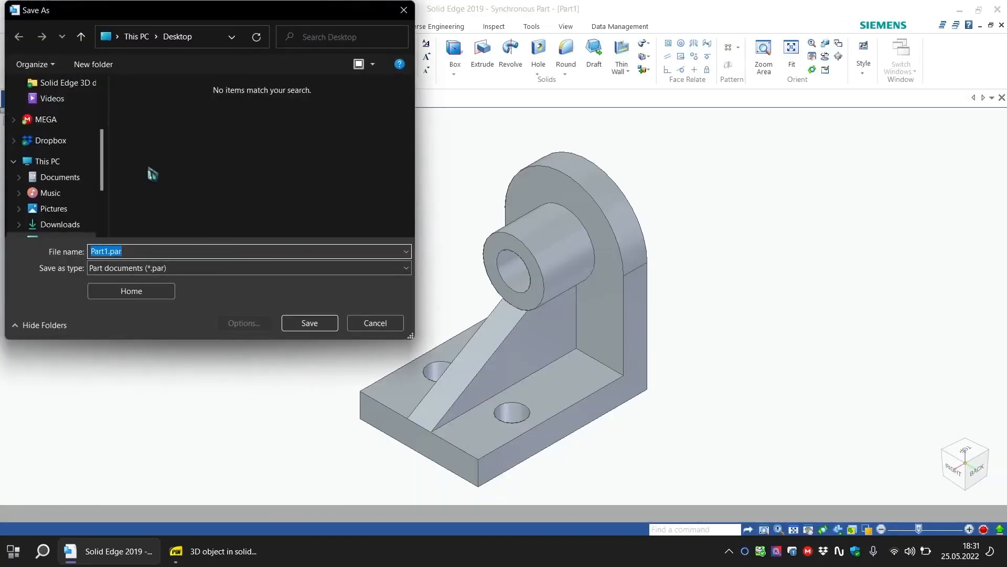
click(186, 268)
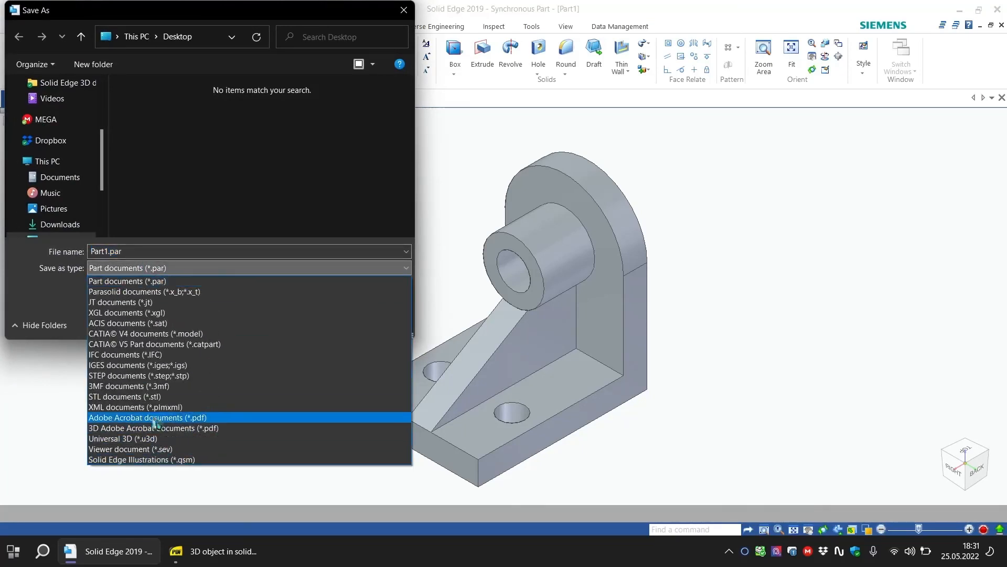
click(152, 396)
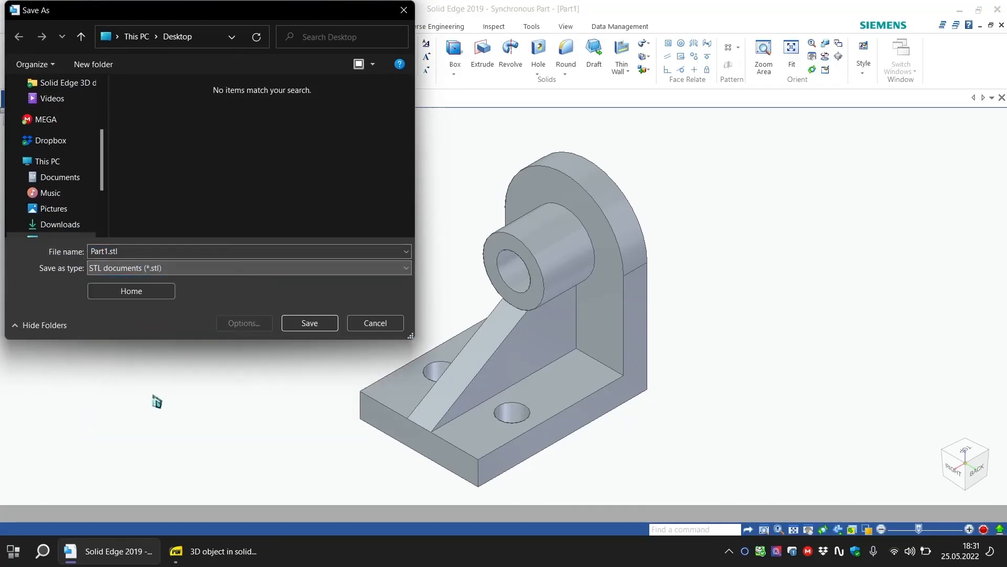
click(136, 252)
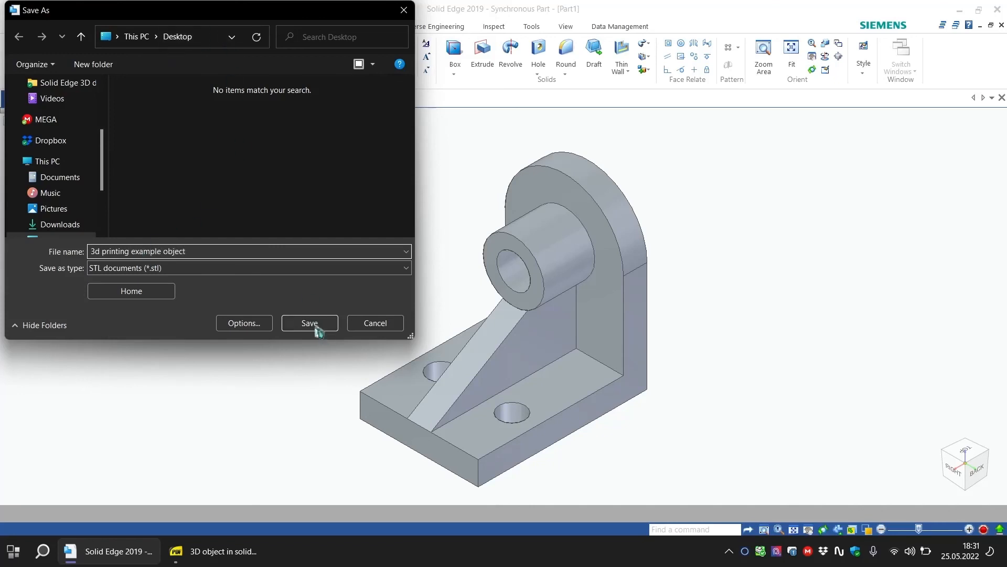
Review the STL export options, accept them as they are, and save the STL file.
click(244, 322)
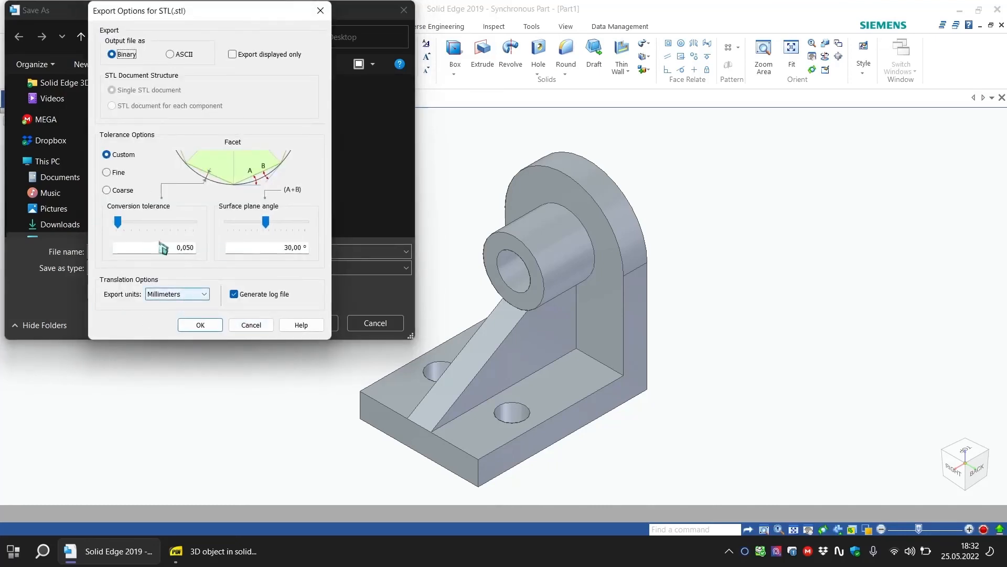
click(202, 326)
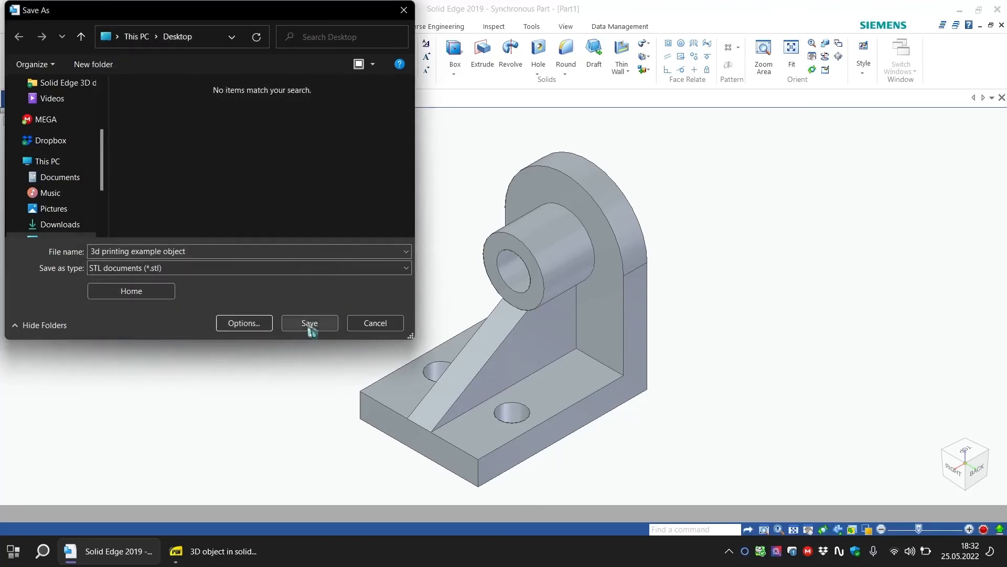
click(310, 325)
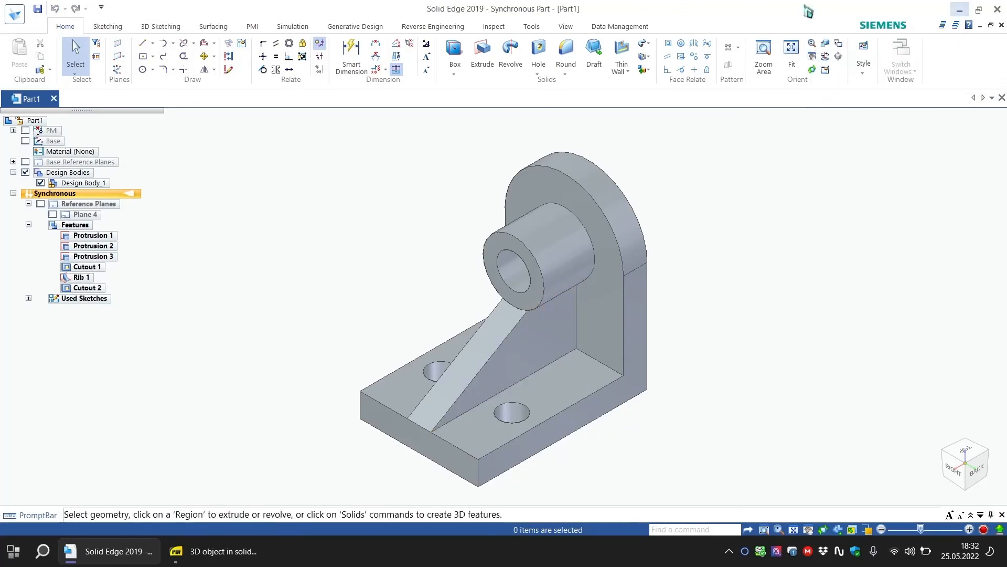
Go to the Windows desktop and move the exported 3d printing example object STL and log files away from the other icons.
middle_drag(742, 330, 770, 292)
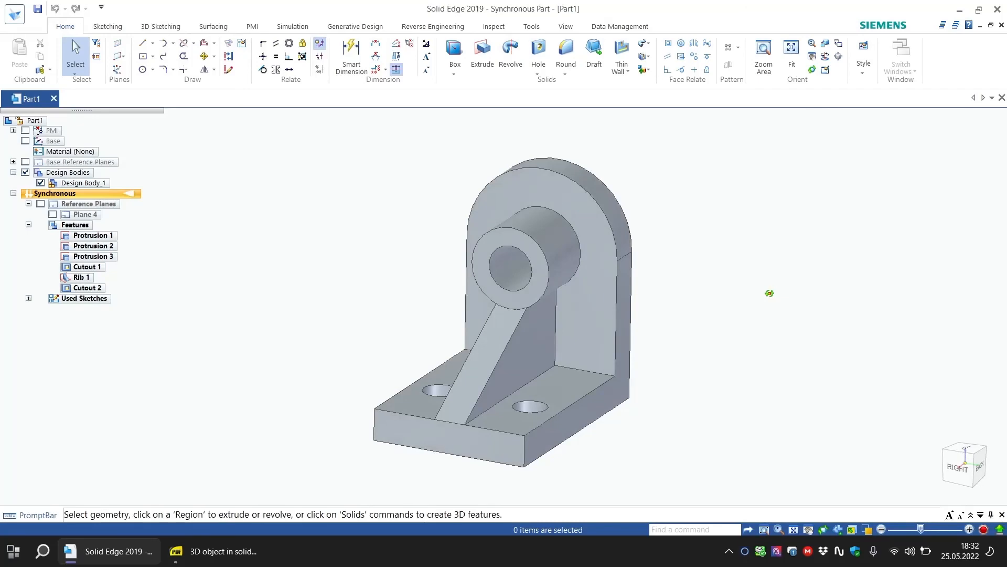
key(super+d)
drag(38, 320, 418, 189)
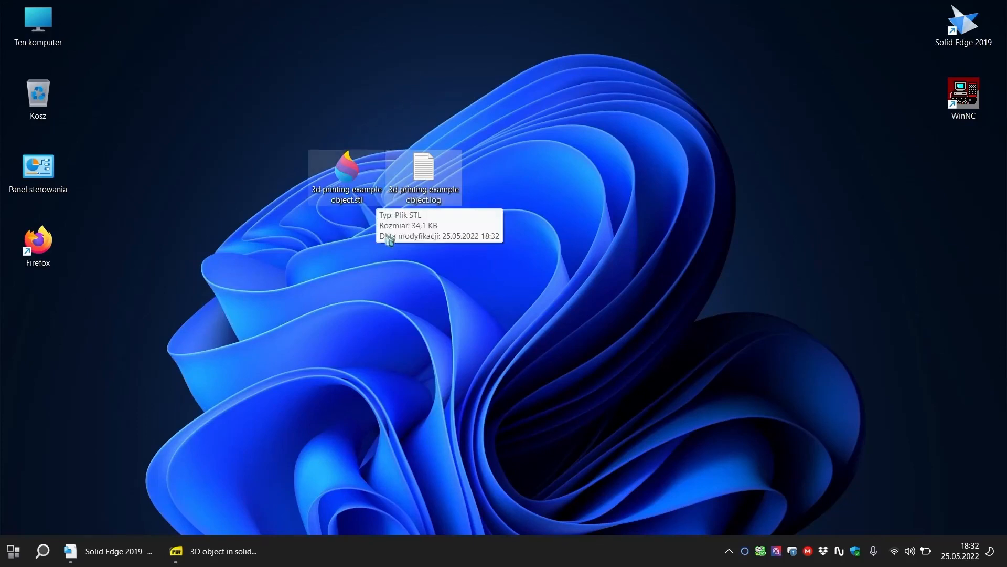
click(344, 304)
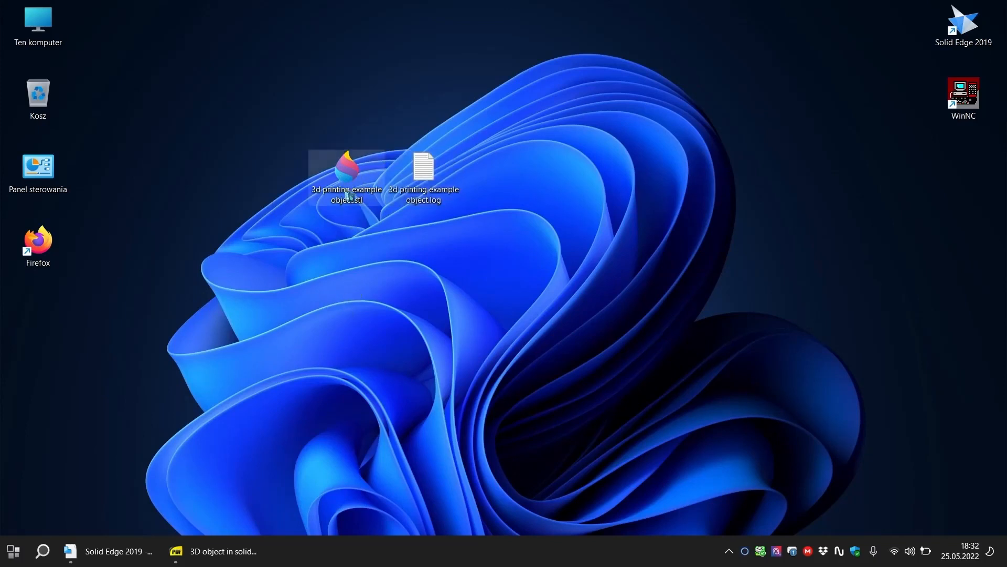
mouse_move(355, 190)
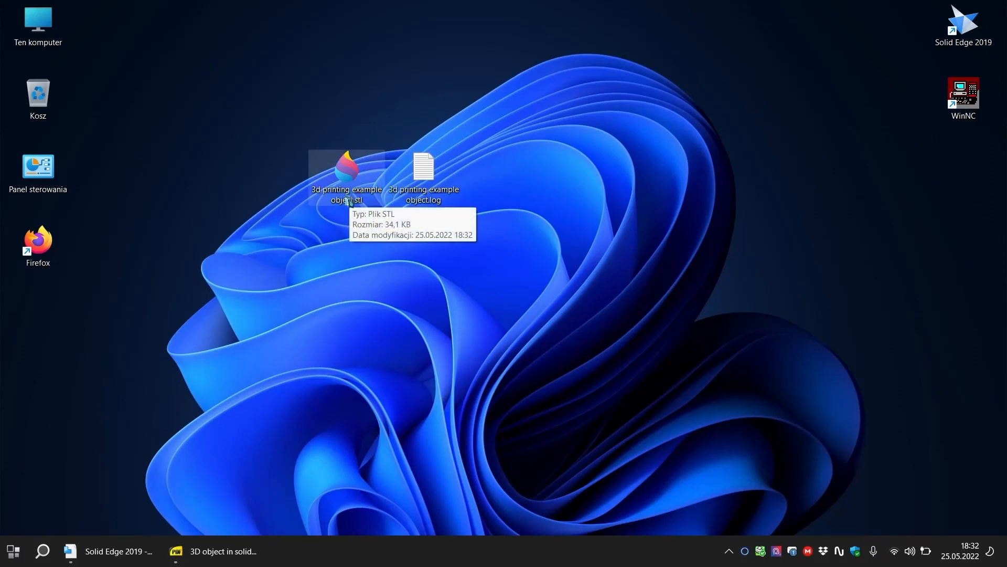
drag(336, 206, 260, 278)
drag(418, 216, 341, 304)
click(450, 320)
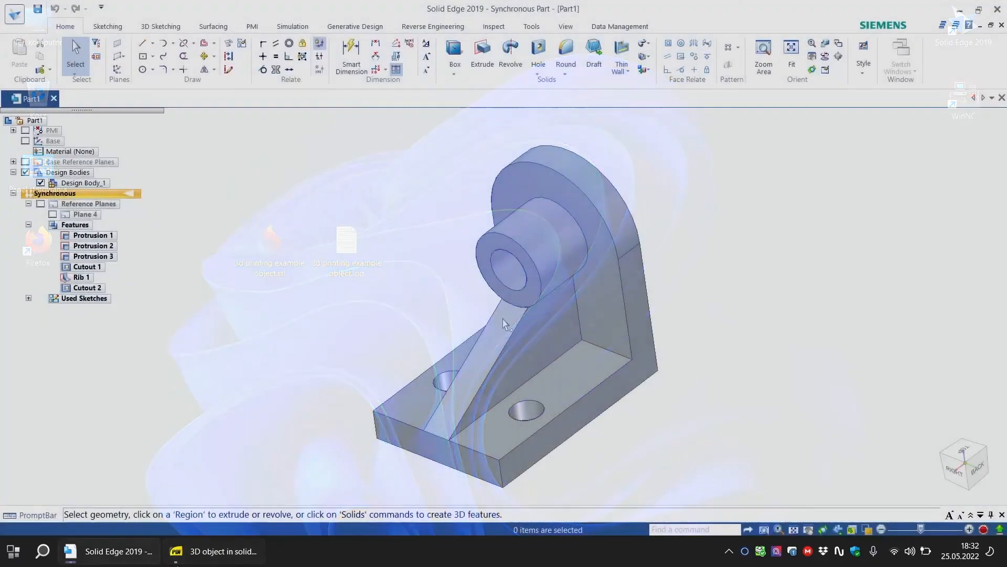
Return to Solid Edge, view the finished bracket from other angles, and restore the isometric view.
middle_drag(504, 324, 742, 259)
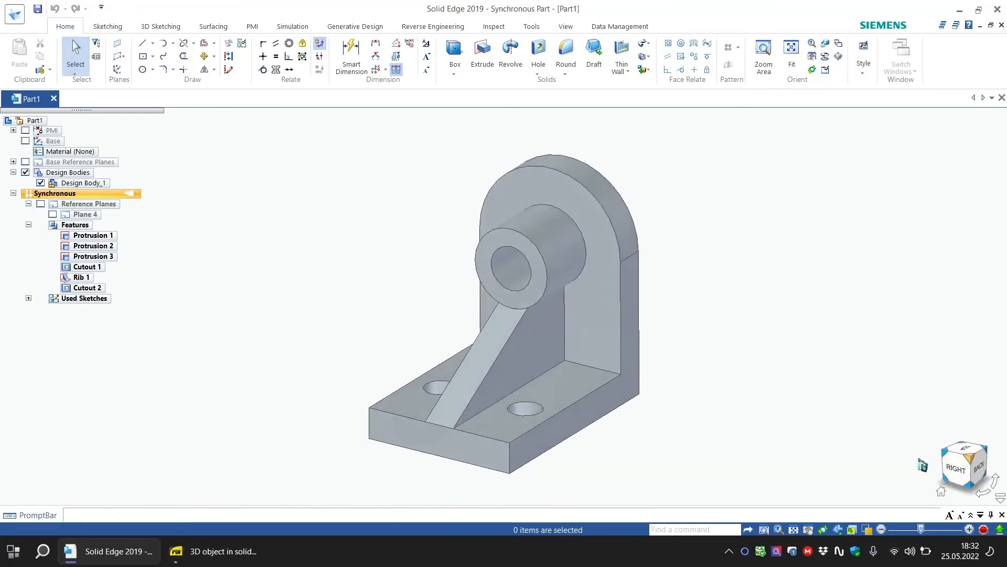
click(964, 466)
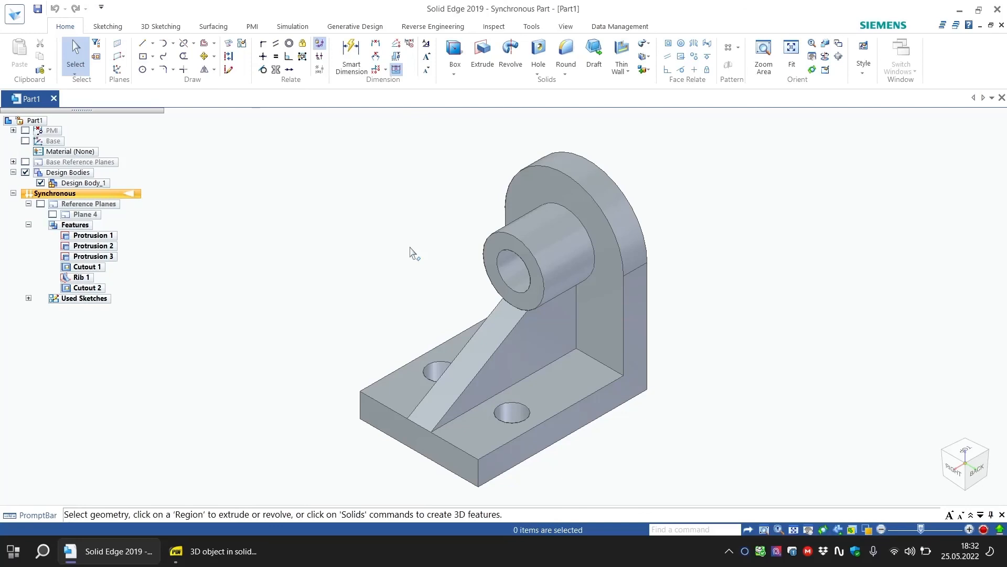
middle_drag(683, 341, 561, 366)
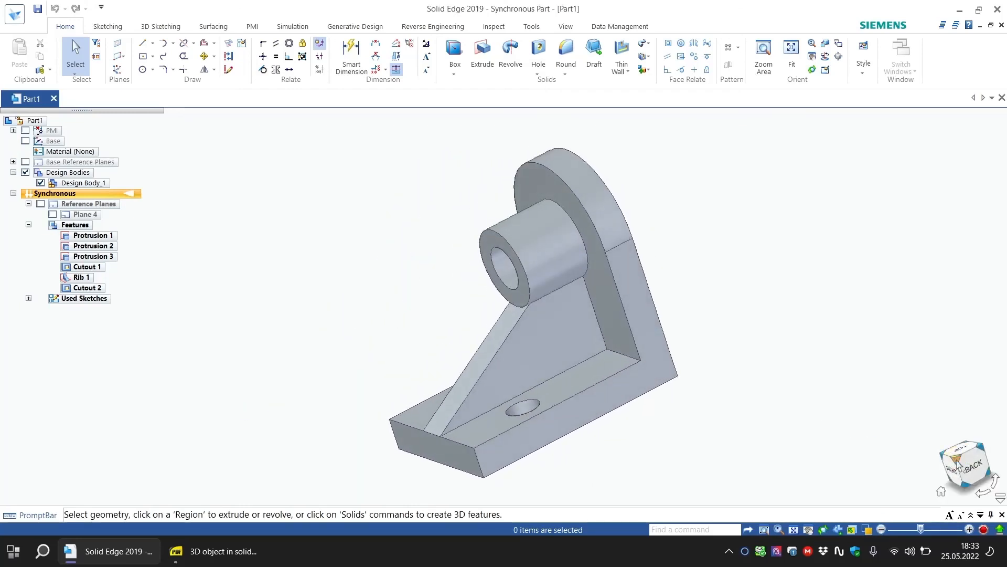
click(957, 457)
Display all PMI dimensions on the bracket, examine them with the whole dimensioned part in view, and hide them again.
click(25, 130)
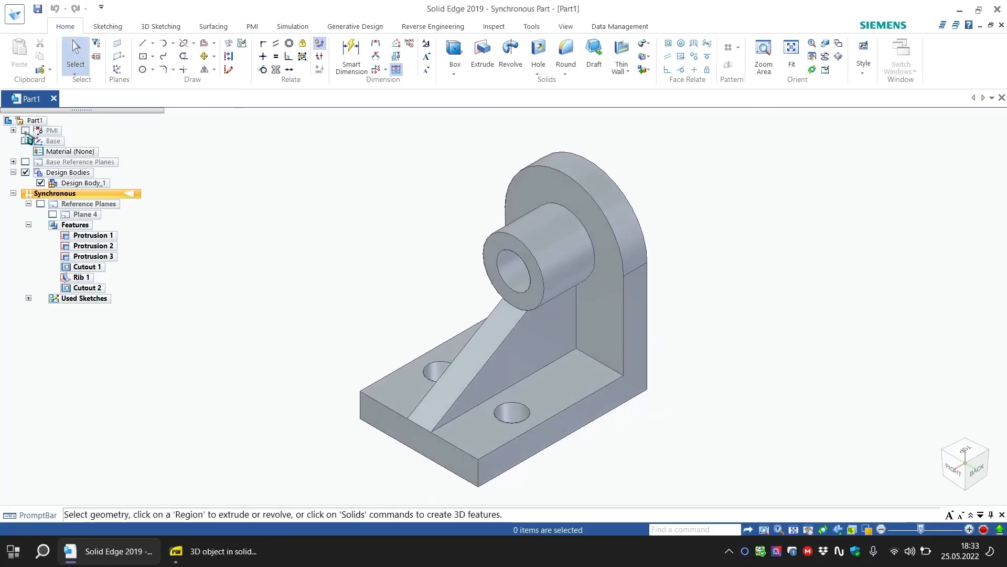
middle_drag(341, 267, 659, 350)
scroll(631, 356, down, 4)
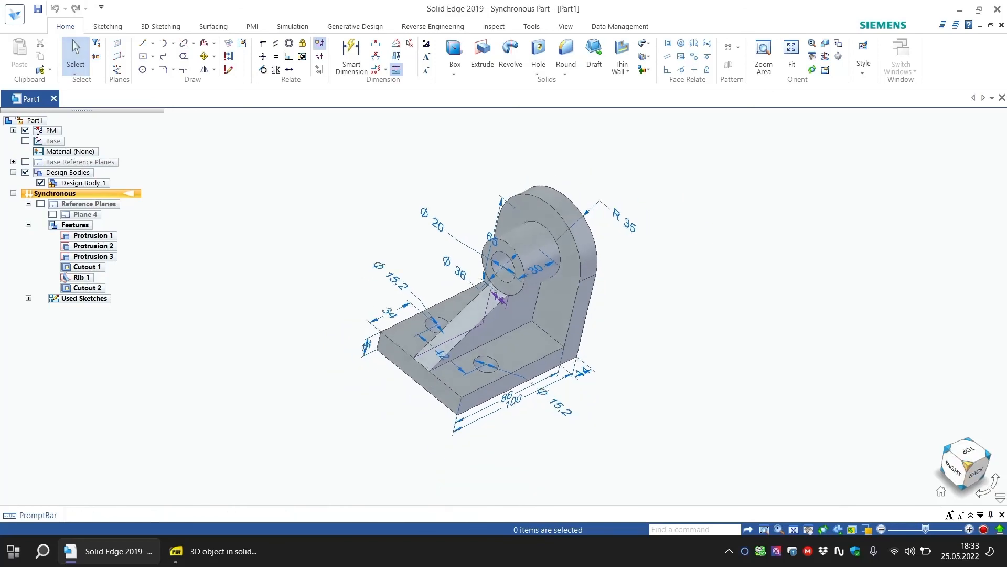
scroll(631, 355, up, 4)
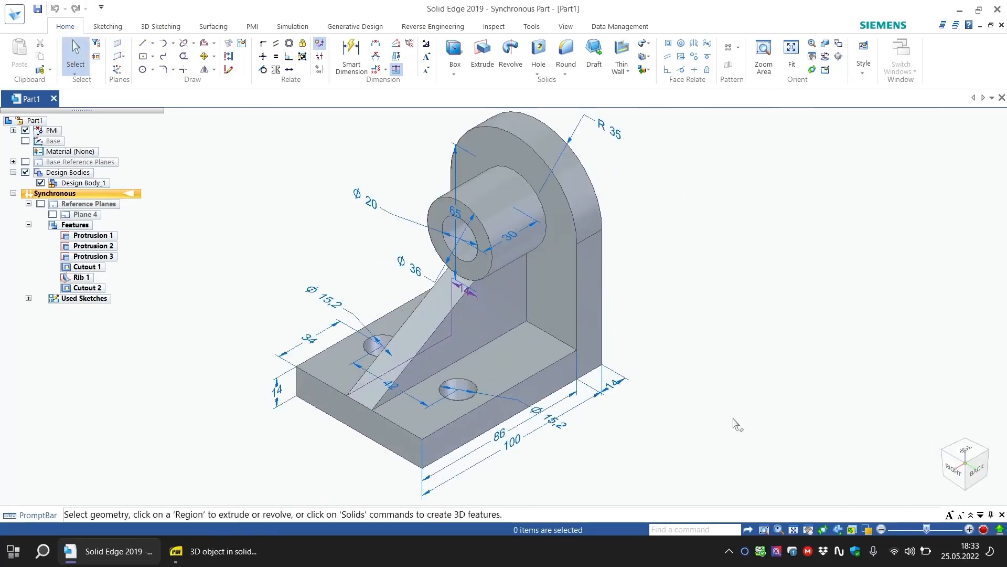
click(807, 528)
drag(489, 347, 526, 359)
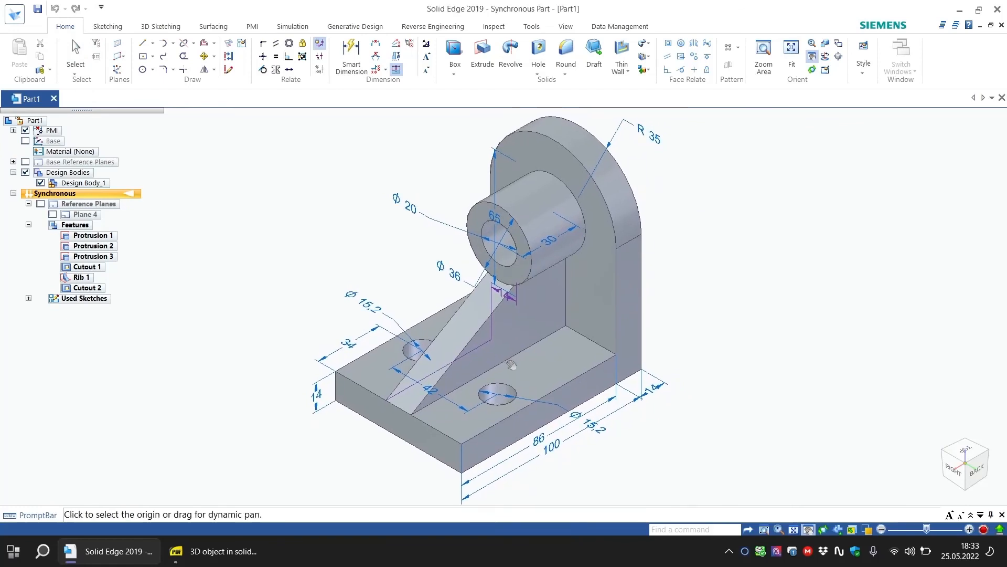
key(Escape)
click(25, 131)
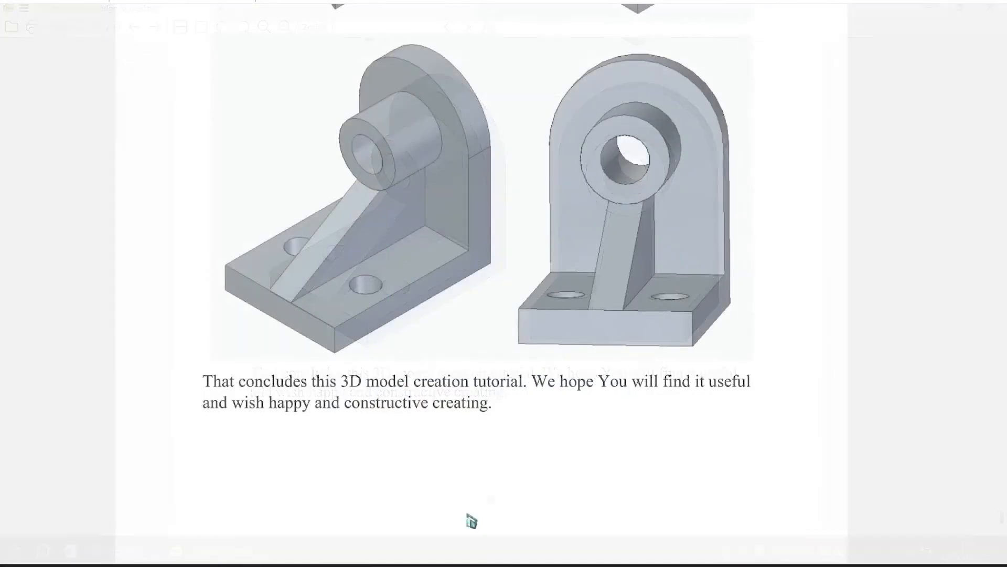
Reread the exercise document's last page, covering the STL and slicer instructions, the four bracket pictures and the closing remarks.
scroll(574, 392, up, 10)
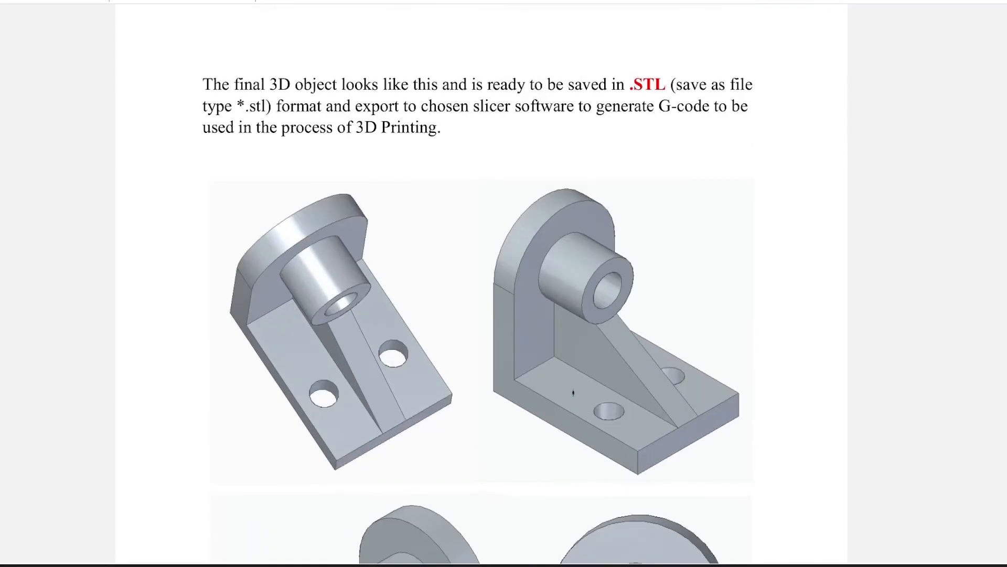
scroll(573, 392, down, 3)
scroll(574, 392, down, 6)
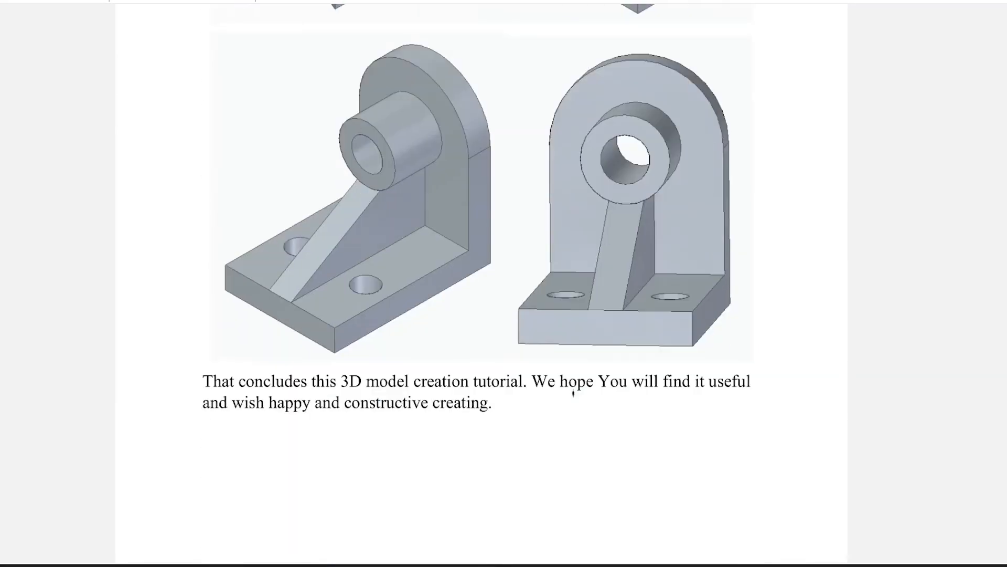
scroll(574, 393, up, 5)
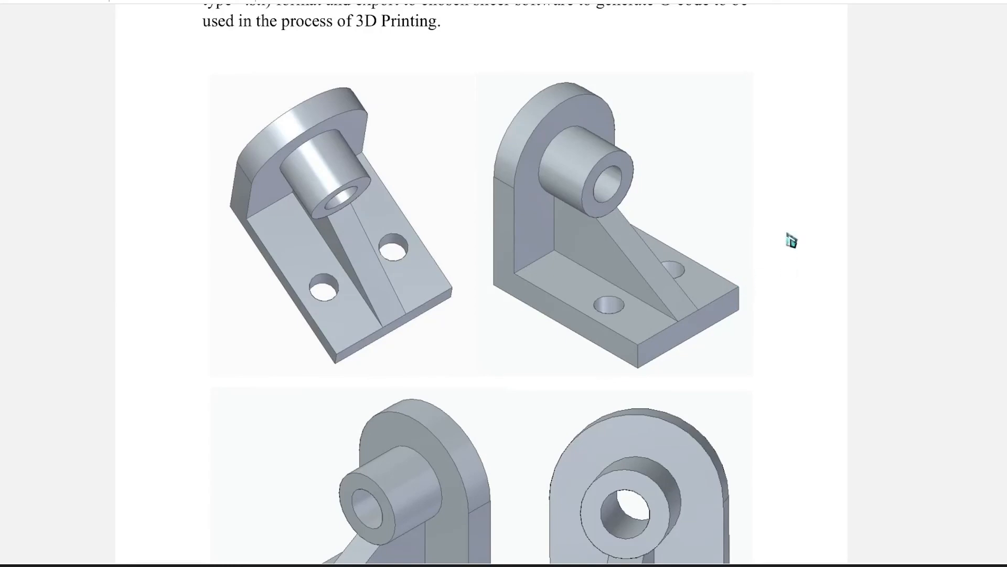
scroll(791, 241, up, 3)
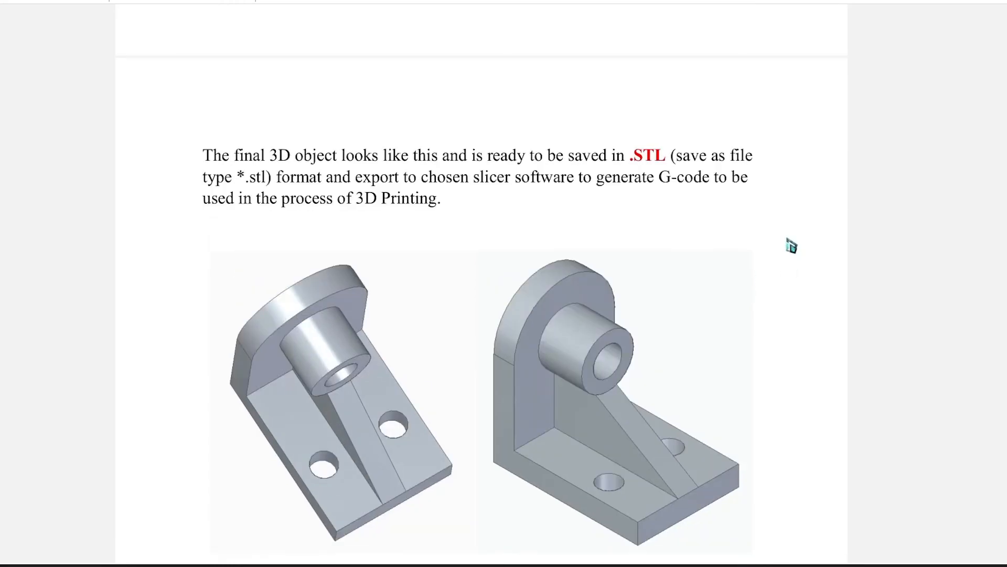
scroll(791, 245, down, 2)
scroll(788, 252, down, 6)
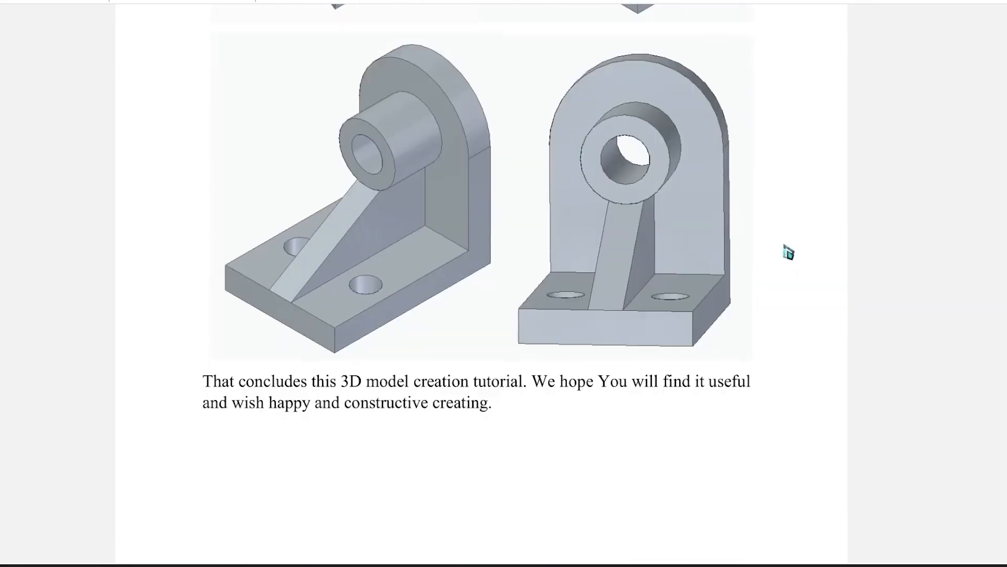
scroll(764, 277, up, 8)
scroll(765, 282, down, 8)
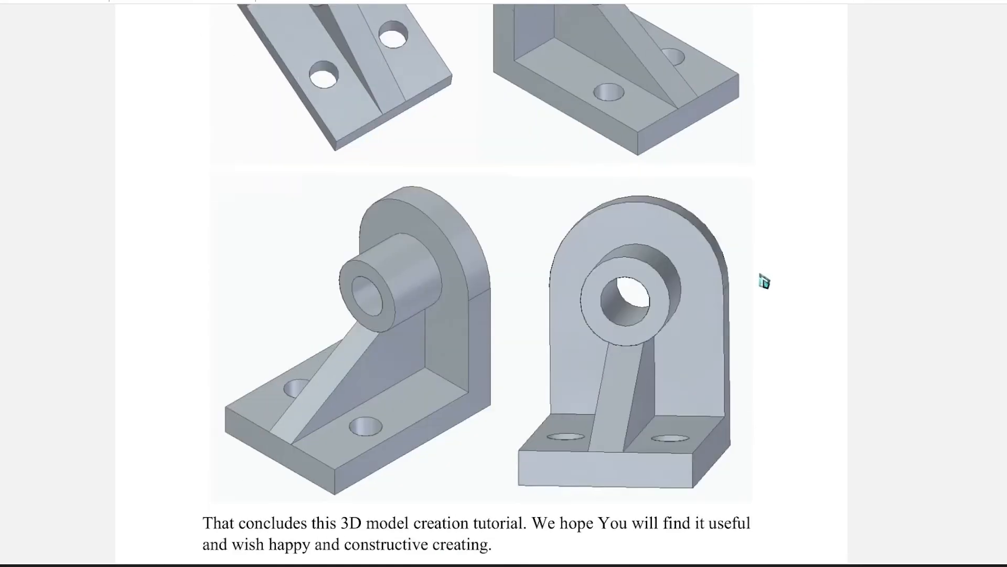